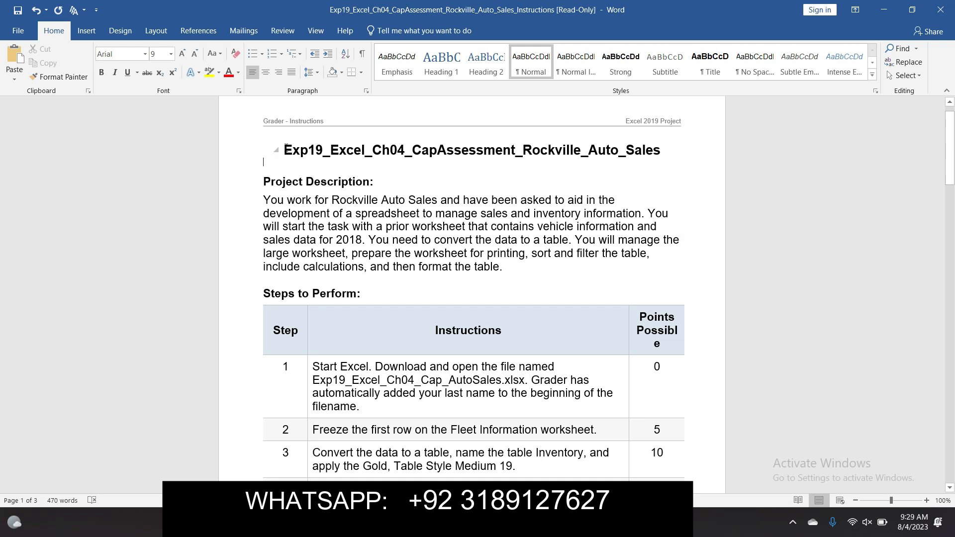
Step: Highlight the title of the instructions document in yellow
left_click_drag(288, 148, 668, 150)
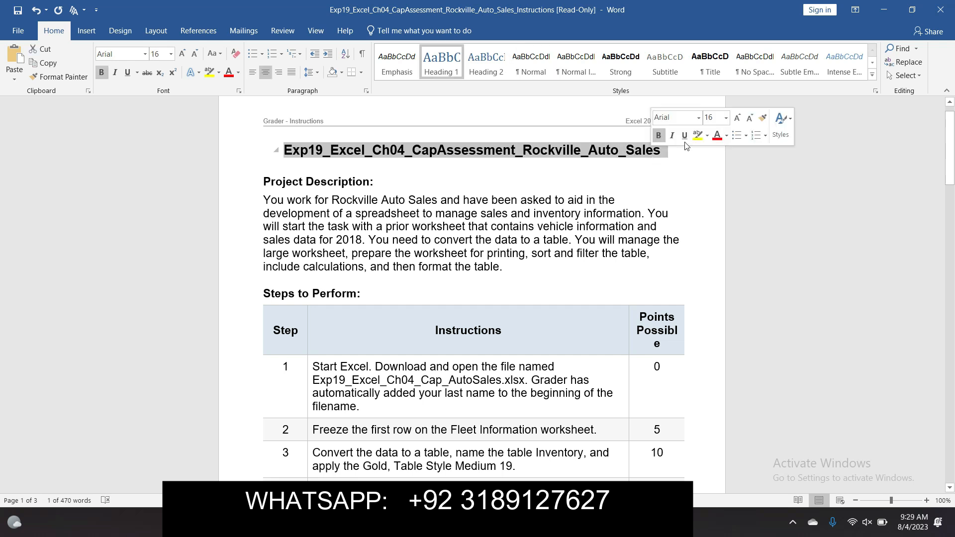
left_click(699, 136)
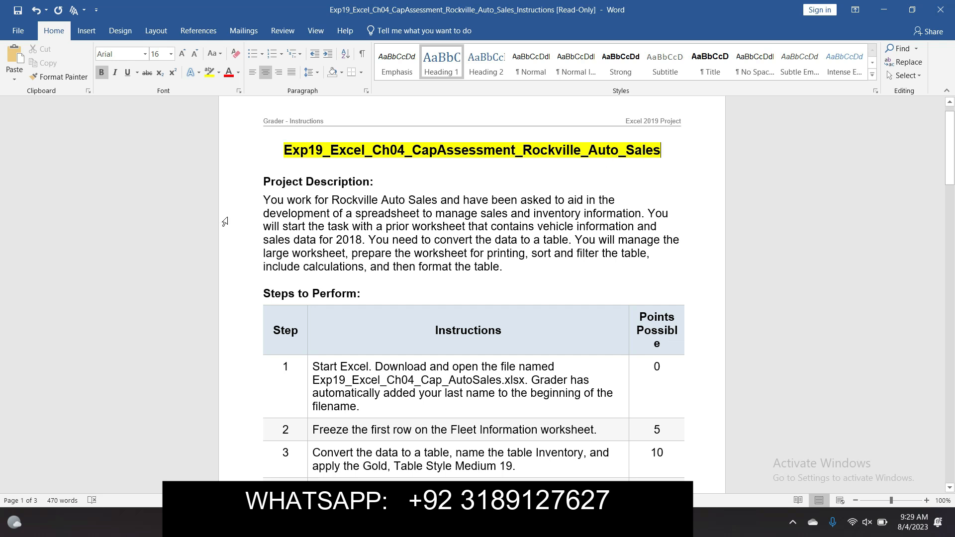
Step: Highlight the Project Description paragraph in yellow and clear that highlight again
left_click_drag(263, 200, 503, 267)
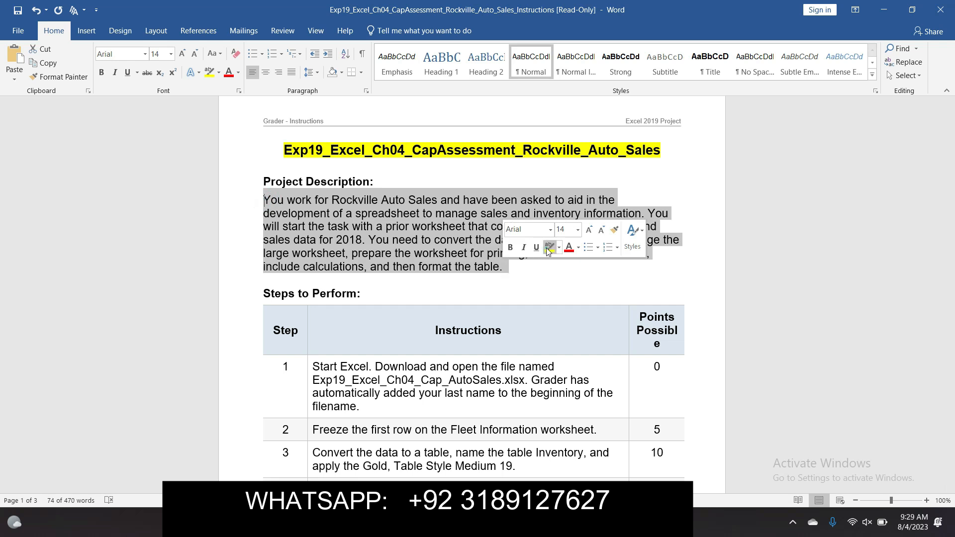
left_click(549, 248)
left_click(524, 274)
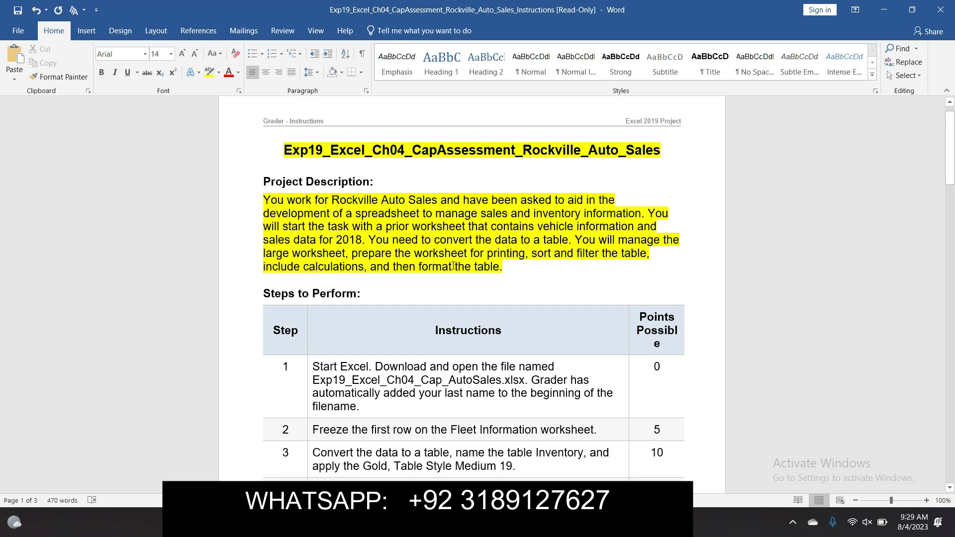
left_click_drag(505, 270, 281, 200)
left_click(329, 186)
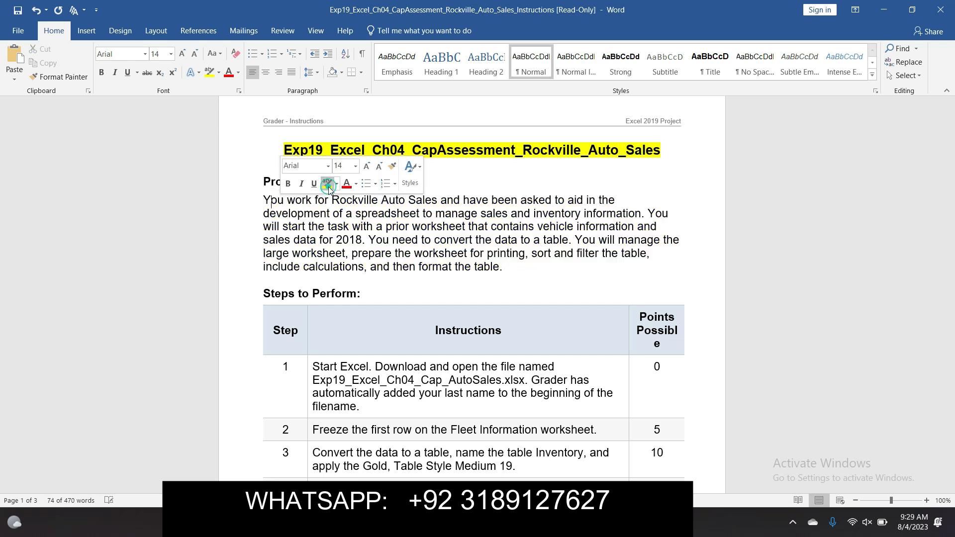
Step: Highlight the step 1 instruction in the Steps to Perform table in yellow
left_click_drag(950, 148, 951, 179)
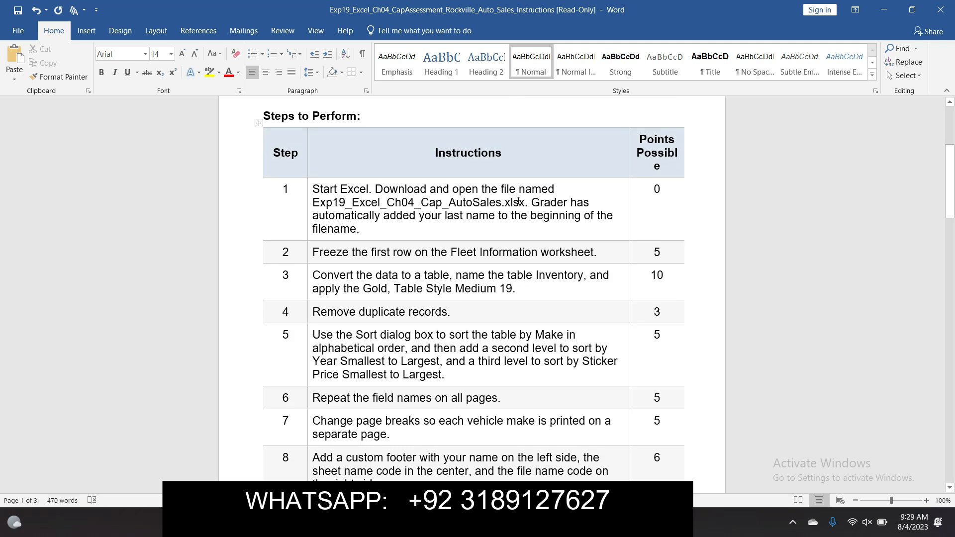
left_click(307, 189)
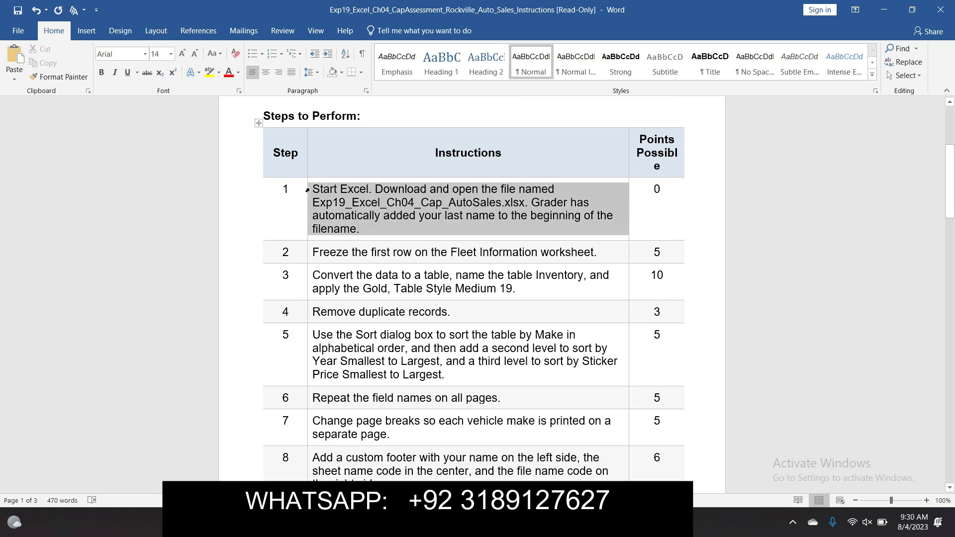
left_click(347, 171)
left_click(303, 208)
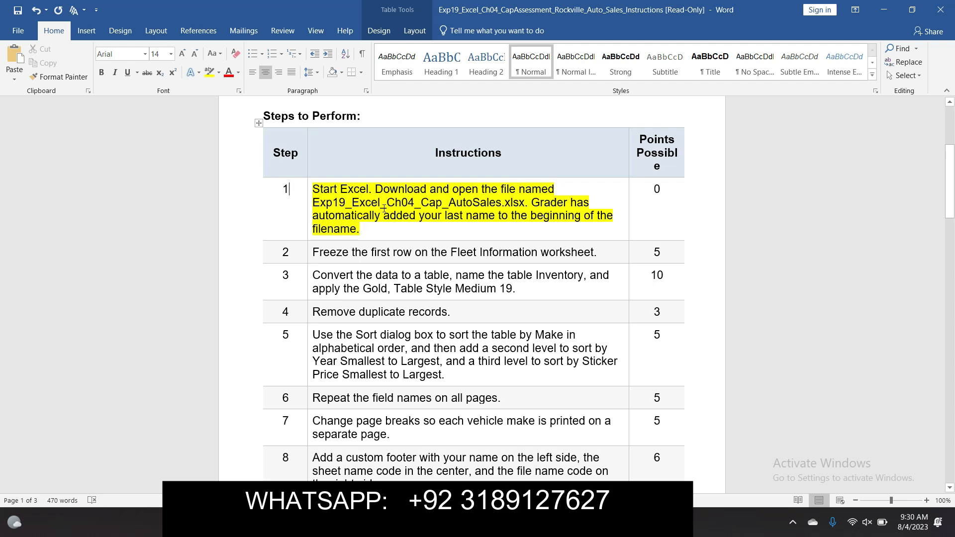
Step: Select the file name Exp19_Excel_Ch04_Cap_AutoSales.xlsx in step 1, look at the open Excel workbook, and return to the Word instructions
left_click(309, 205)
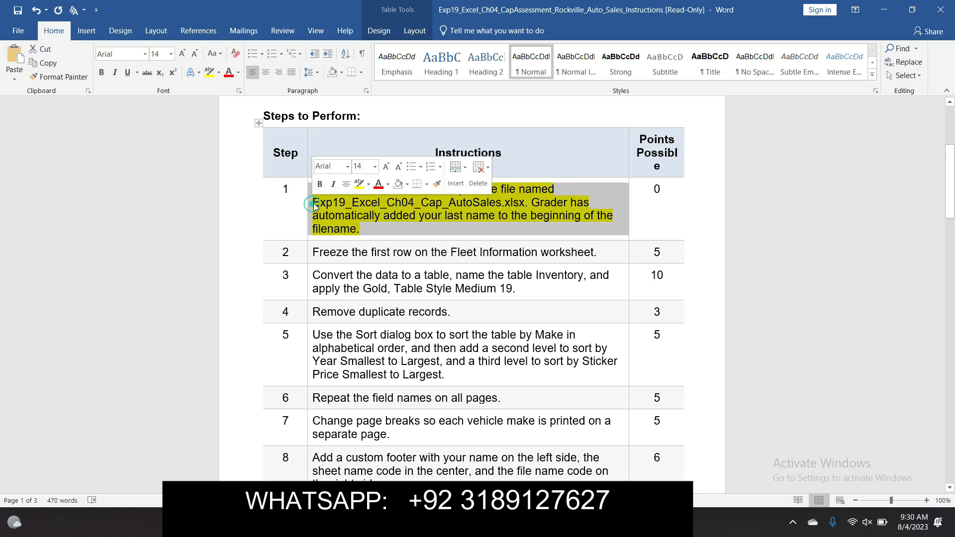
left_click(314, 201)
left_click_drag(347, 202, 524, 204)
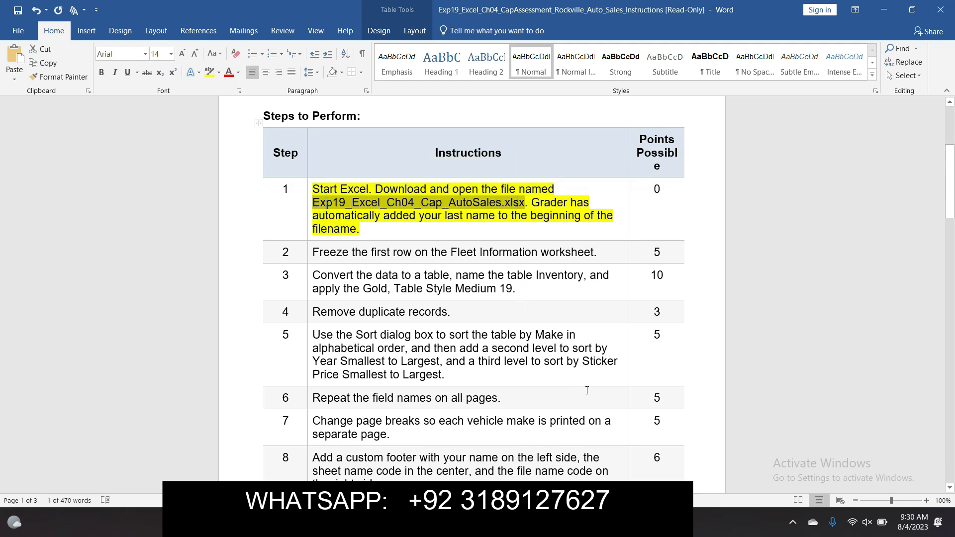
left_click(643, 472)
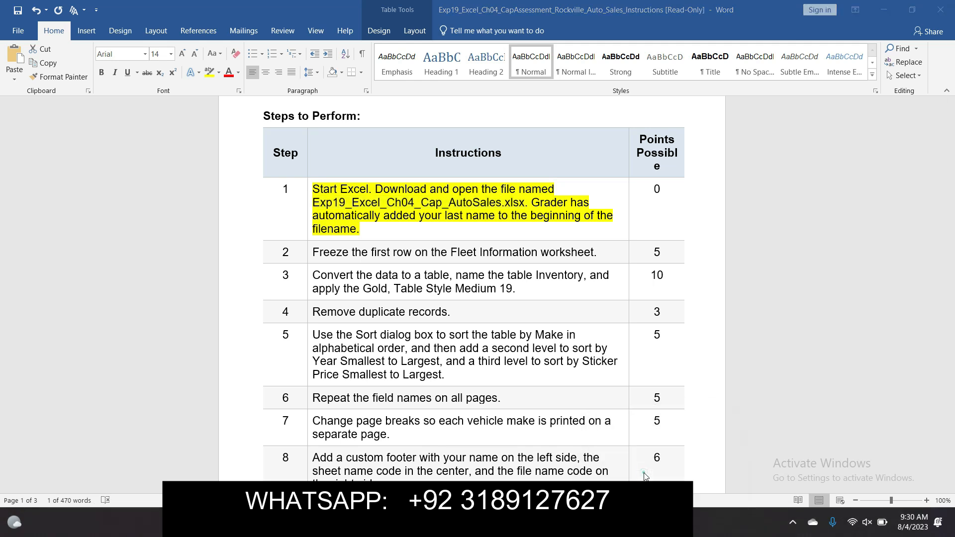
mouse_move(629, 522)
left_click(629, 456)
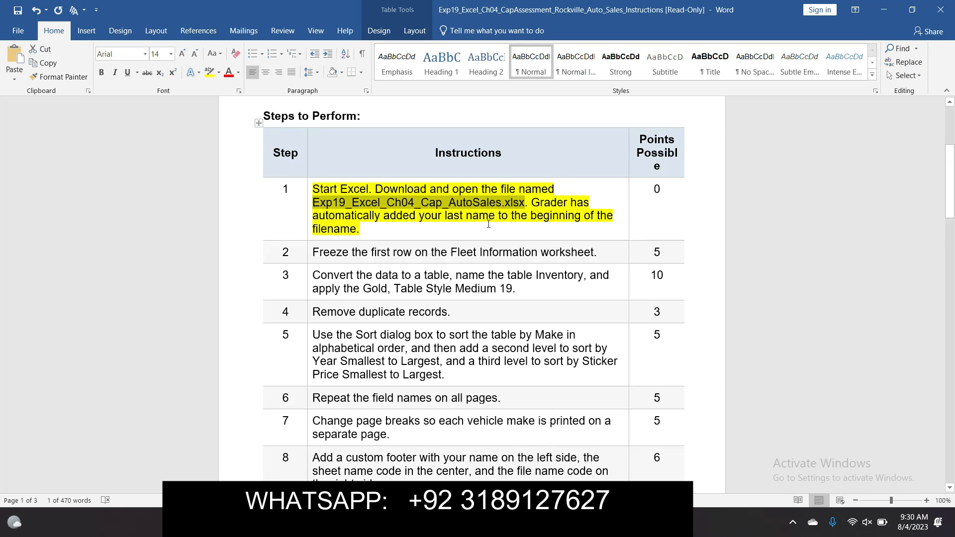
Step: Move the yellow highlight from the step 1 instruction to step 2, and select its words "Freeze the first row"
left_click(309, 190)
left_click(357, 172)
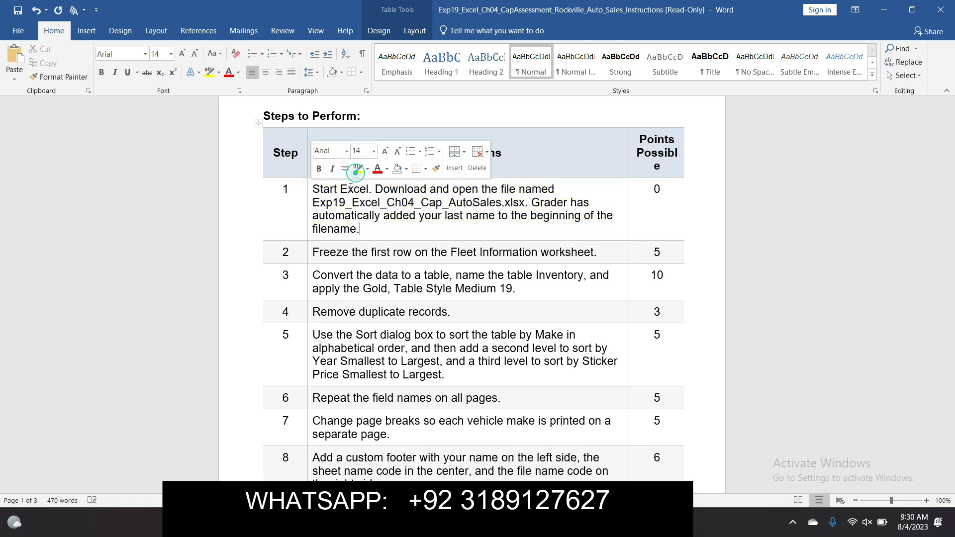
left_click(309, 254)
left_click(354, 237)
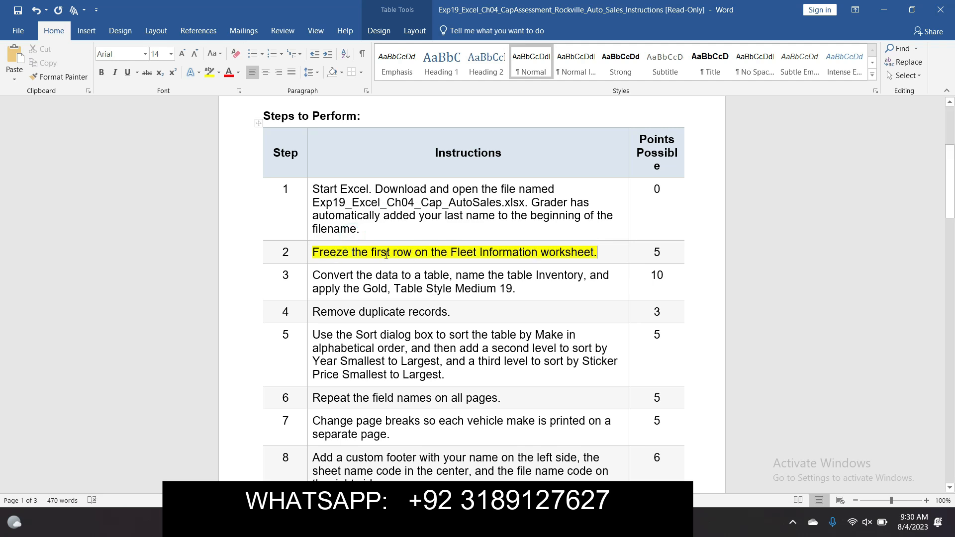
left_click_drag(315, 251, 415, 253)
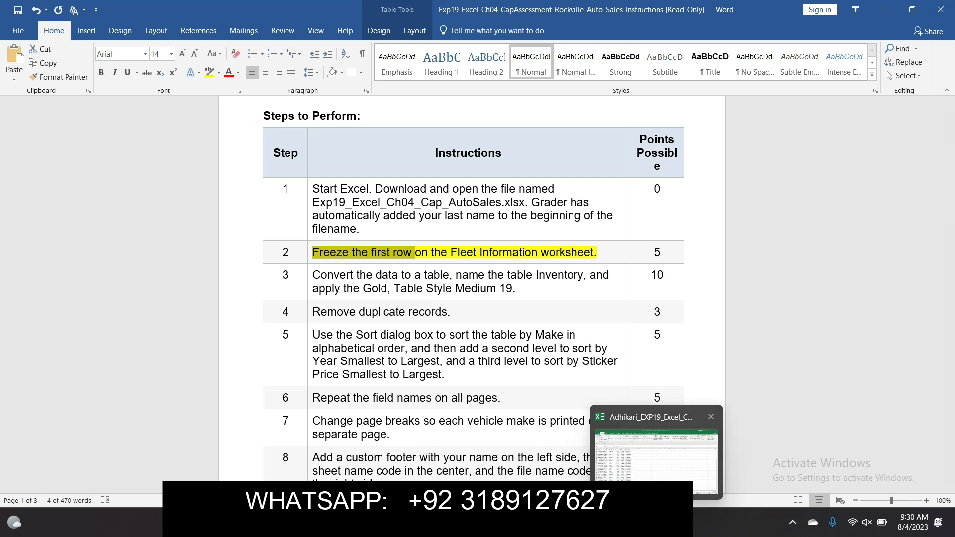
Step: Switch to the Excel AutoSales workbook and freeze the top row of the Fleet Information worksheet
left_click(657, 522)
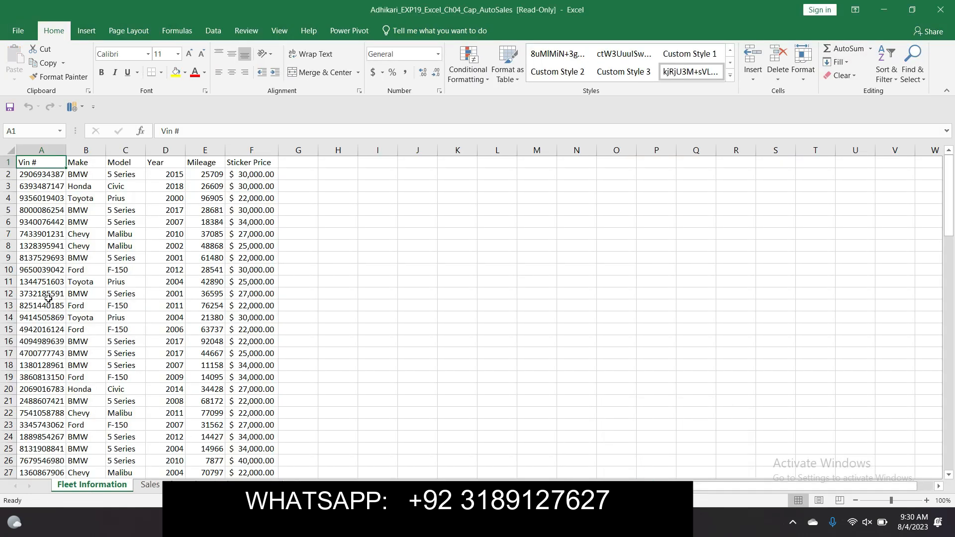
left_click(7, 163)
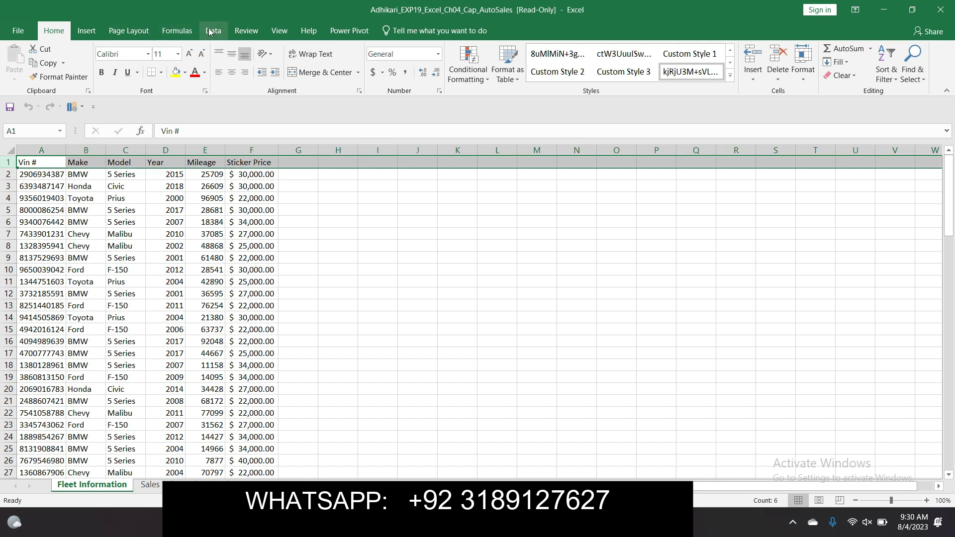
left_click(249, 24)
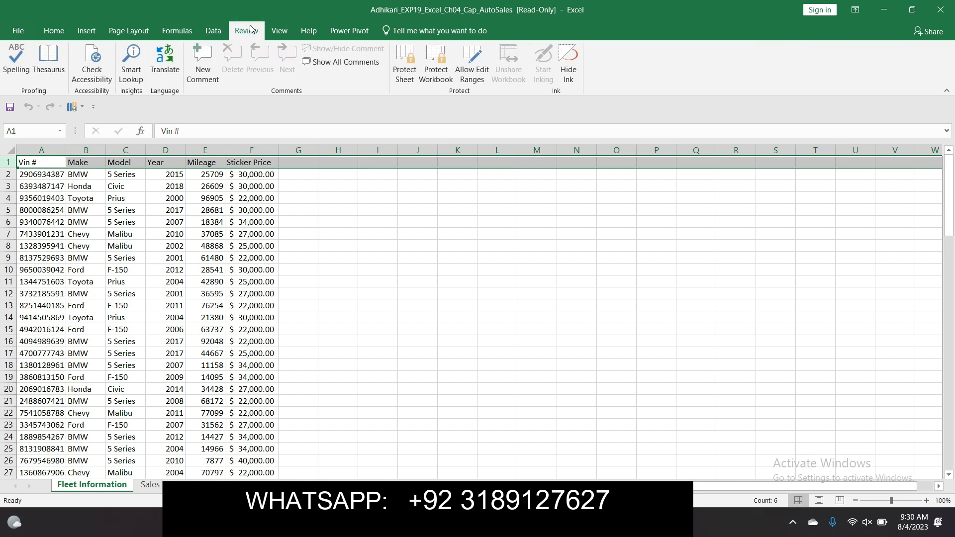
left_click(280, 31)
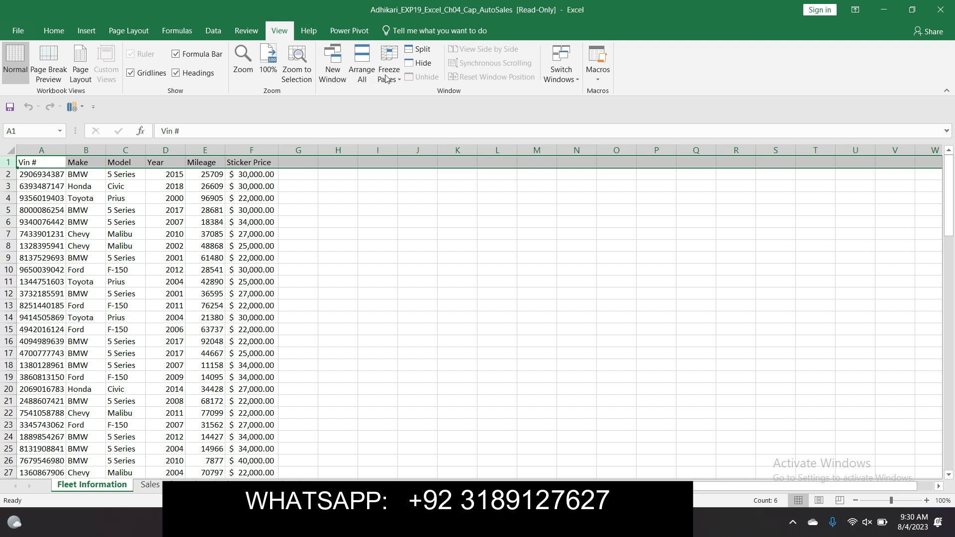
left_click(386, 78)
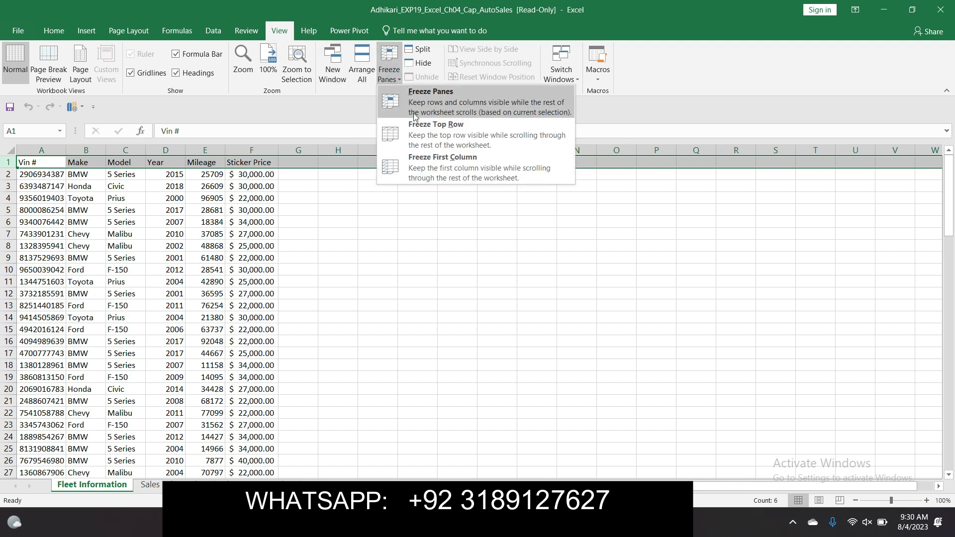
left_click(417, 127)
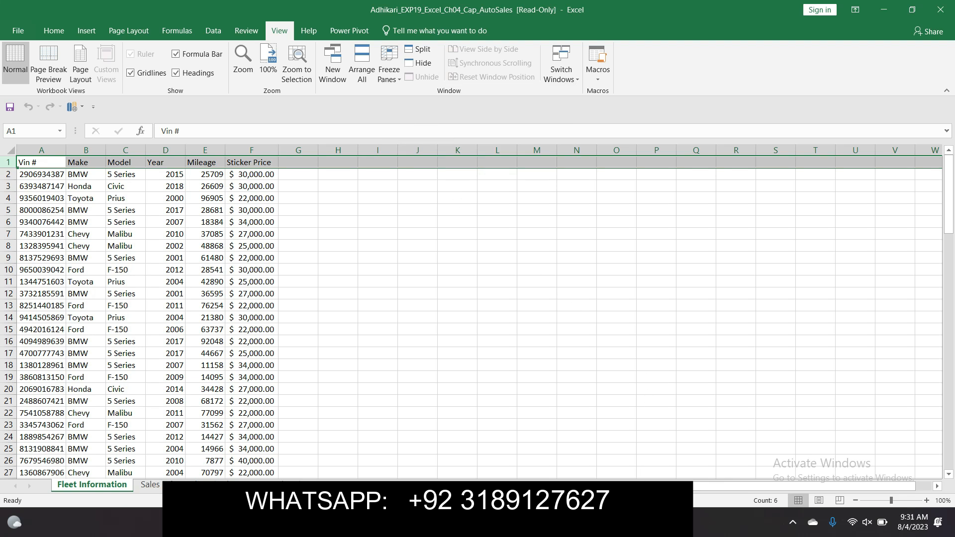
Step: Switch back to the Word instructions, move the yellow highlight from step 2 to step 3, and select its table name "Inventory"
left_click(636, 463)
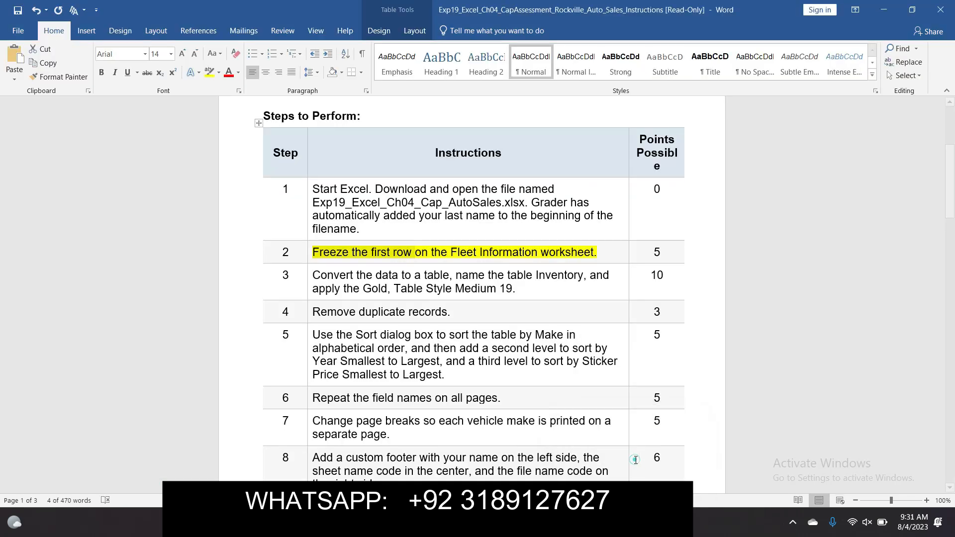
left_click(310, 250)
left_click(358, 230)
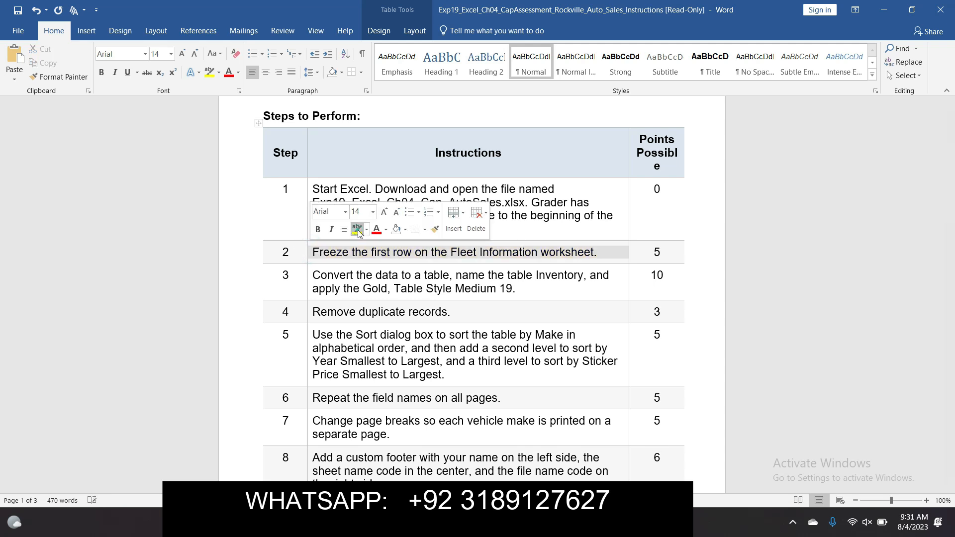
left_click(310, 276)
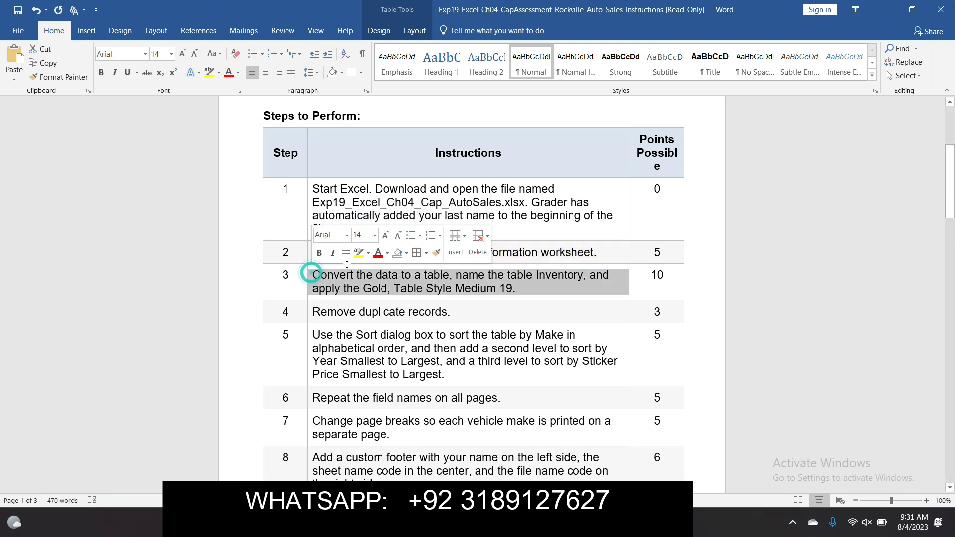
left_click(359, 254)
left_click_drag(954, 192, 953, 217)
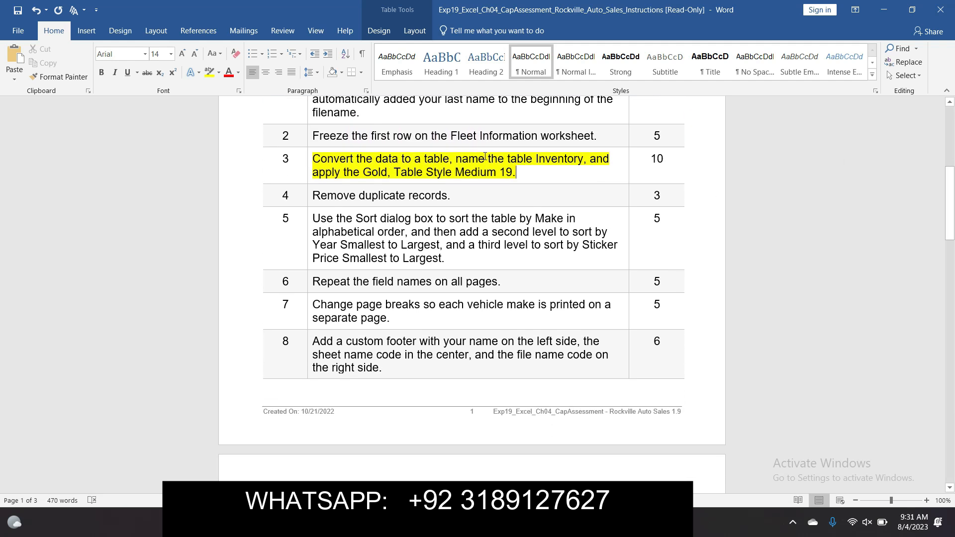
left_click_drag(317, 158, 452, 163)
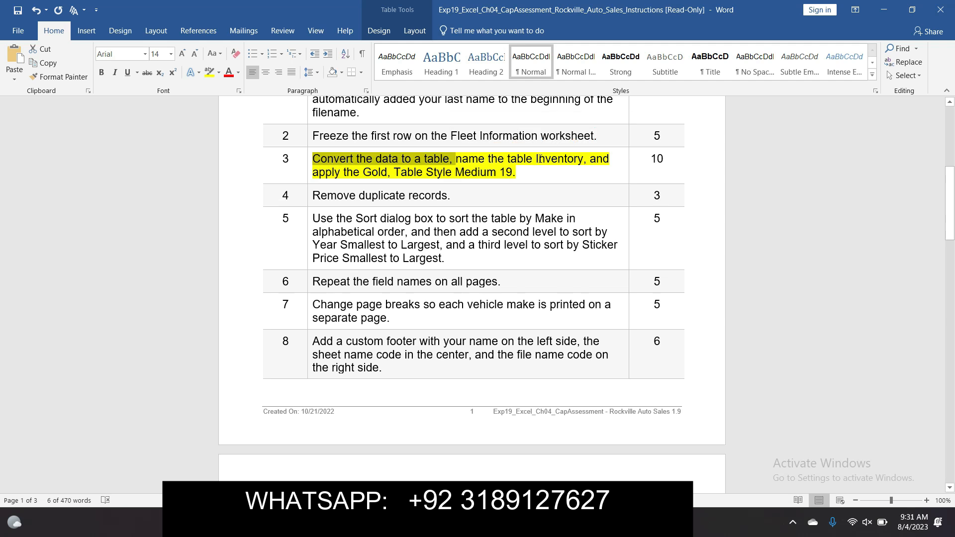
left_click_drag(537, 160, 585, 161)
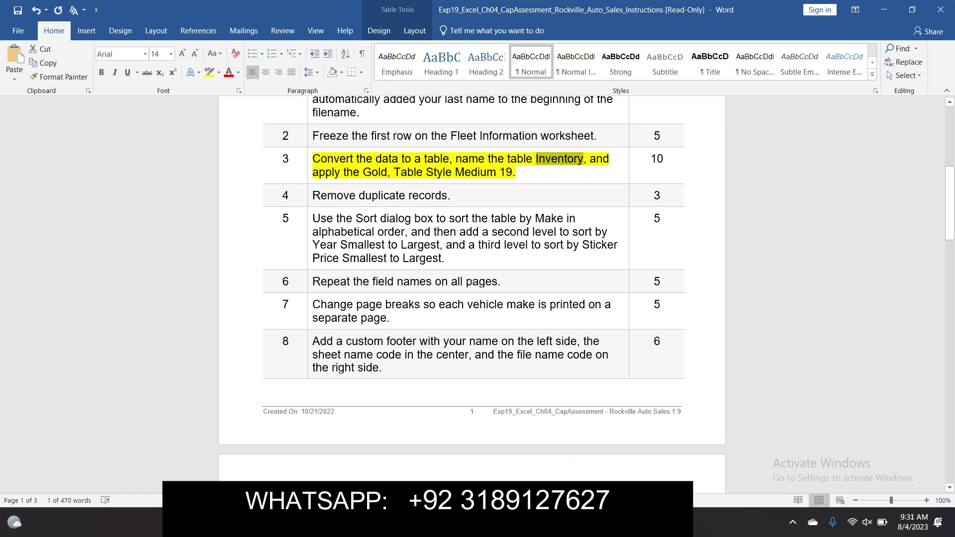
Step: Switch to the Excel workbook and convert the Fleet Information data in A1:F104 to a table with headers
mouse_move(659, 523)
left_click(659, 448)
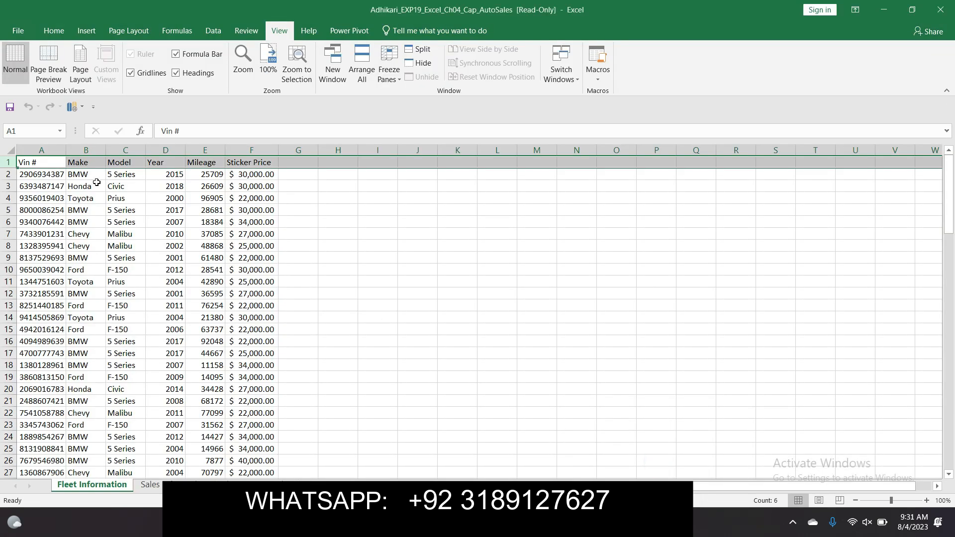
left_click_drag(38, 164, 260, 460)
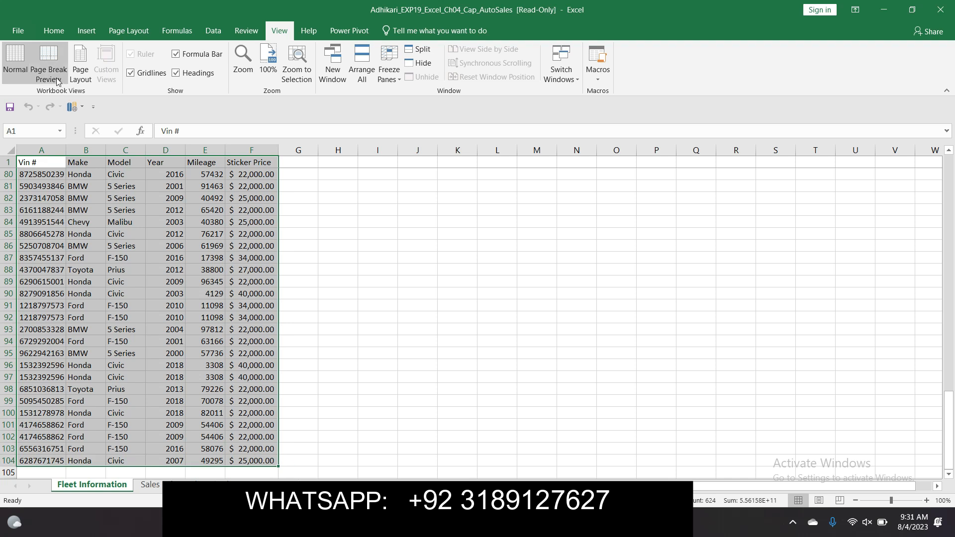
left_click(52, 30)
left_click(84, 31)
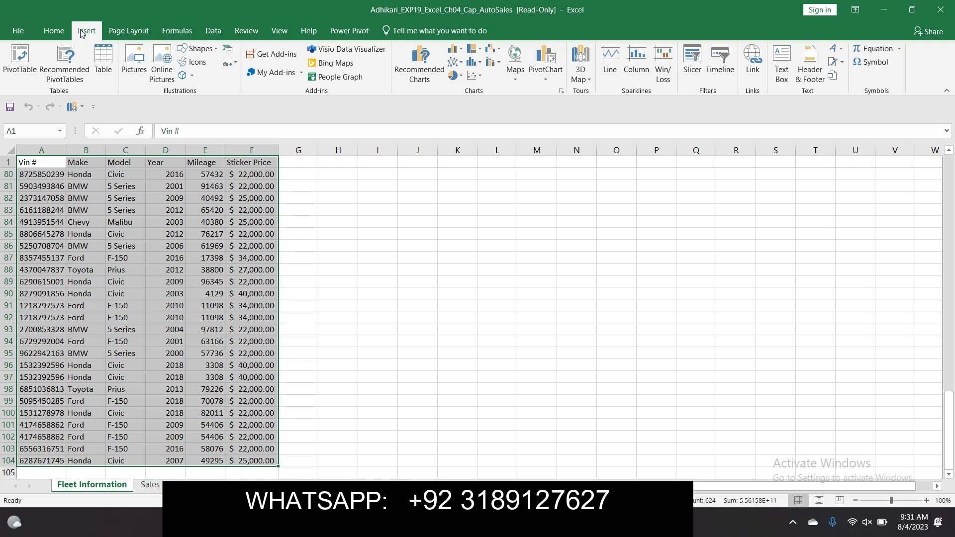
left_click(102, 61)
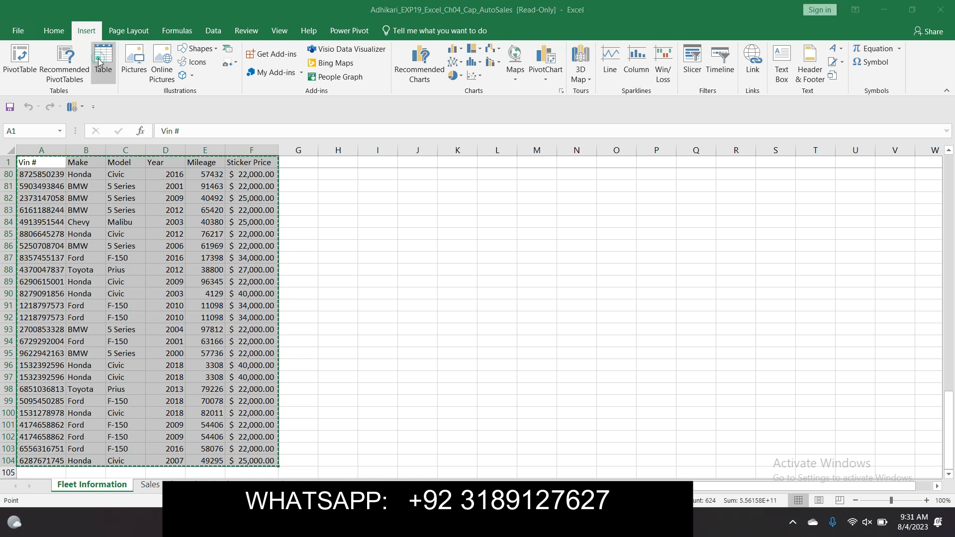
left_click(380, 277)
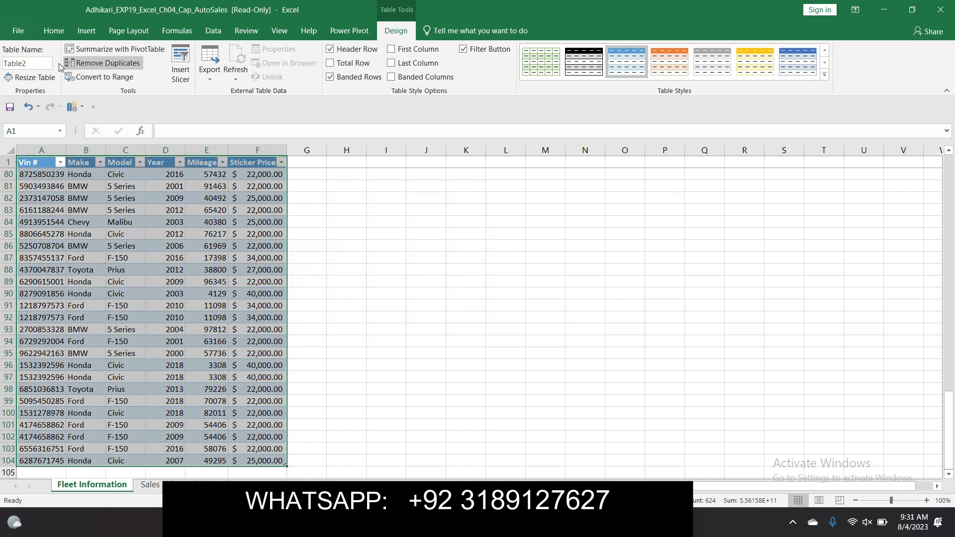
Step: Name the Fleet Information table Inventory
left_click(43, 61)
type("Inventory")
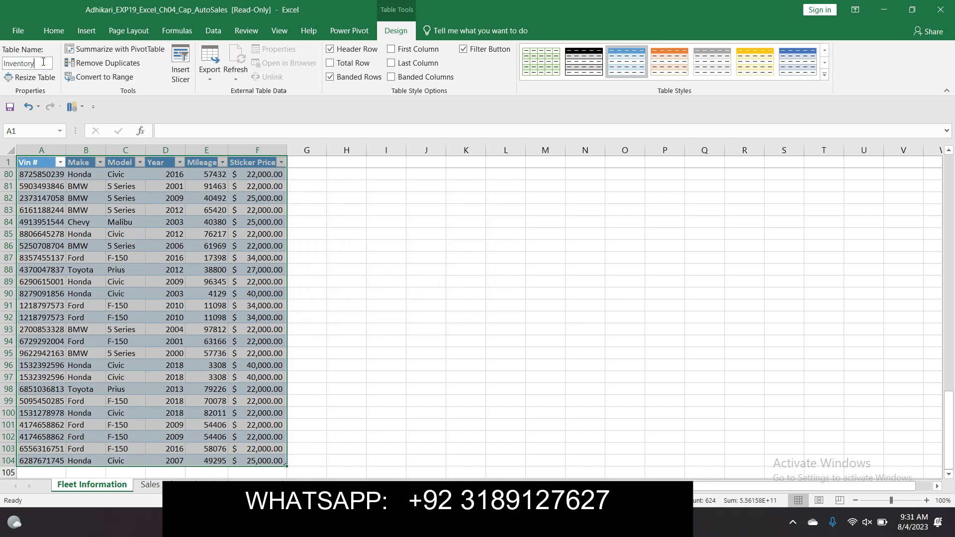
key("Return")
left_click(378, 247)
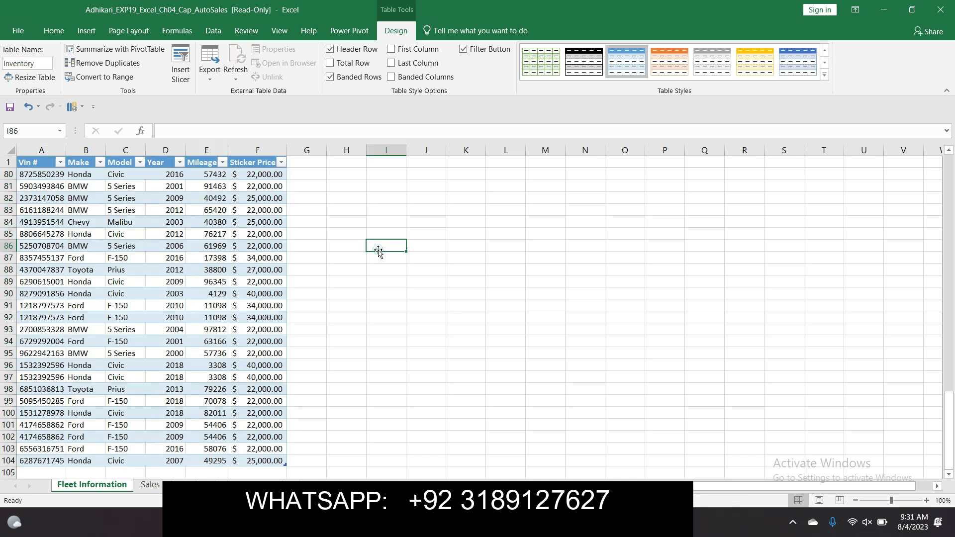
Step: Switch to the Word instructions and select the style name "Gold, Table Style Medium 19." in step 3
left_click(625, 425)
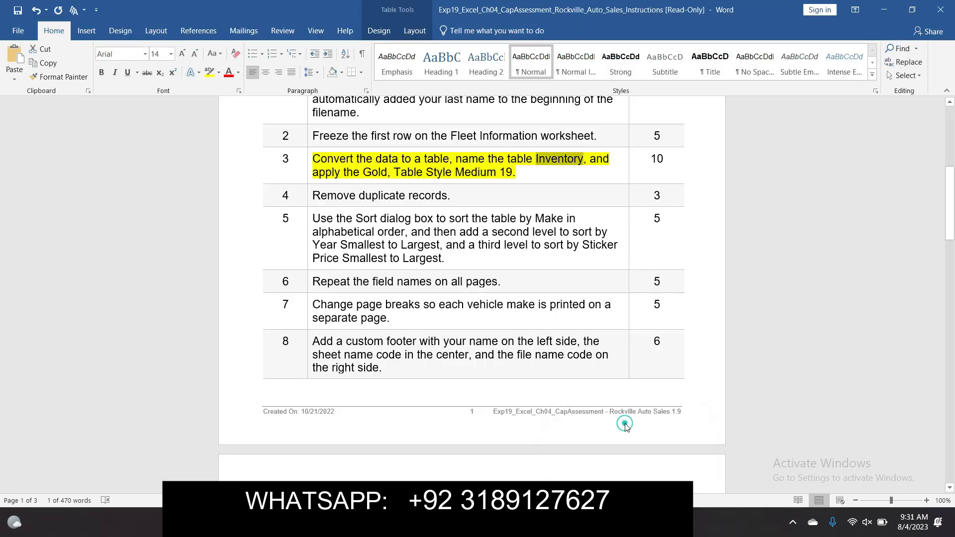
left_click(572, 175)
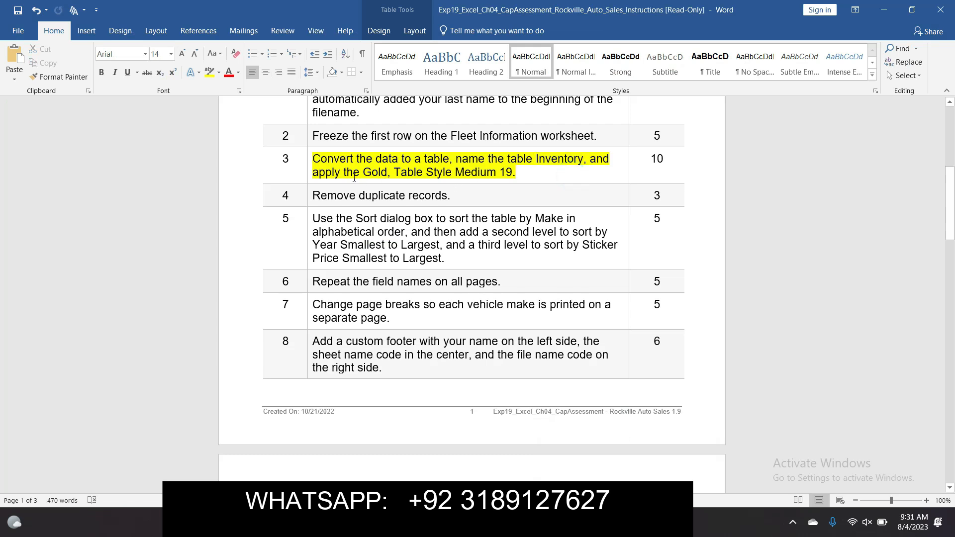
left_click_drag(363, 172, 518, 173)
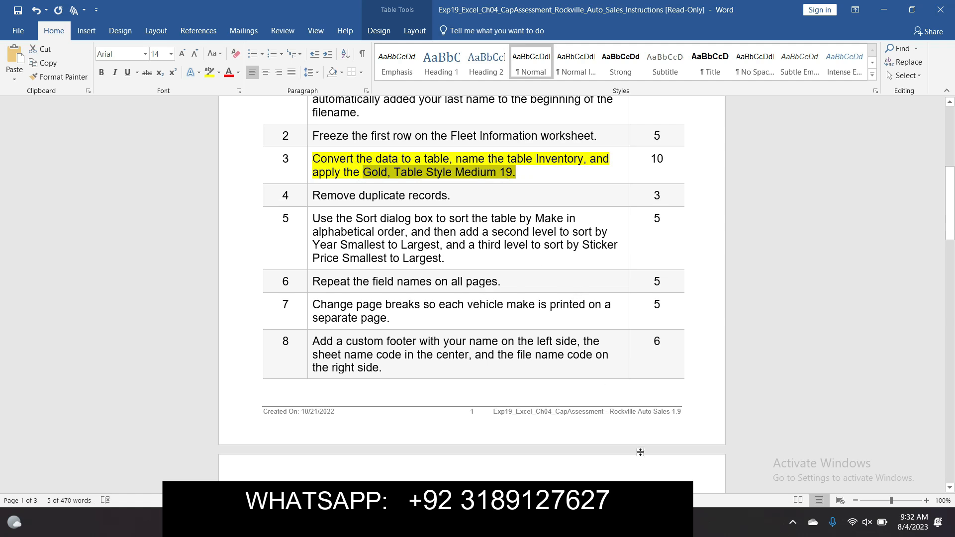
Step: Switch to the Excel workbook and apply Gold, Table Style Medium 19 to the whole Inventory table
left_click(652, 471)
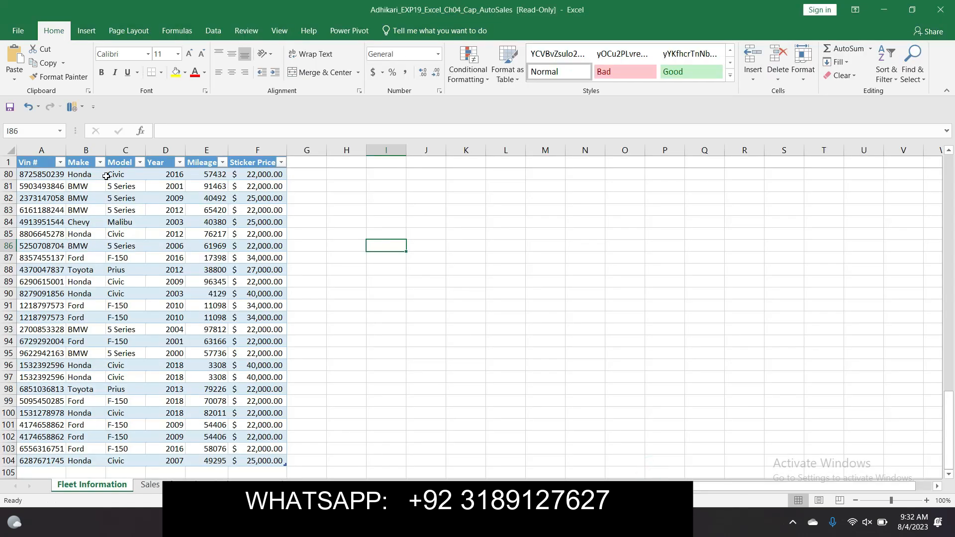
left_click(50, 162)
left_click_drag(50, 162, 249, 185)
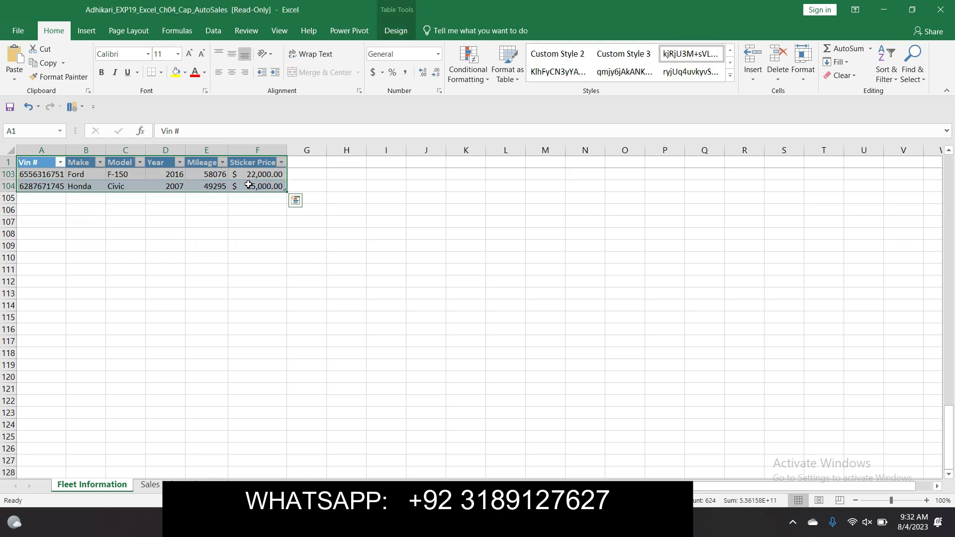
left_click(396, 30)
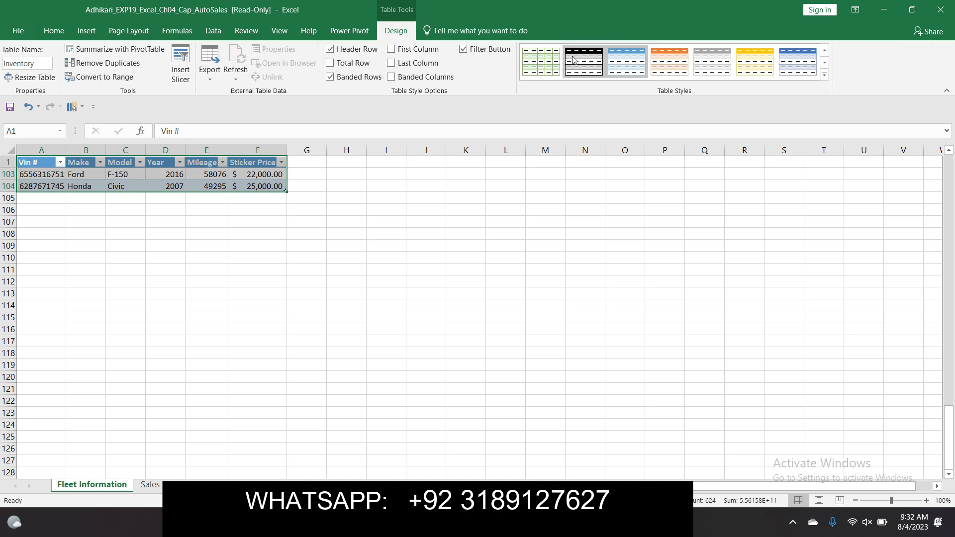
left_click(824, 75)
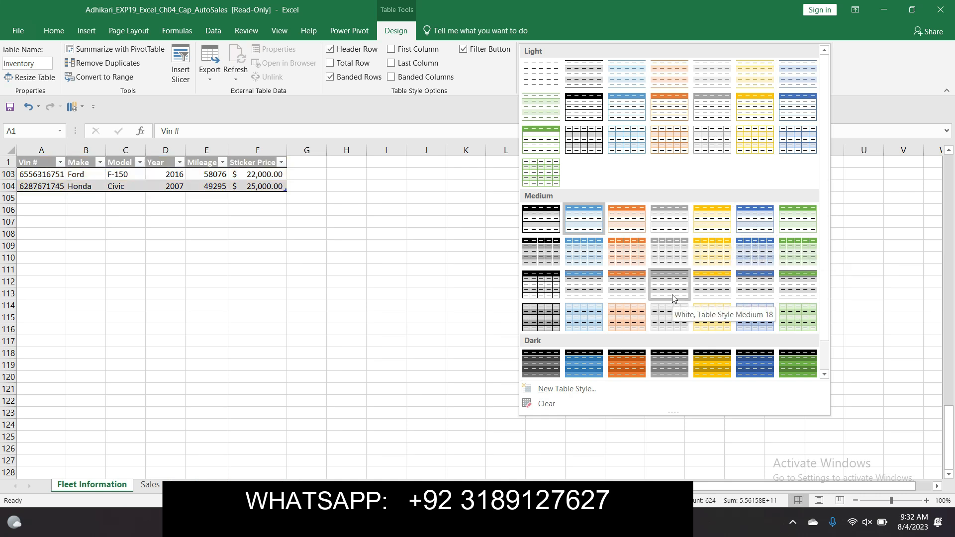
left_click(709, 292)
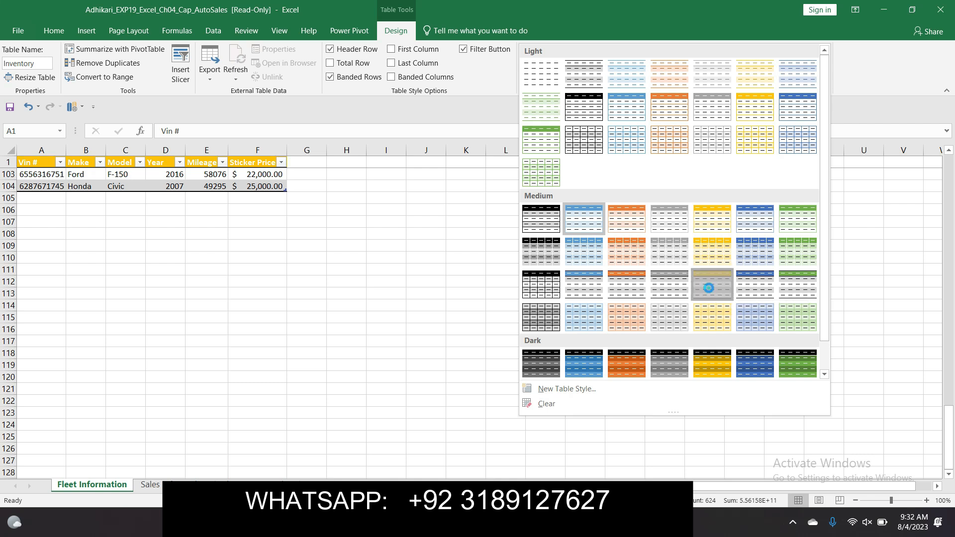
left_click(675, 318)
left_click_drag(949, 410, 919, 61)
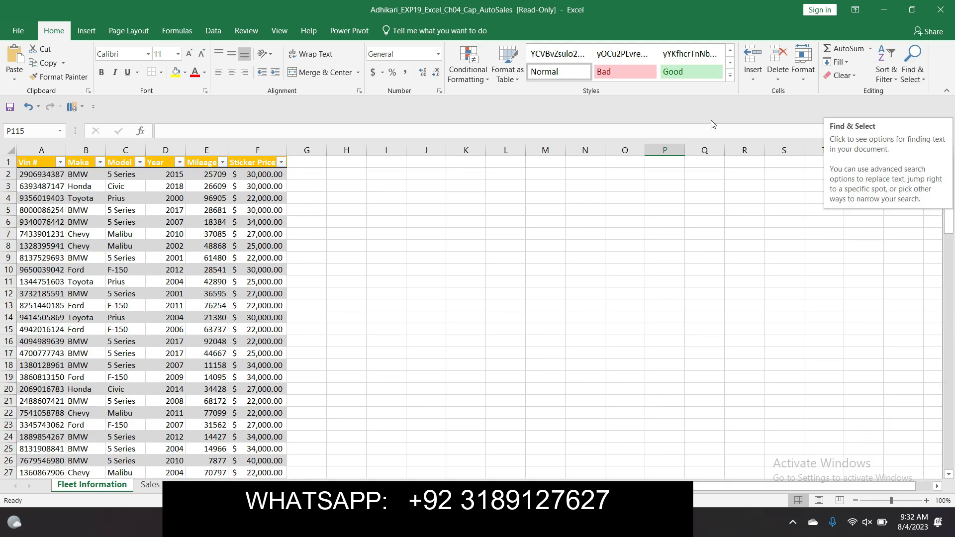
Step: Switch back to the Word instructions, move the yellow highlight from step 3 to step 4, and select "Remove duplicate records"
mouse_move(629, 522)
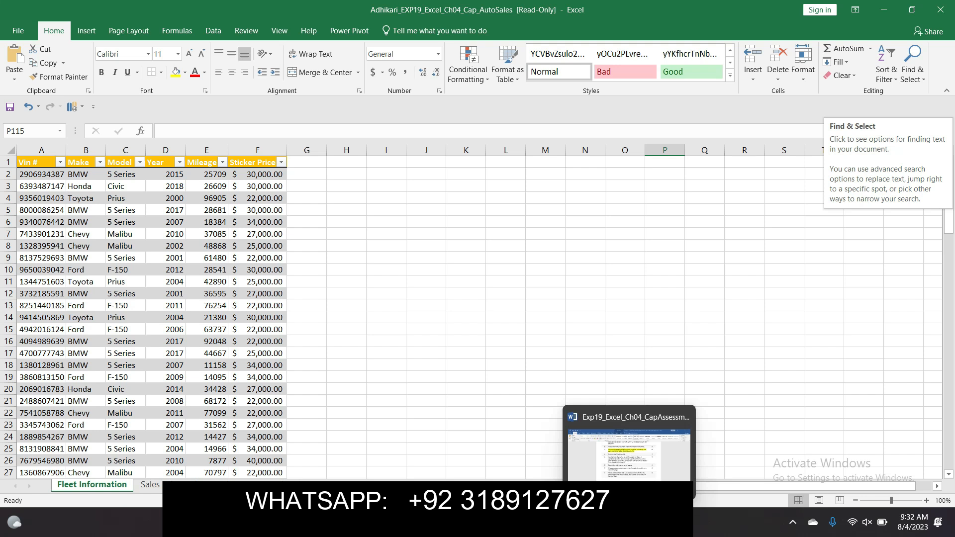
left_click(632, 472)
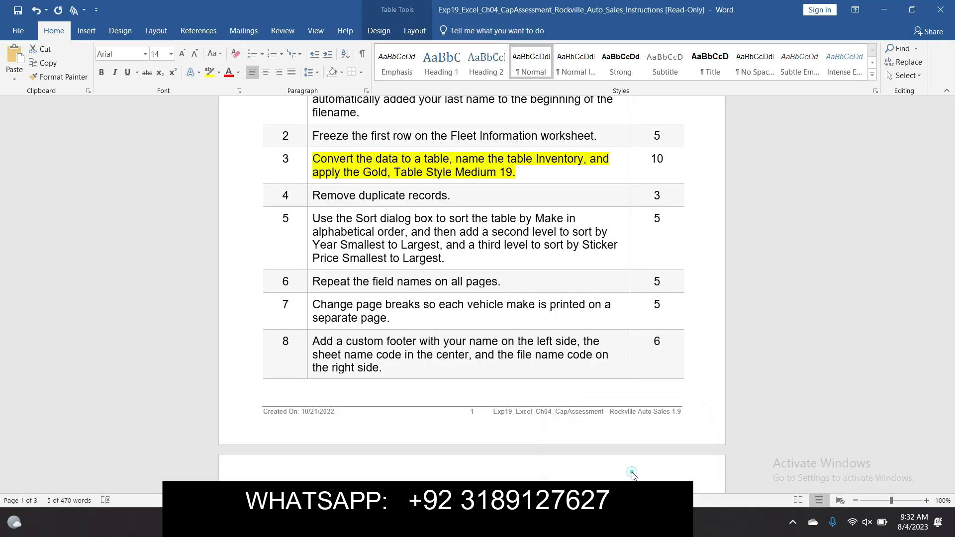
left_click(517, 177)
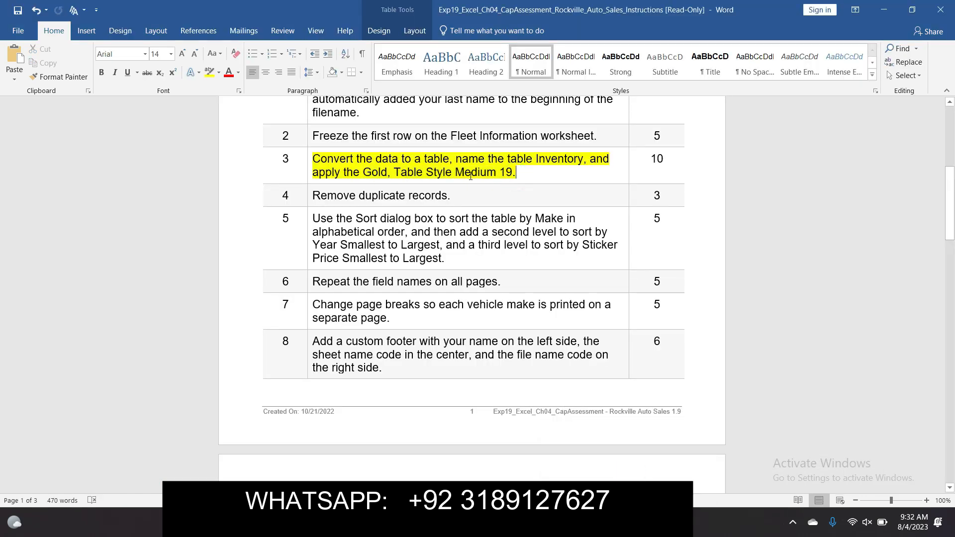
left_click(311, 159)
left_click(358, 141)
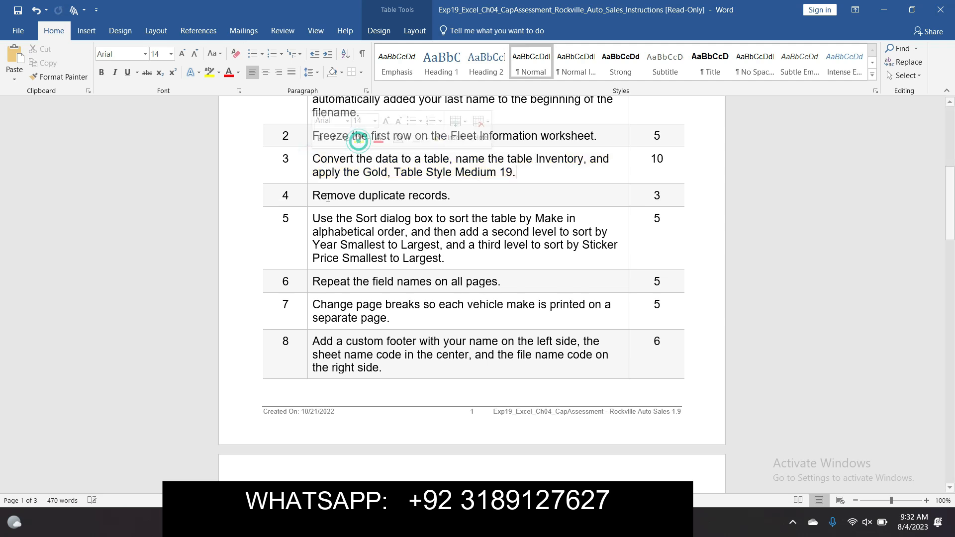
left_click(308, 197)
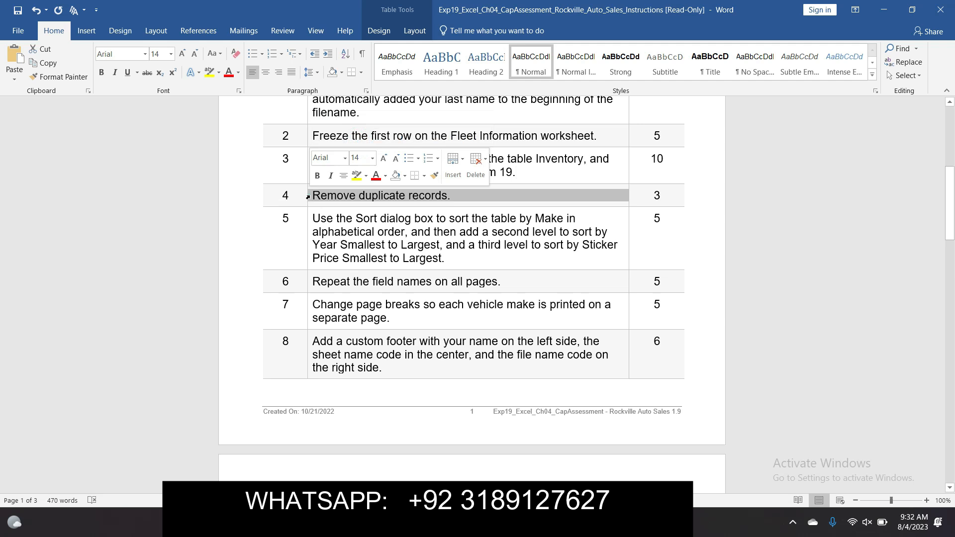
left_click(356, 175)
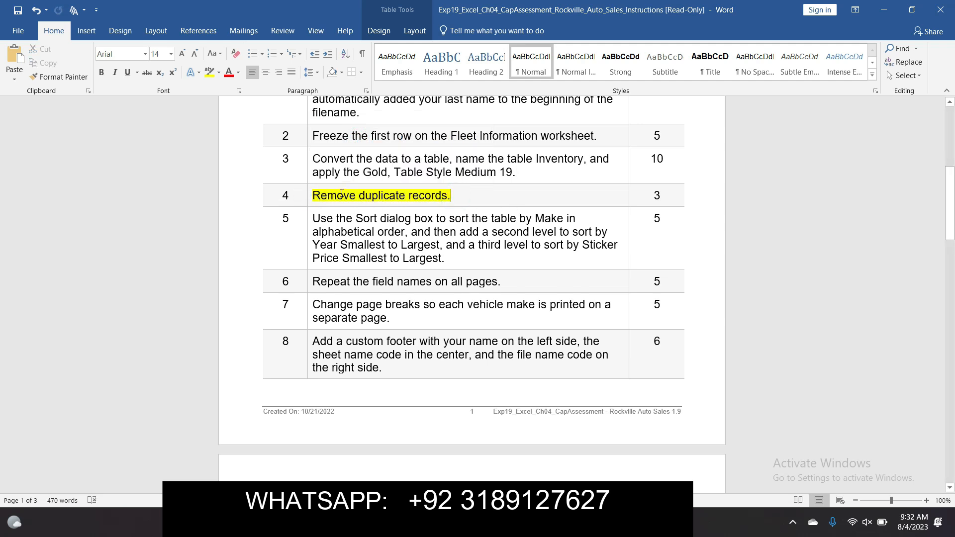
left_click_drag(316, 195, 448, 196)
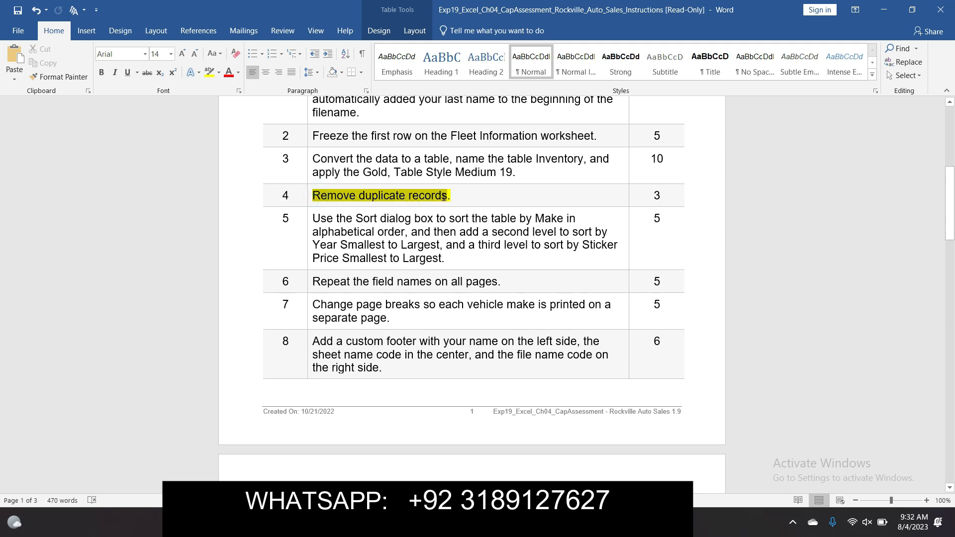
Step: Switch to the Excel workbook and remove duplicate records from the Inventory table, comparing all columns with headers included
mouse_move(659, 523)
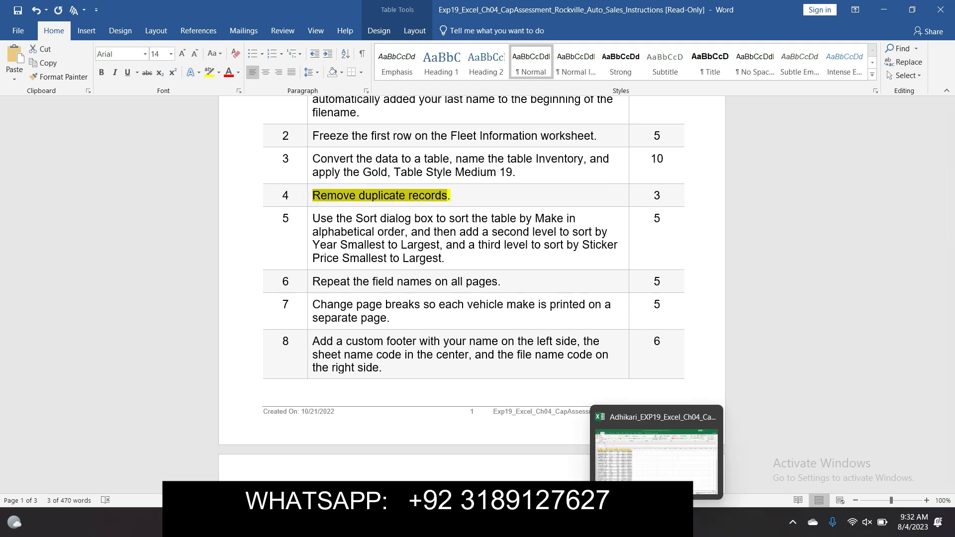
left_click(644, 465)
left_click_drag(65, 166, 244, 459)
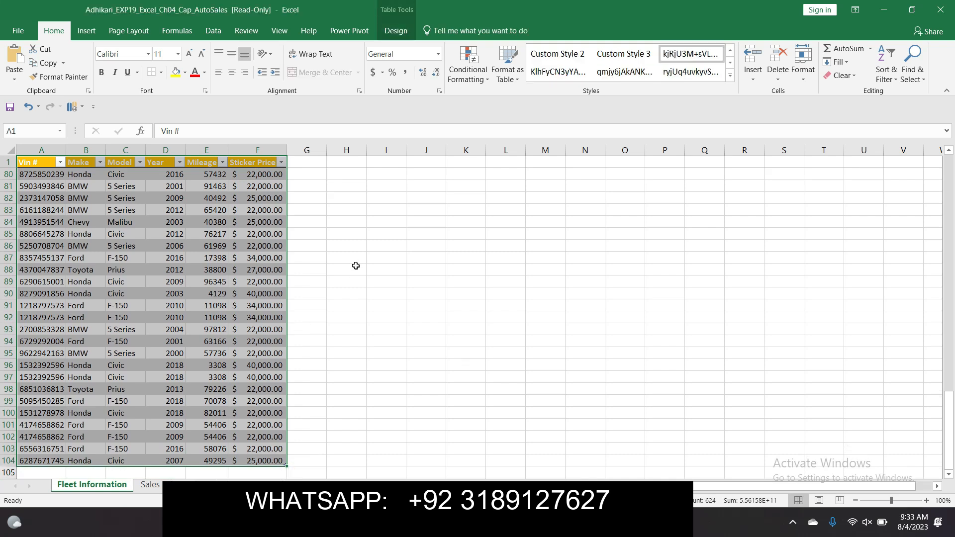
left_click(396, 31)
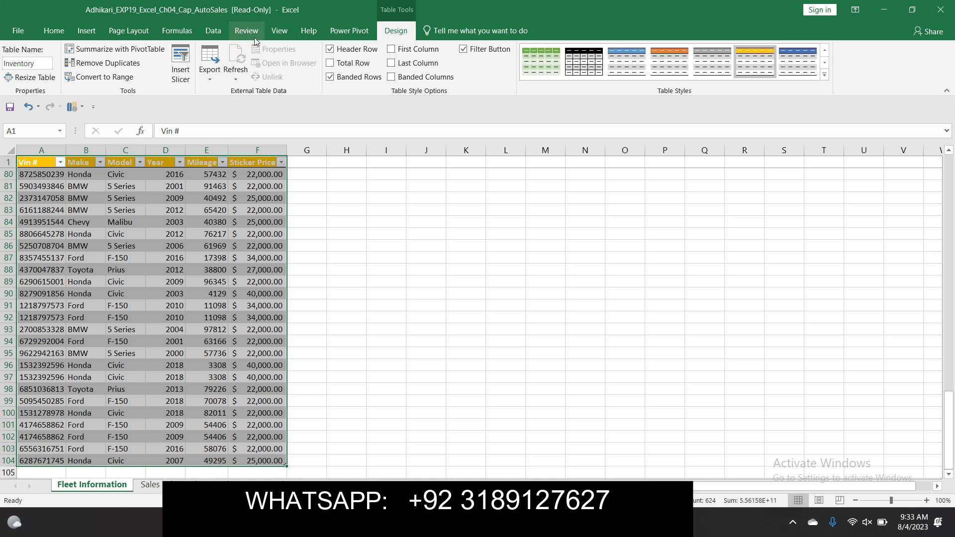
left_click(139, 67)
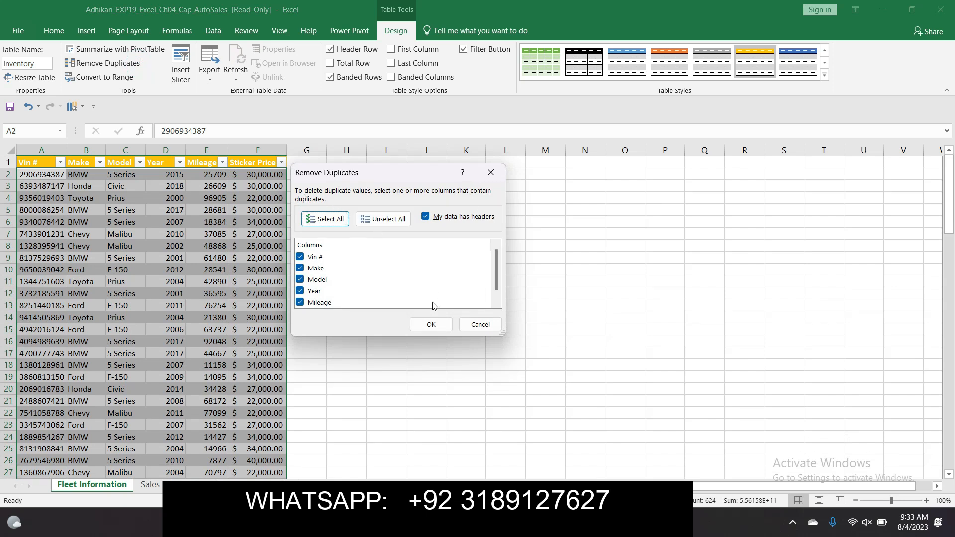
left_click(430, 324)
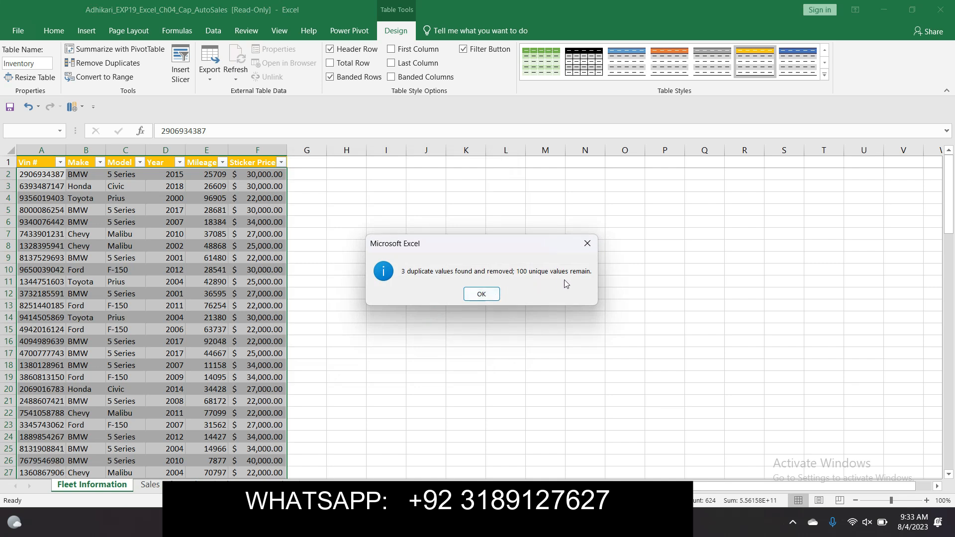
left_click(486, 301)
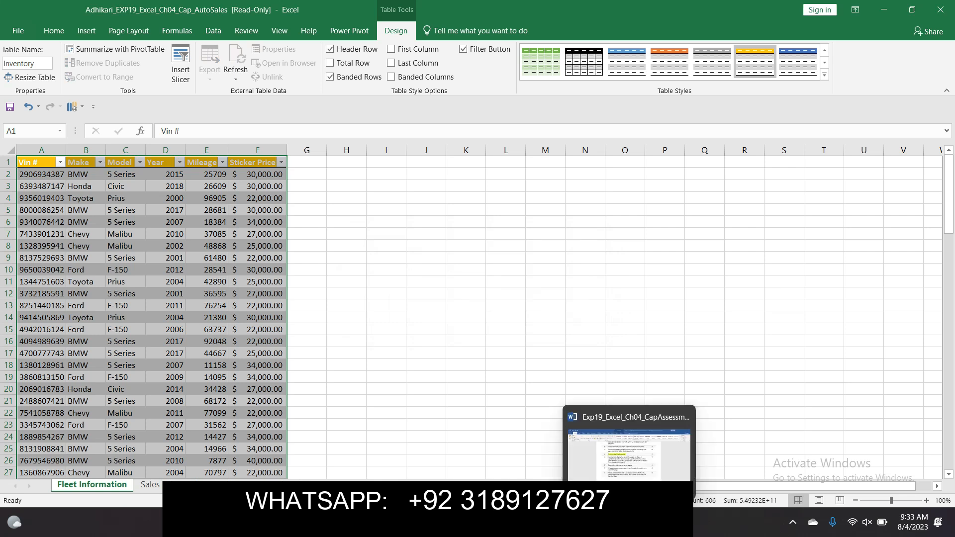
Step: Switch to the Word instructions, move the yellow highlight from step 4 to step 5, and select its text about sorting by Make alphabetically
left_click(631, 424)
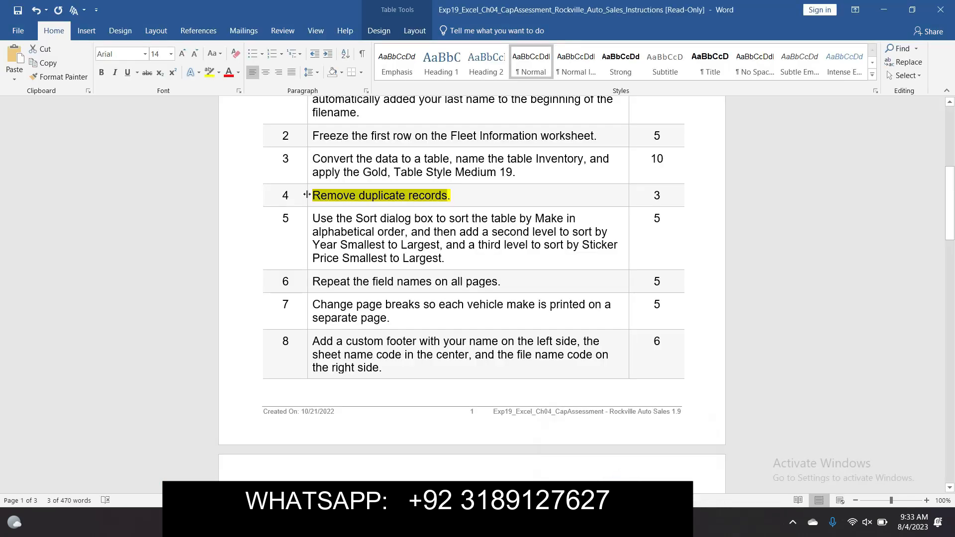
left_click(310, 194)
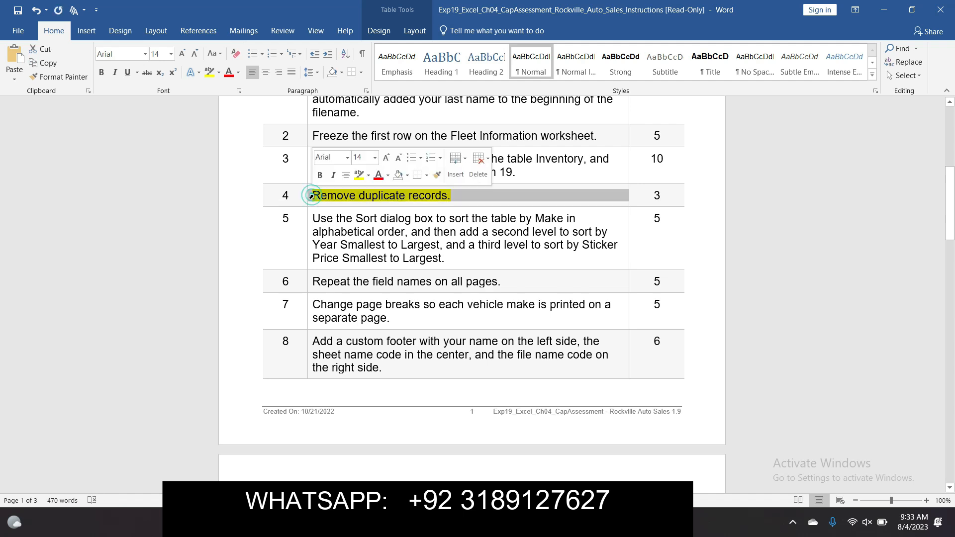
left_click(316, 218)
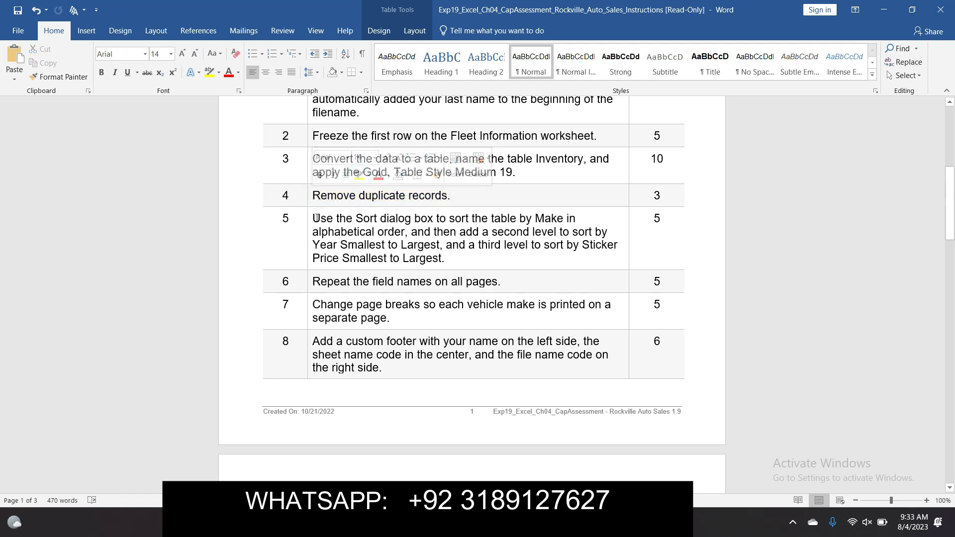
left_click(309, 219)
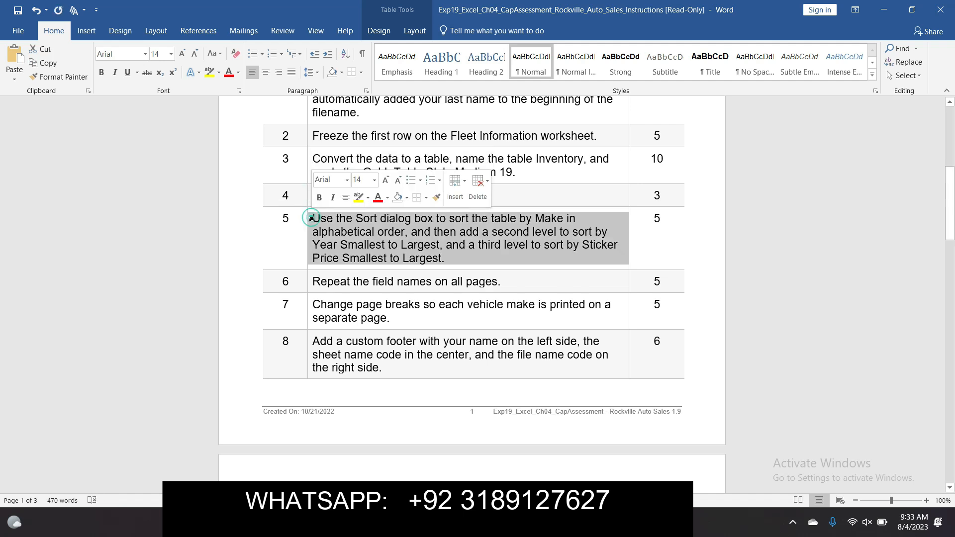
left_click(356, 202)
left_click(476, 259)
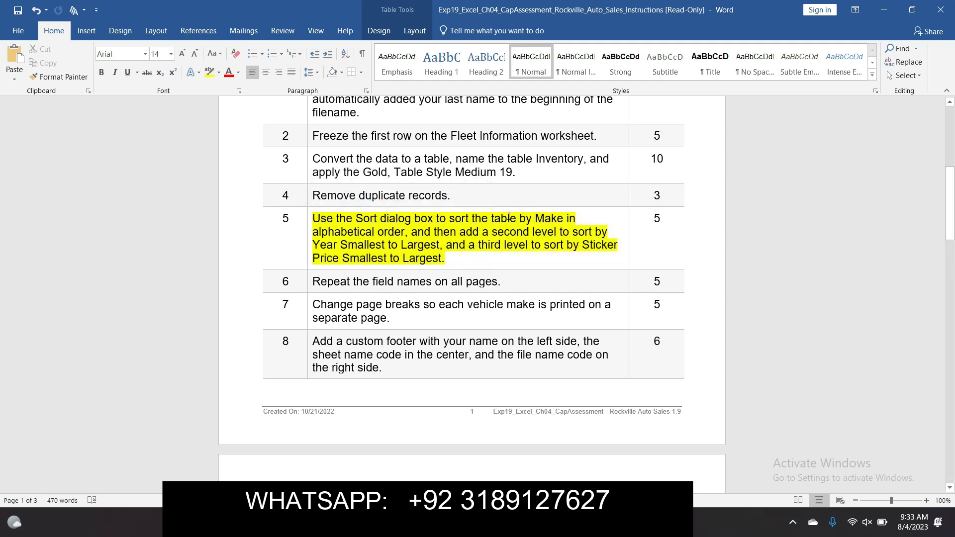
left_click_drag(316, 218, 404, 232)
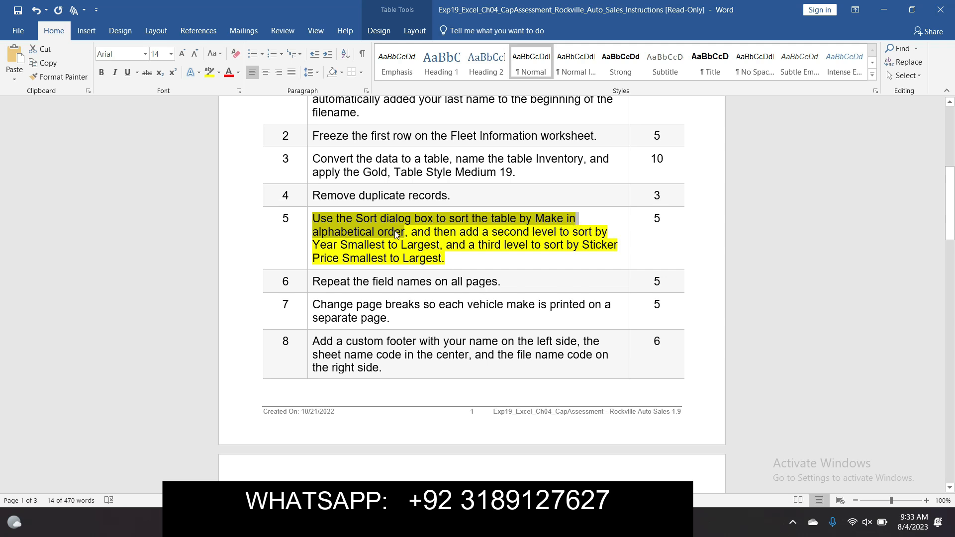
Step: Switch to the Excel workbook and start a custom sort of the Inventory table with Make, A to Z, as the first level
mouse_move(657, 523)
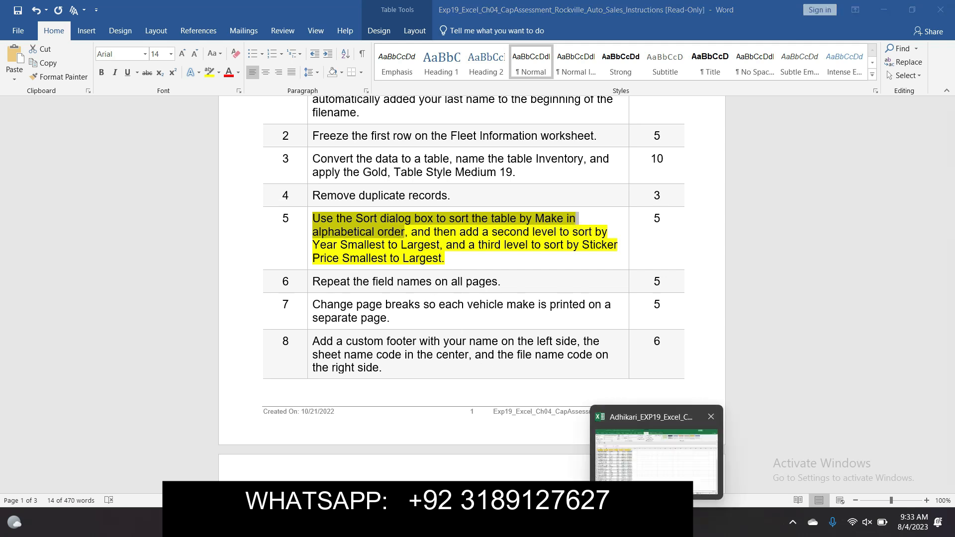
left_click(657, 398)
left_click(362, 238)
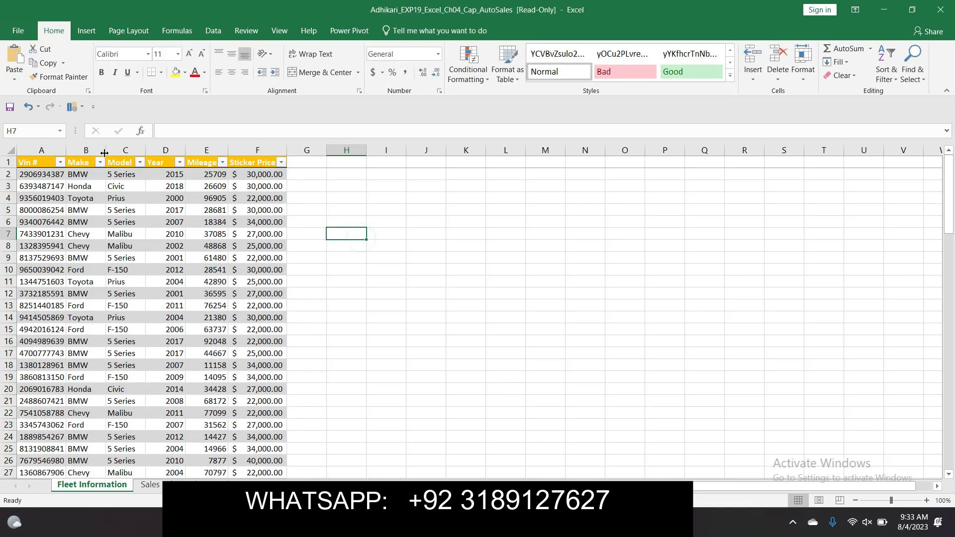
left_click(90, 161)
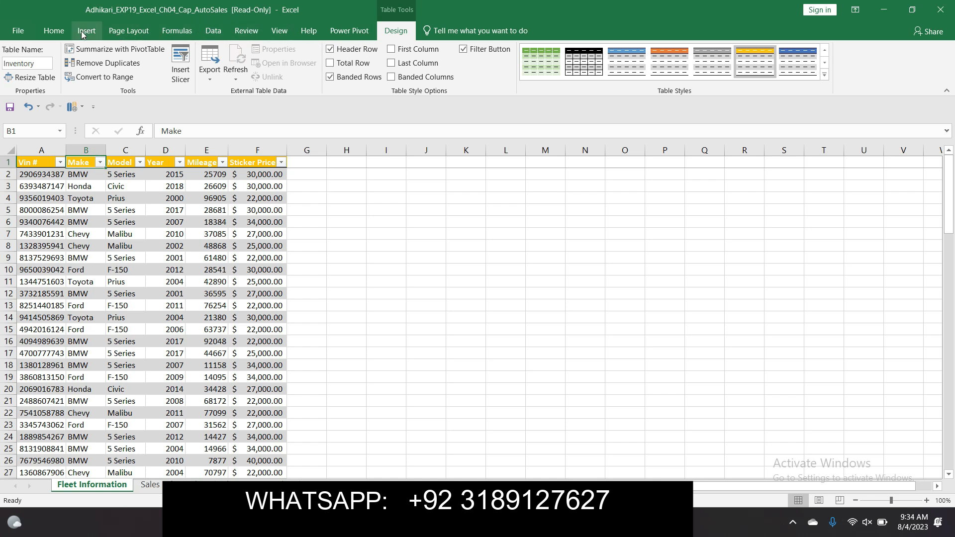
left_click(54, 32)
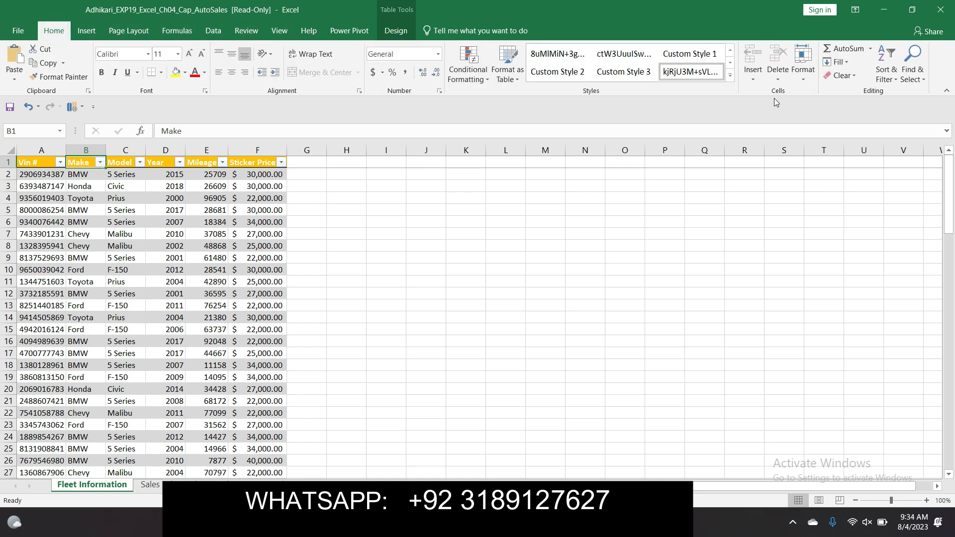
left_click(886, 73)
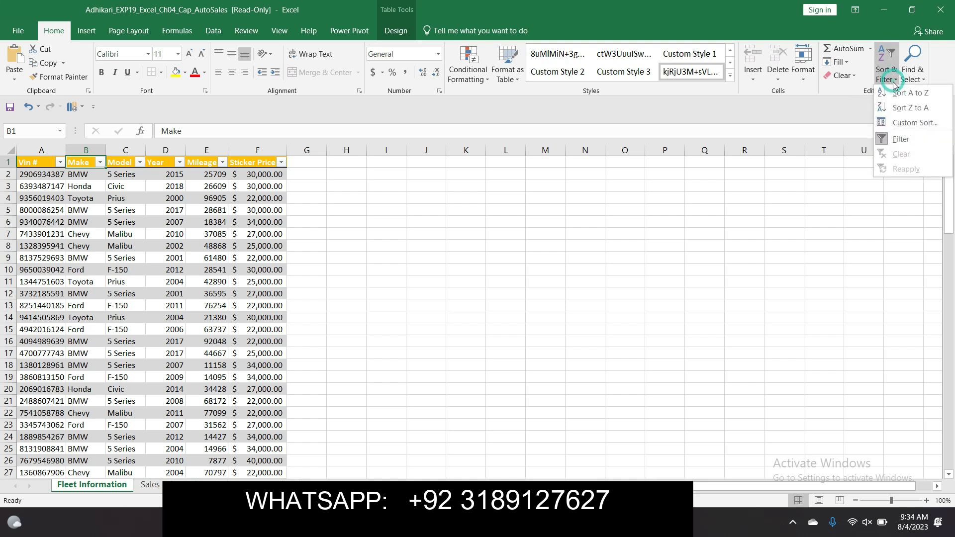
left_click(902, 123)
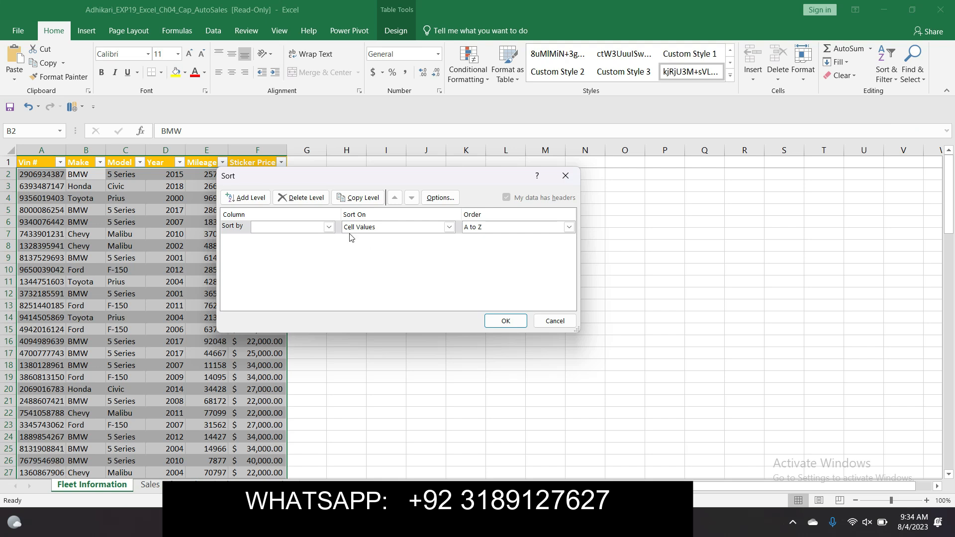
left_click(328, 227)
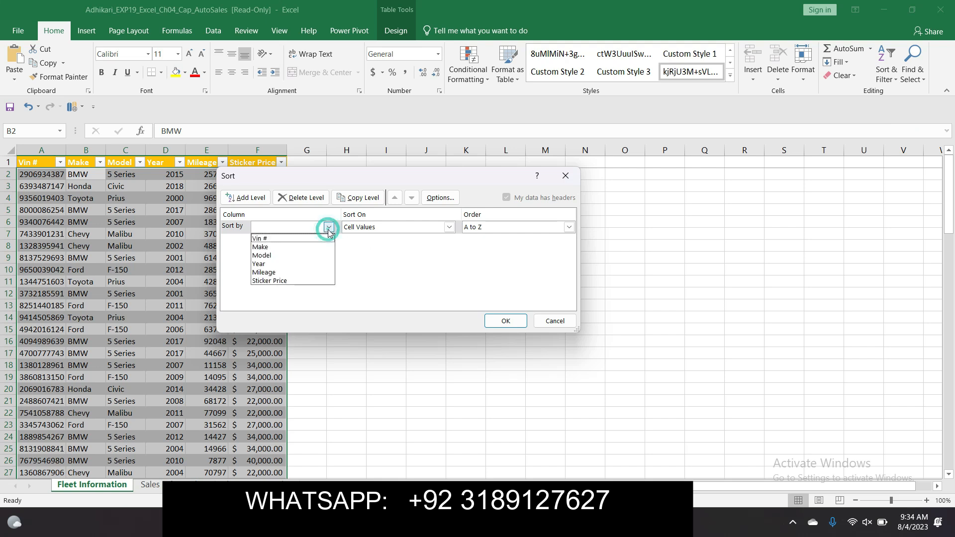
left_click(324, 247)
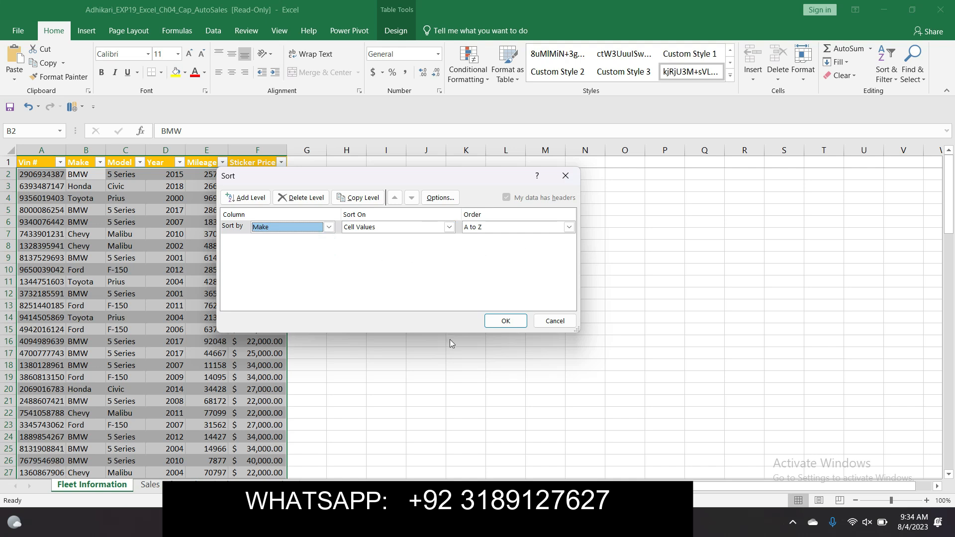
Step: Switch to the Word instructions and select the step 5 text about adding a second sort level by Year Smallest to Largest
mouse_move(629, 522)
left_click(629, 473)
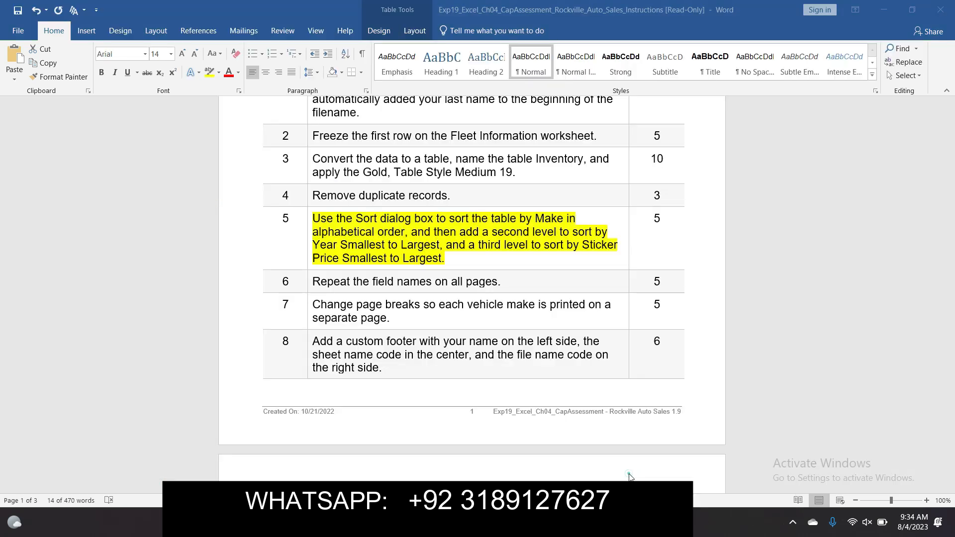
left_click(467, 248)
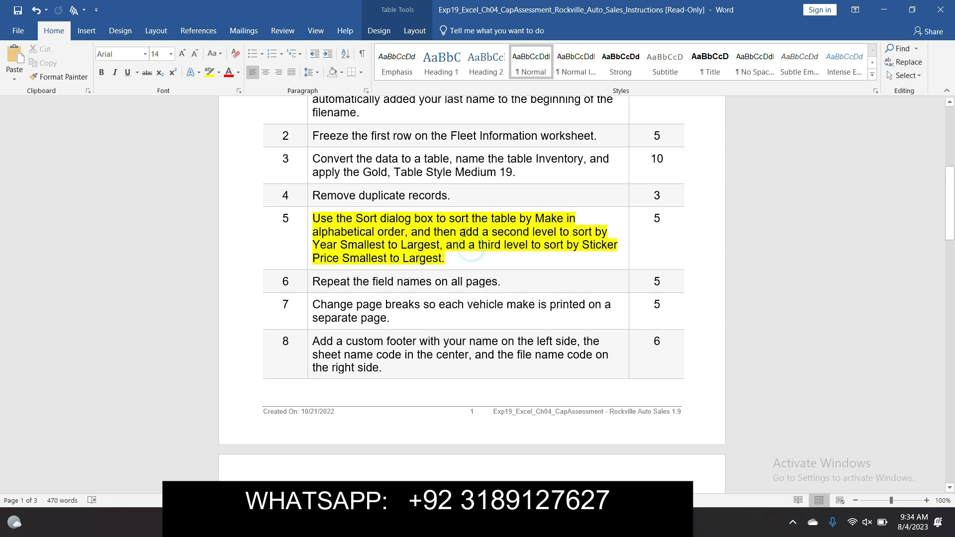
left_click_drag(460, 232, 438, 247)
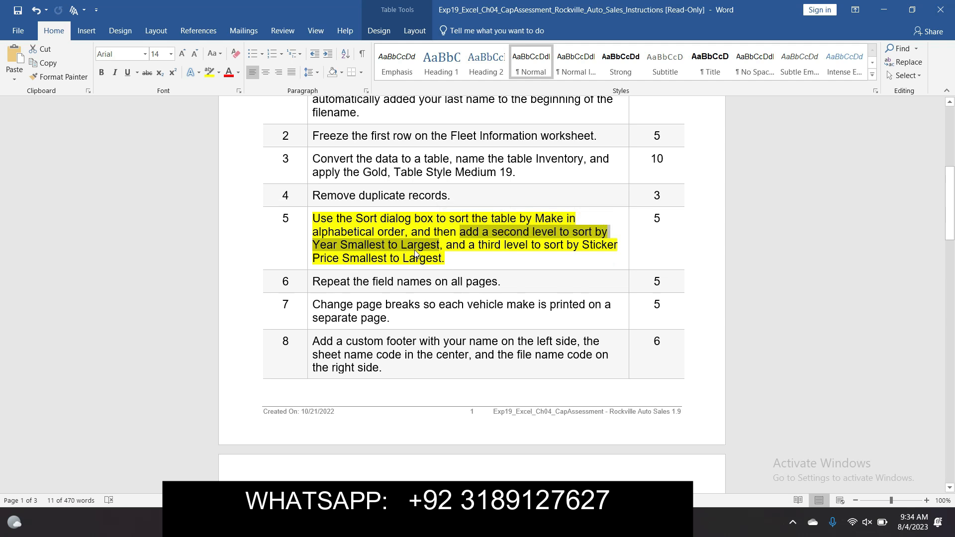
Step: Switch back to the Excel workbook and add a second sort level by Year, Smallest to Largest
left_click(649, 468)
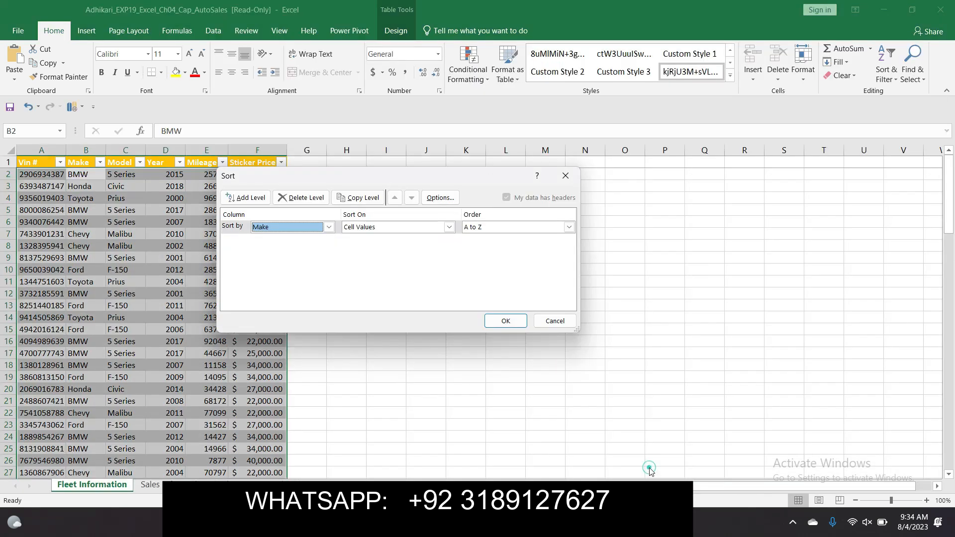
left_click(261, 199)
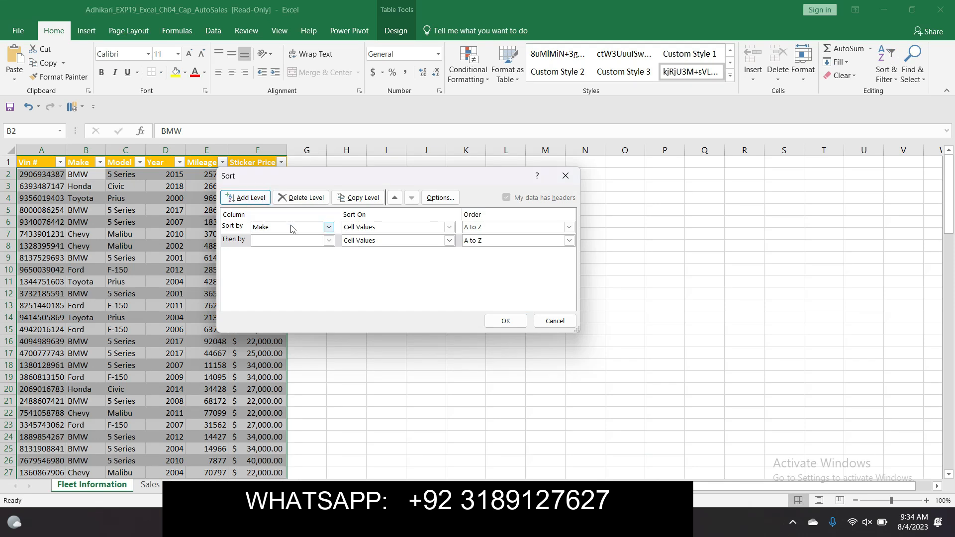
left_click(328, 241)
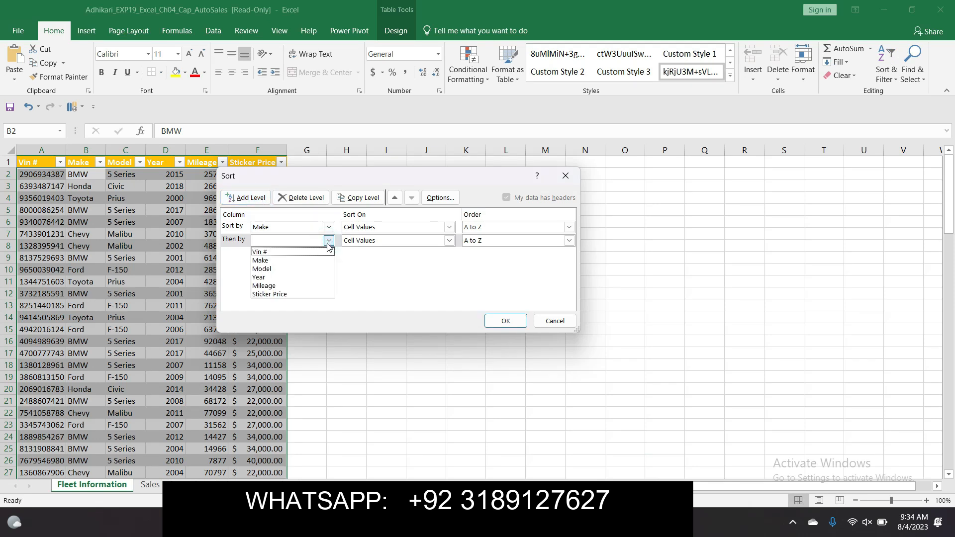
left_click(319, 277)
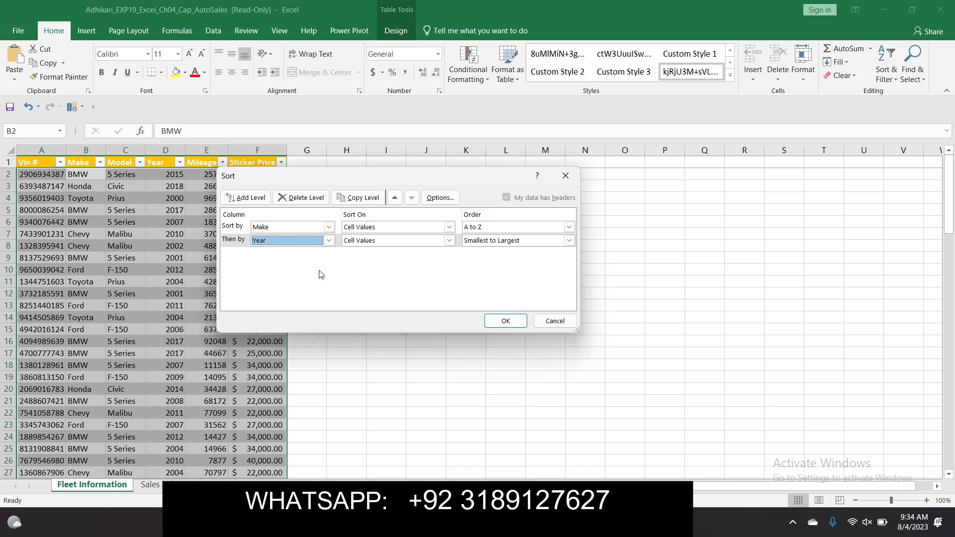
Step: Select the third-level text in the Word instructions, then in Excel add a Sticker Price level, Smallest to Largest, and apply the sort
left_click(637, 455)
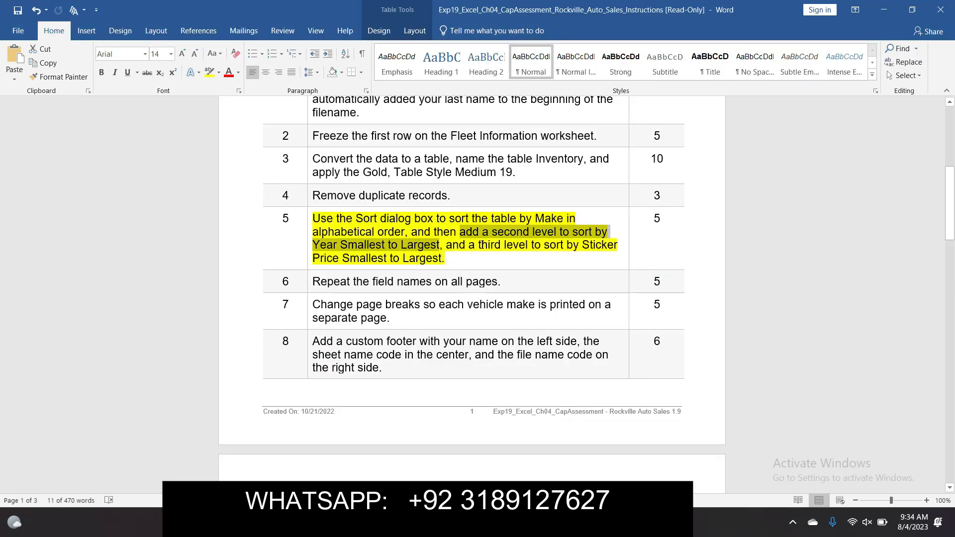
left_click_drag(479, 244, 477, 258)
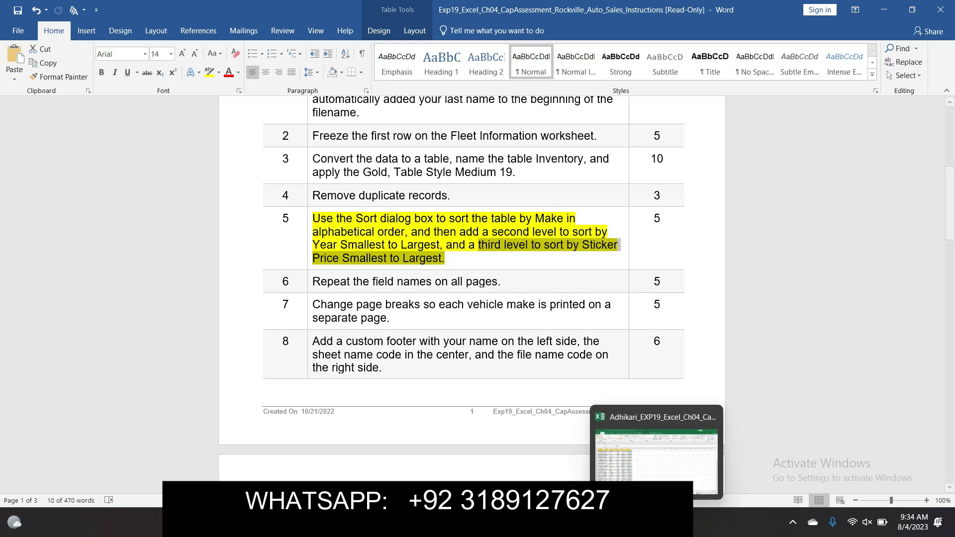
left_click(651, 470)
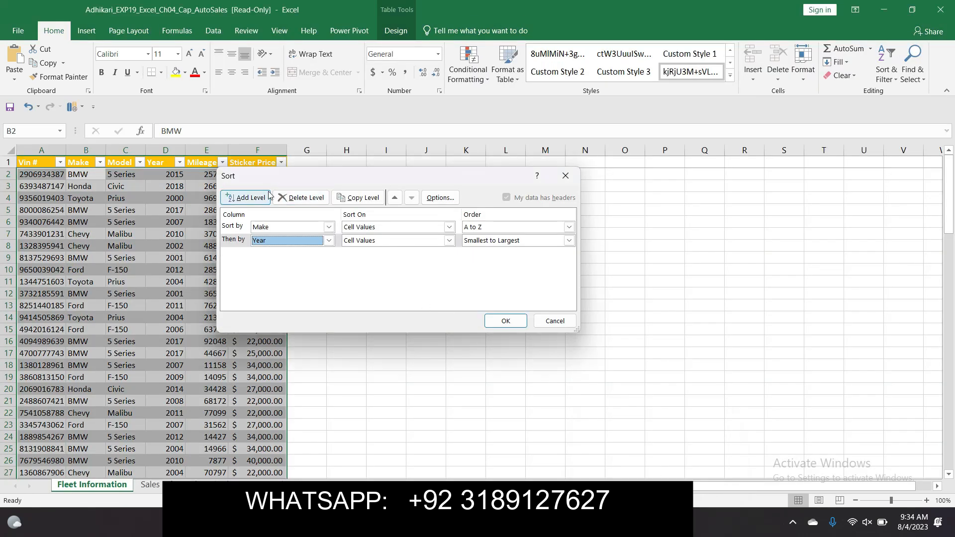
left_click(246, 197)
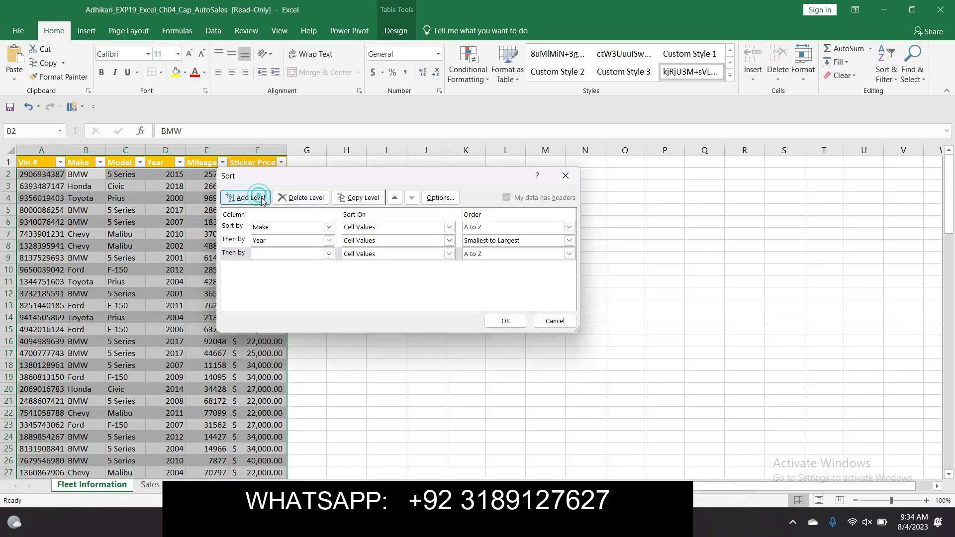
left_click(328, 255)
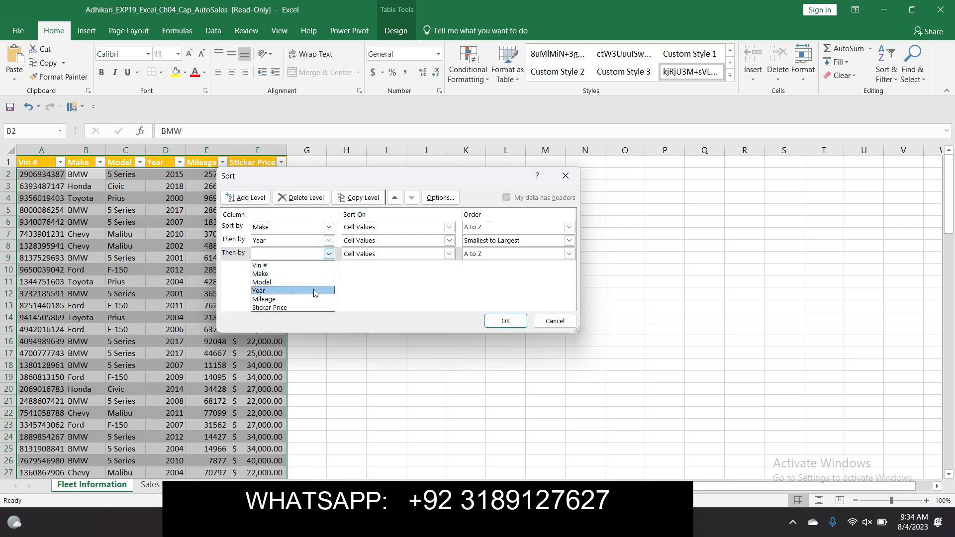
left_click(312, 307)
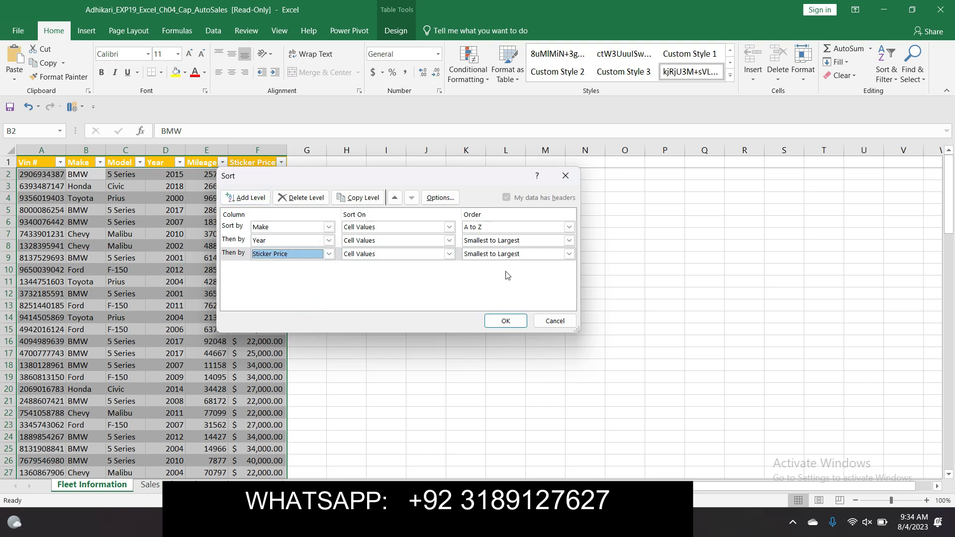
left_click(503, 322)
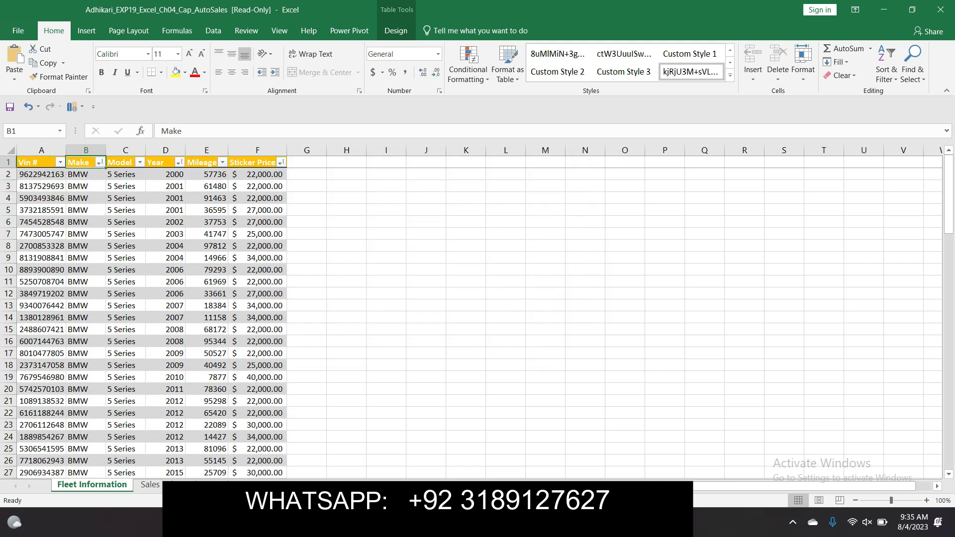
Step: Switch back to the Word instructions at step 5
mouse_move(629, 523)
right_click(631, 468)
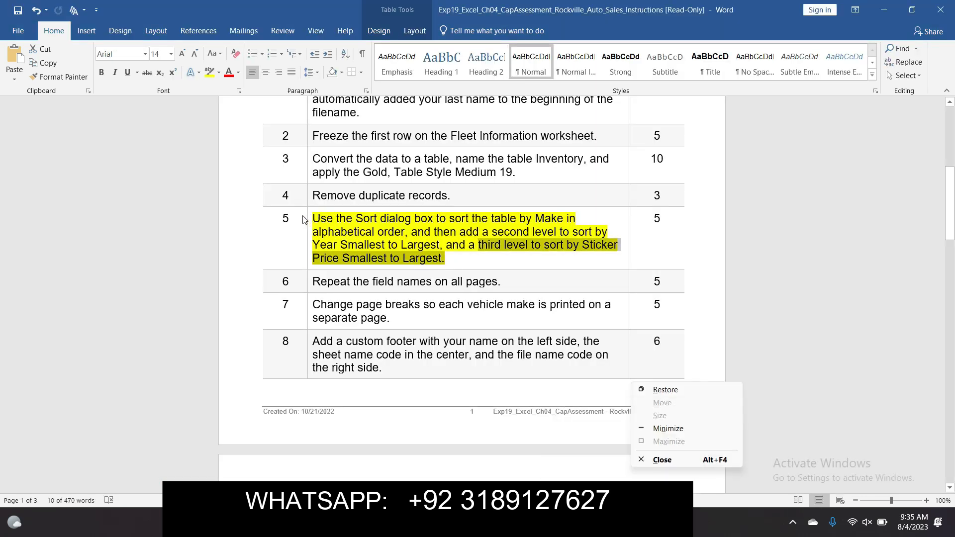
left_click(454, 259)
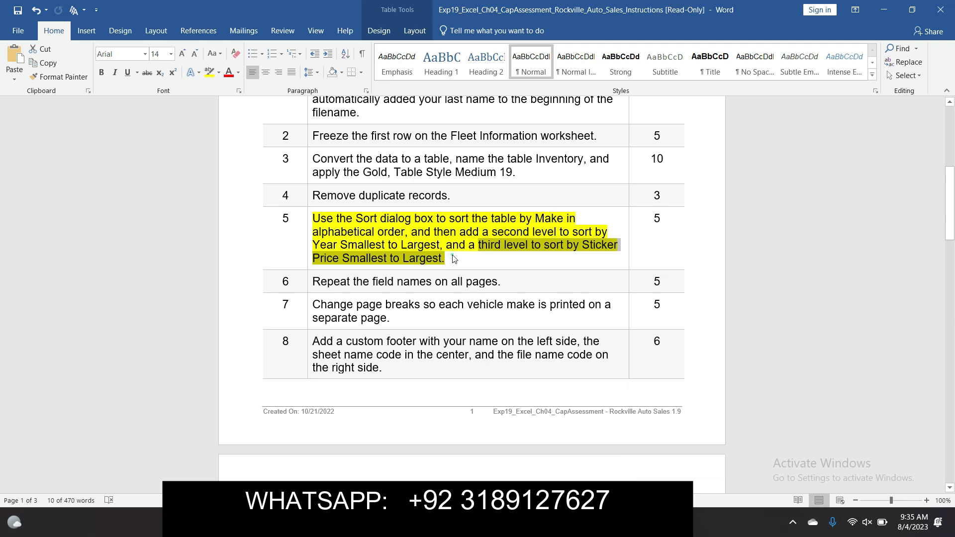
left_click(308, 216)
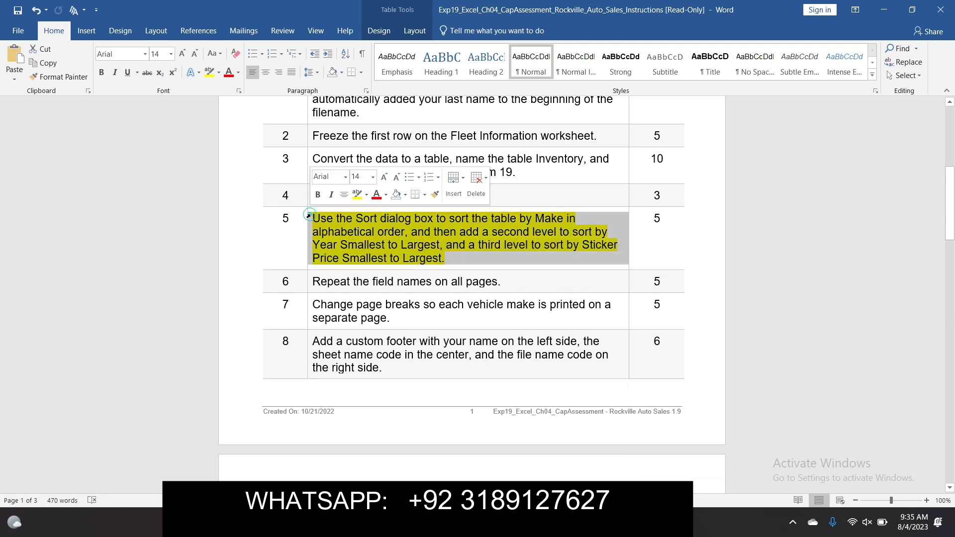
left_click(347, 195)
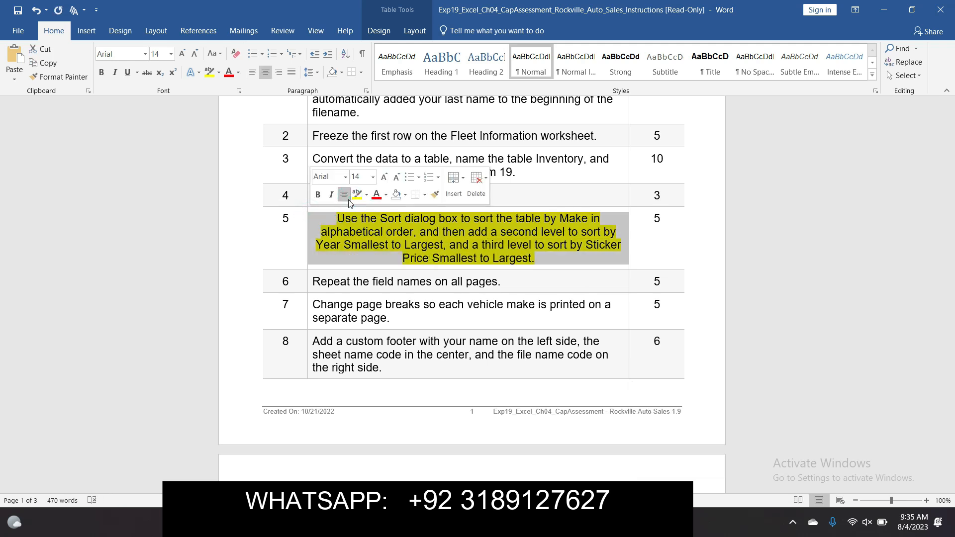
key("ctrl+z")
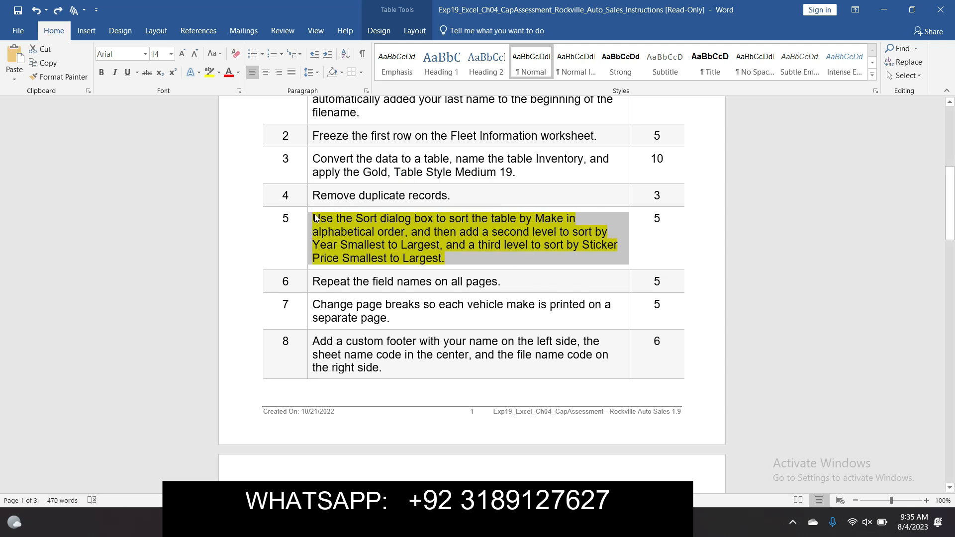
Step: Move the yellow highlight from step 5 to step 6, "Repeat the field names on all pages."
left_click(308, 217)
left_click(308, 216)
left_click(357, 199)
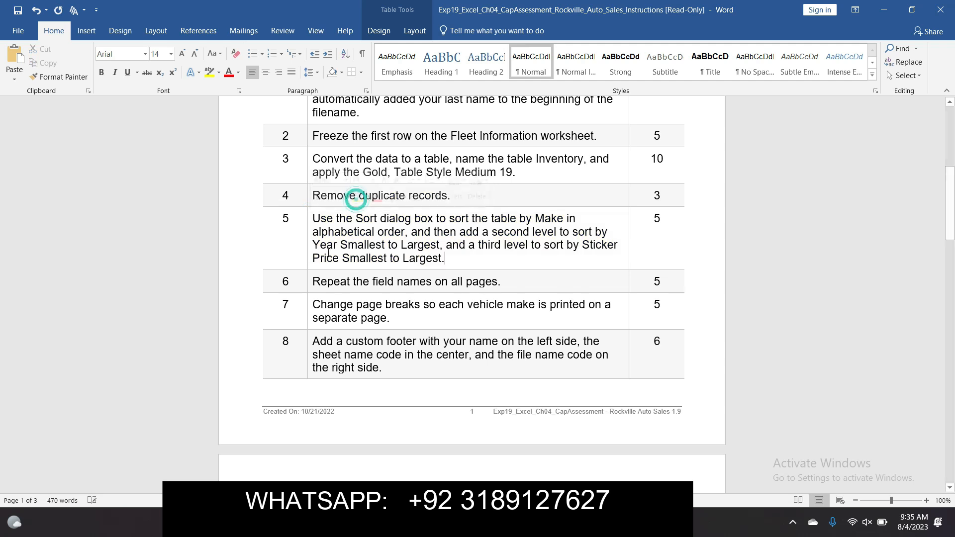
left_click(311, 281)
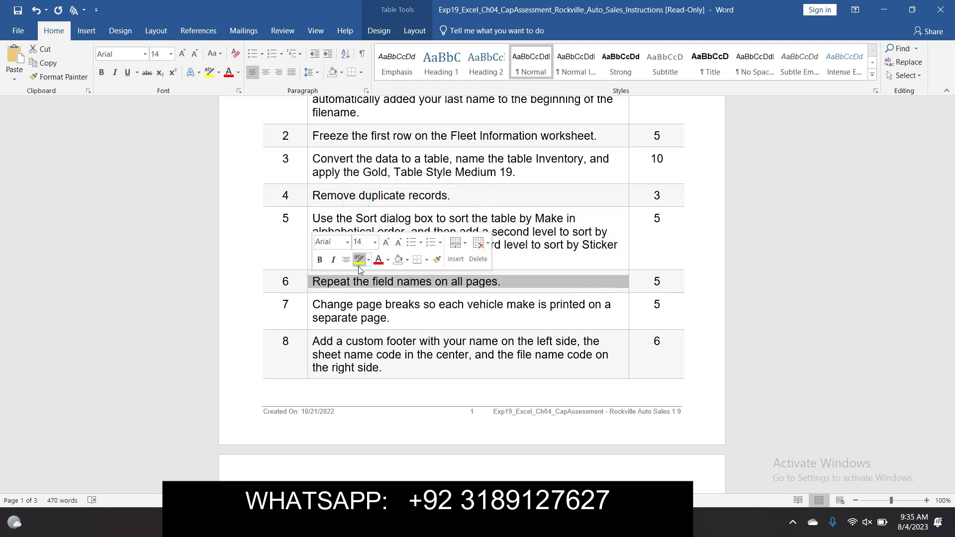
left_click(359, 264)
left_click_drag(950, 213, 951, 224)
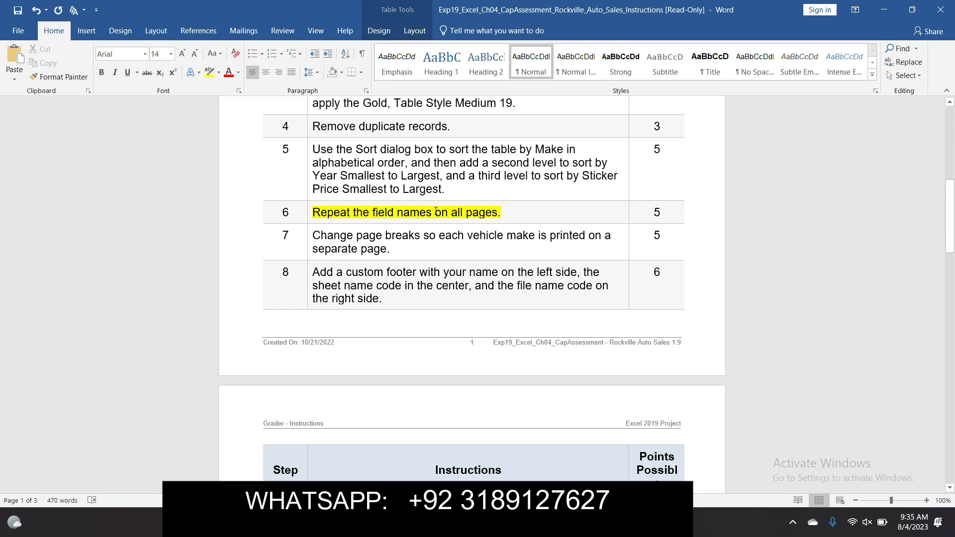
left_click(500, 215)
Step: Switch to the Excel workbook and point out the field-name row, row 1, of the Fleet Information sheet
mouse_move(656, 523)
left_click(631, 461)
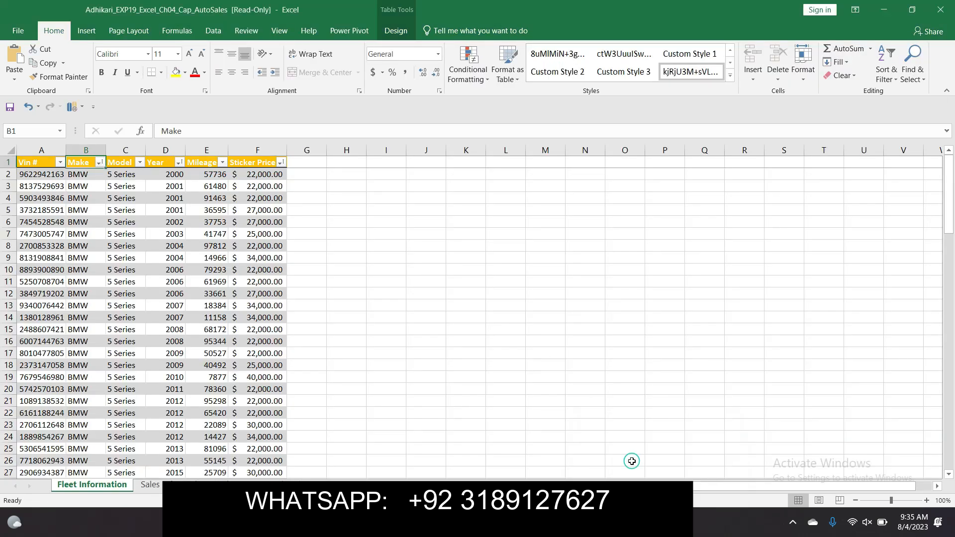
left_click(10, 164)
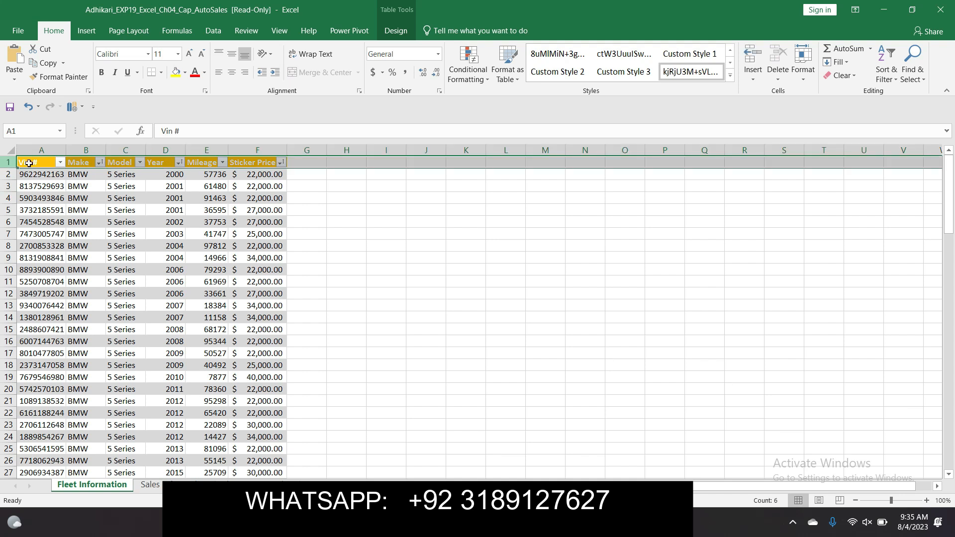
left_click(375, 270)
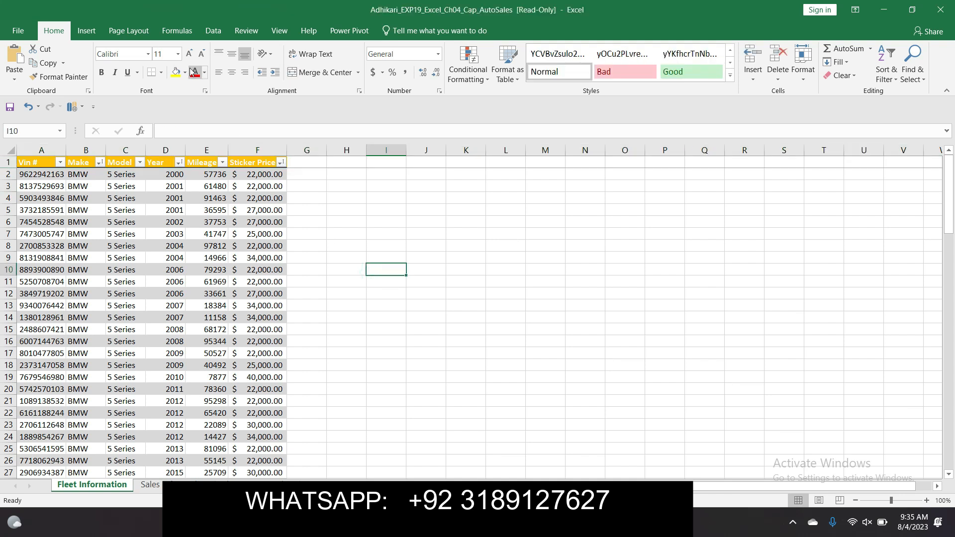
Step: In Page Setup, set row 1 ($1:$1) of the Fleet Information sheet as the rows to repeat at top
left_click(115, 36)
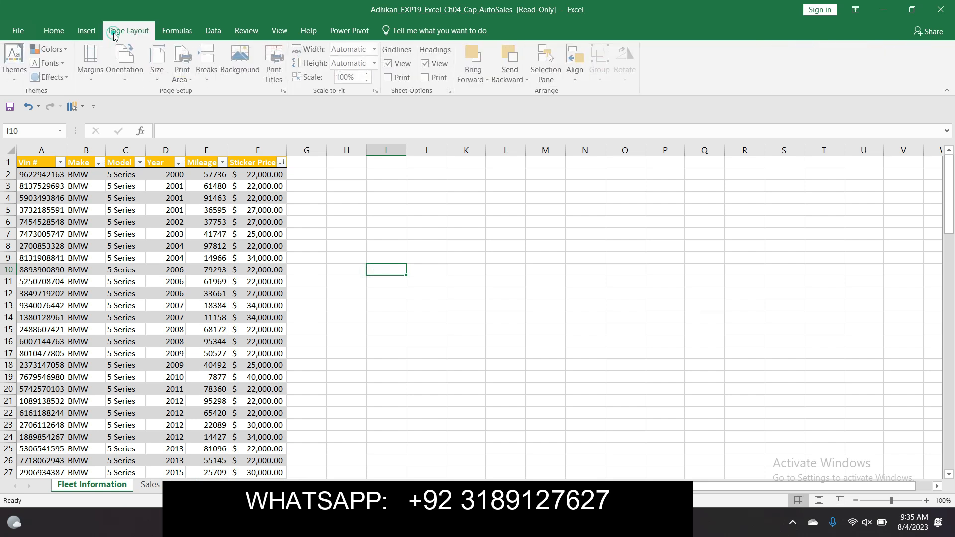
left_click(92, 33)
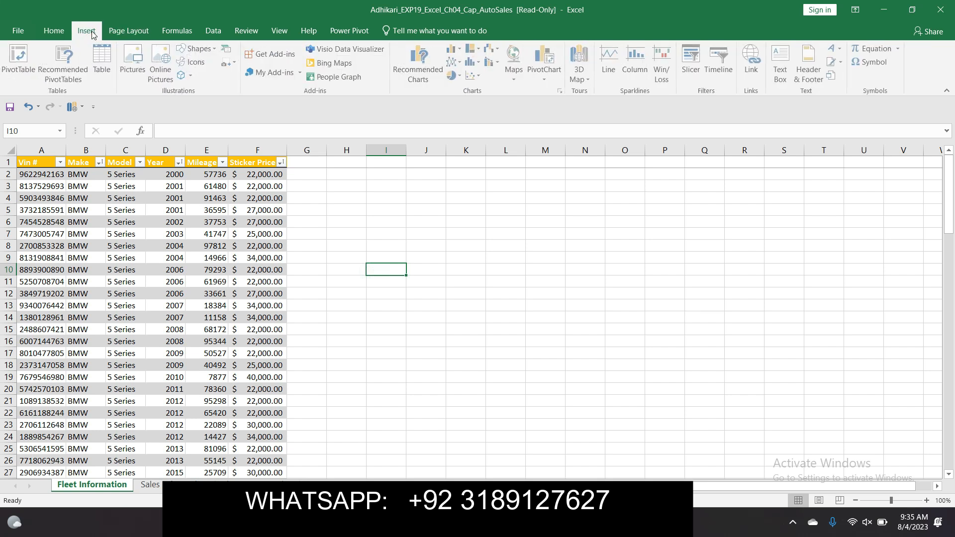
left_click(128, 30)
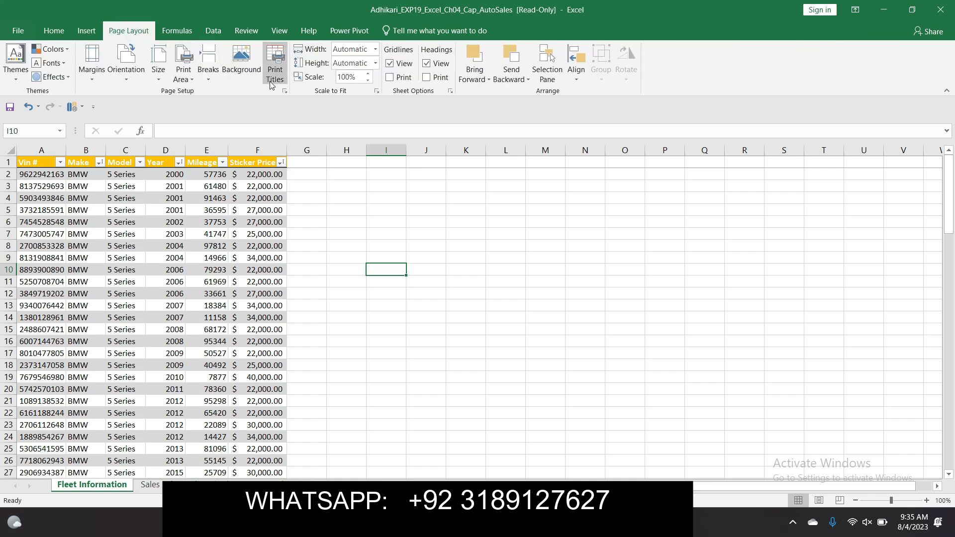
left_click(285, 91)
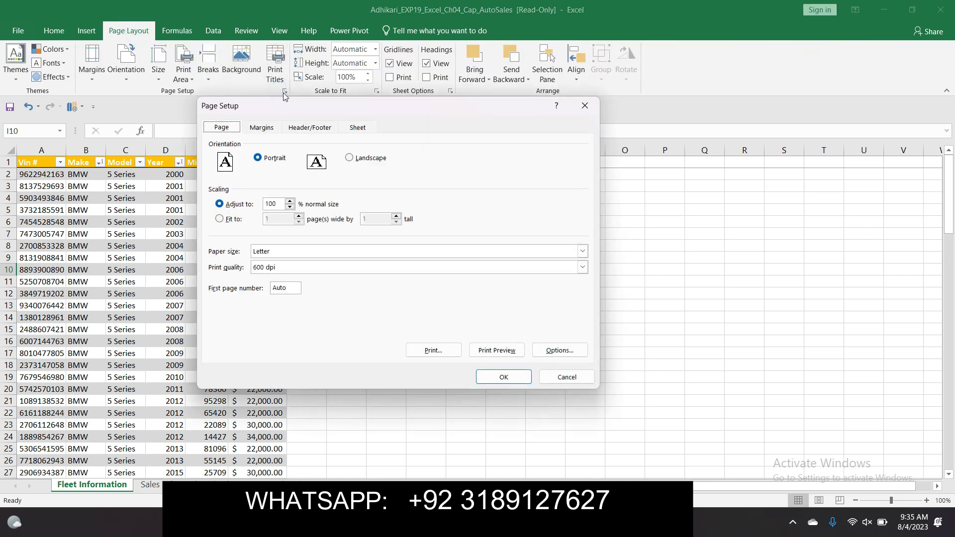
left_click(273, 131)
left_click(309, 128)
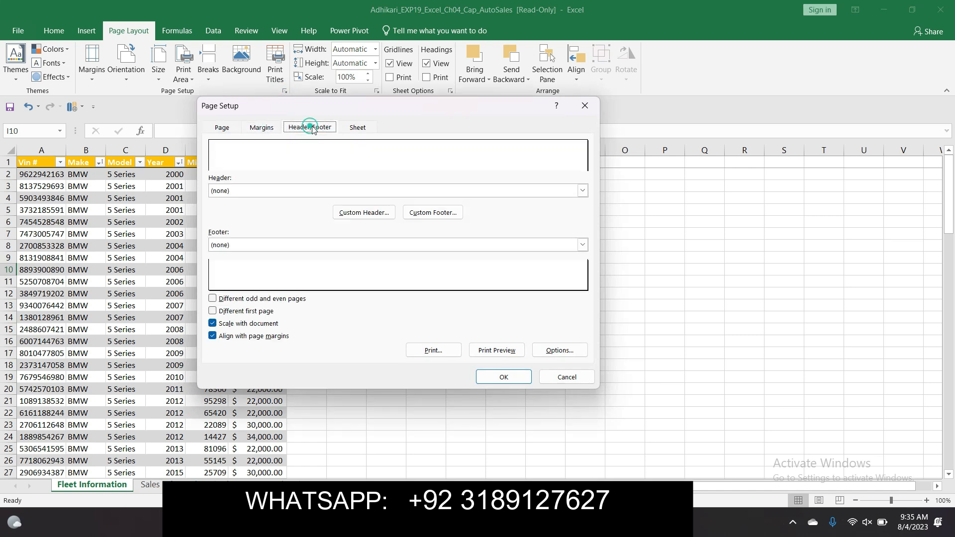
left_click(357, 128)
left_click(320, 173)
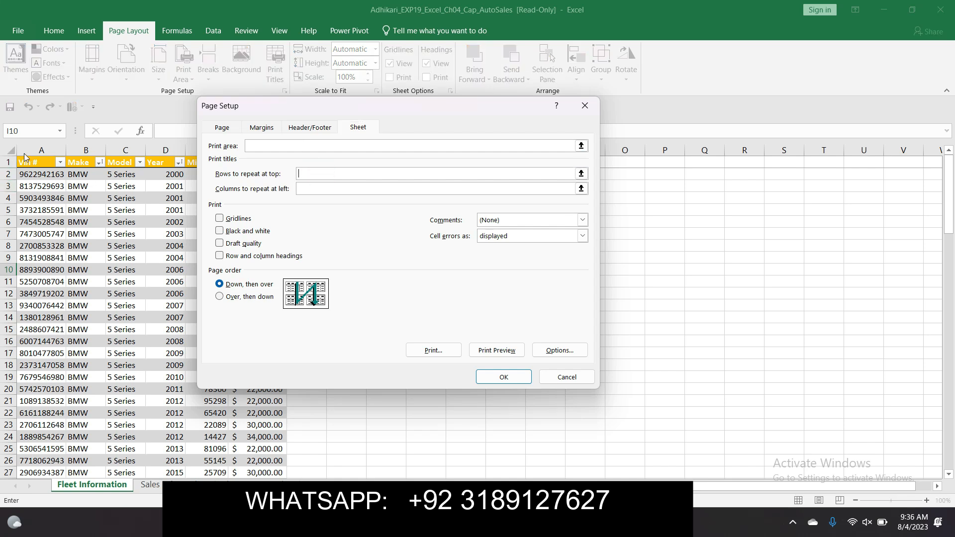
left_click(9, 162)
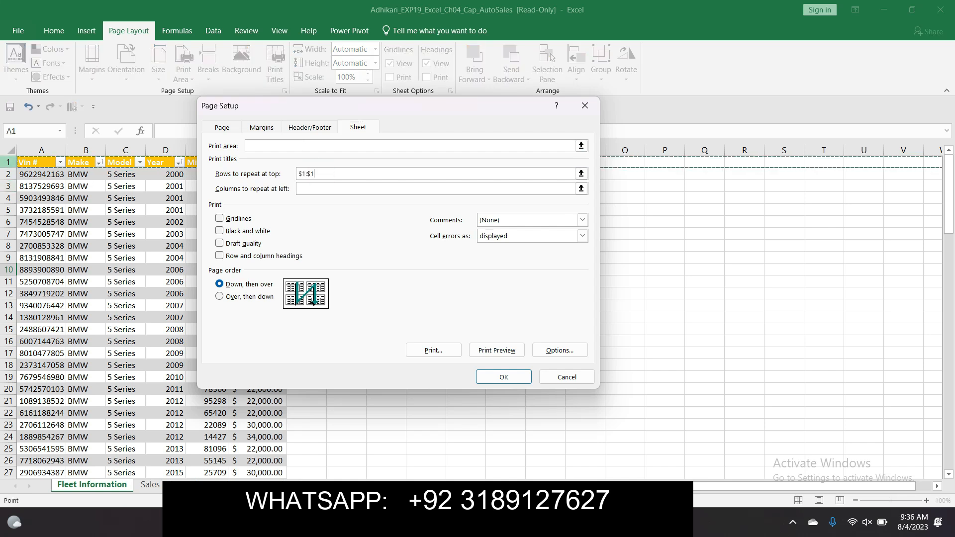
left_click(504, 377)
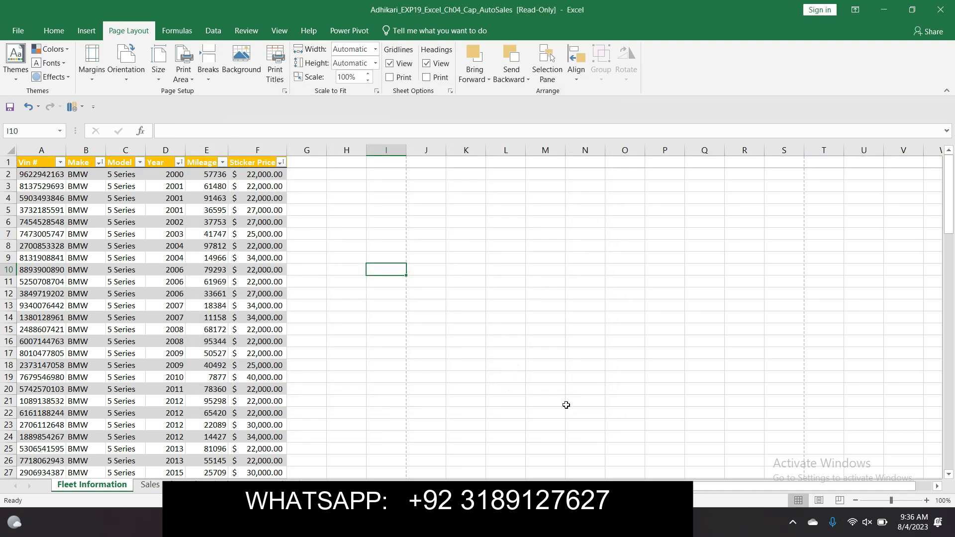
Step: Back in the Word instructions, move the yellow highlight from step 6 to step 7 and select "each vehicle make is printed on a separate page."
left_click(656, 440)
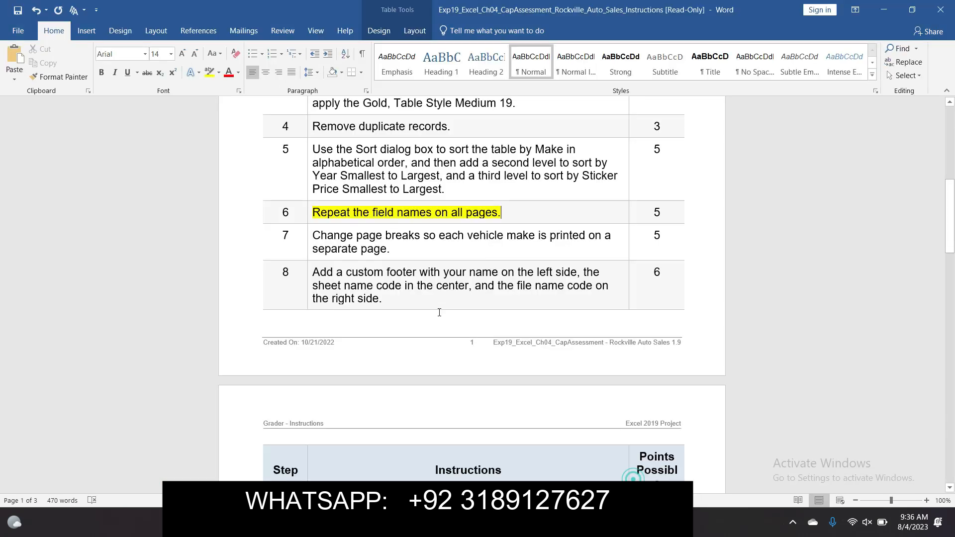
left_click(307, 213)
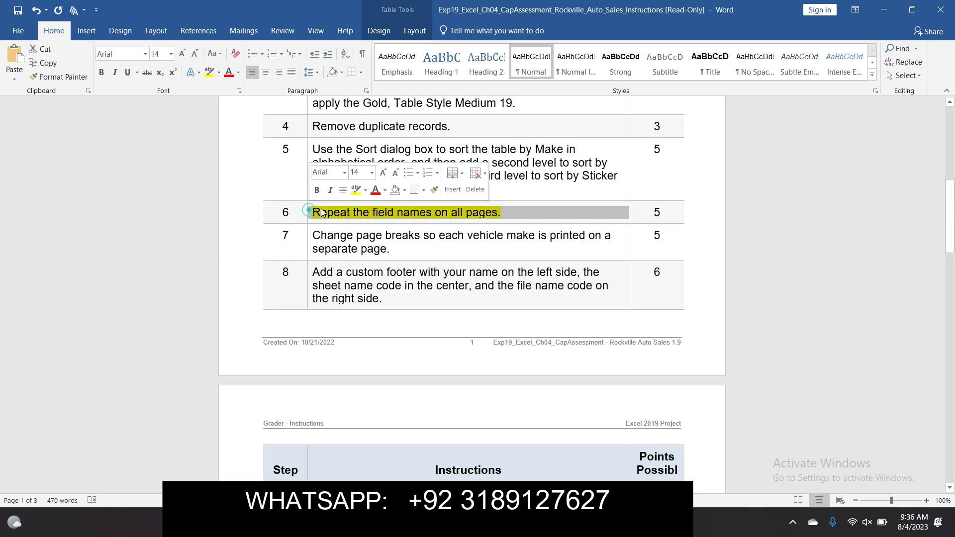
left_click(352, 192)
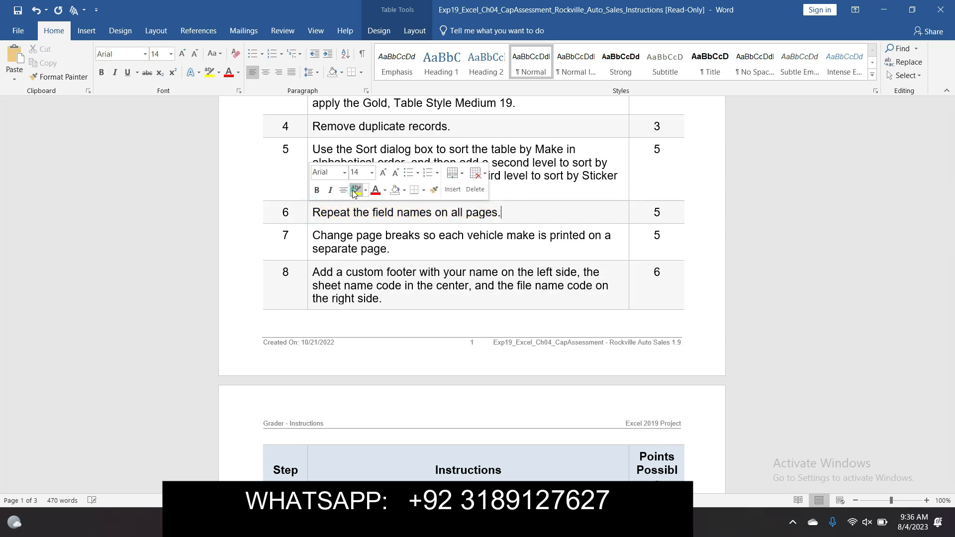
left_click(307, 238)
left_click(357, 216)
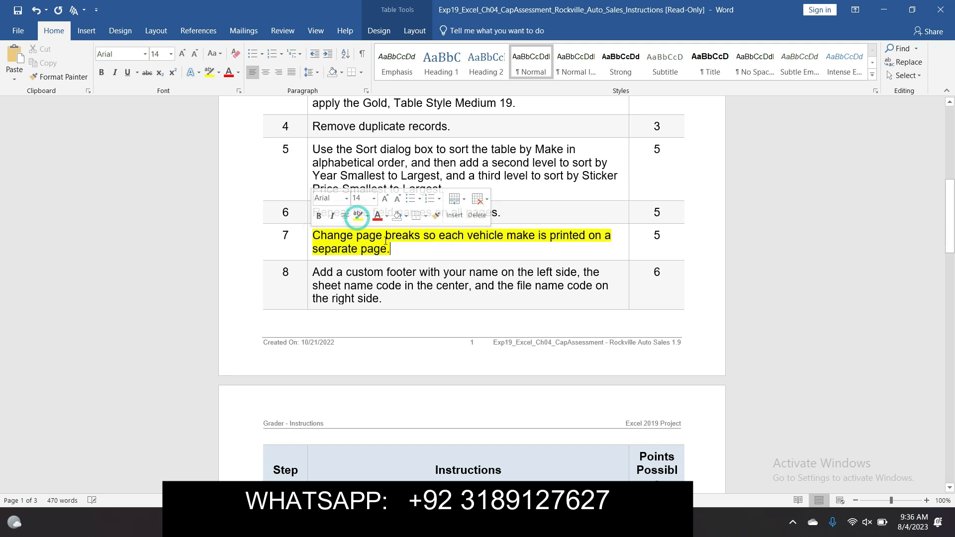
left_click(405, 248)
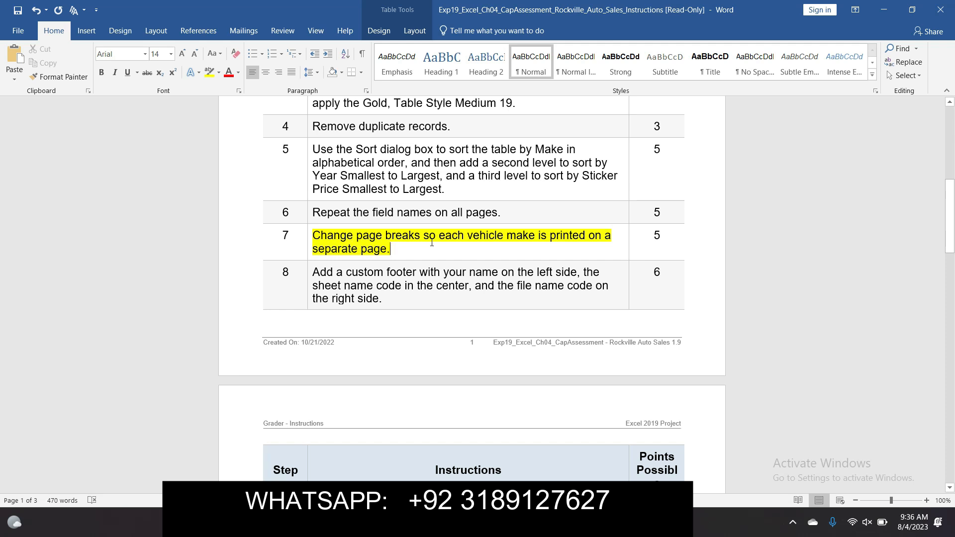
left_click_drag(440, 237, 489, 248)
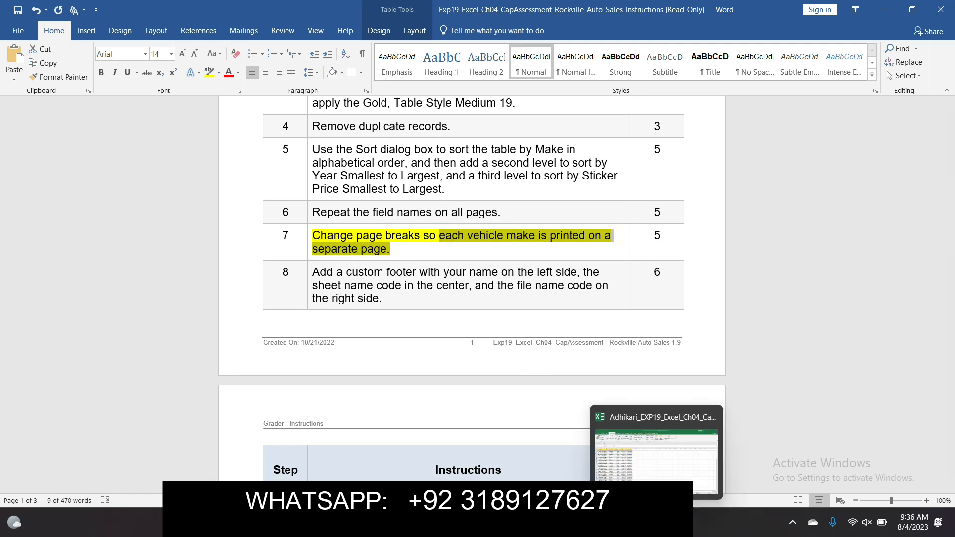
Step: Switch to the Excel workbook and insert a page break above row 34, the first Chevy record
left_click(647, 463)
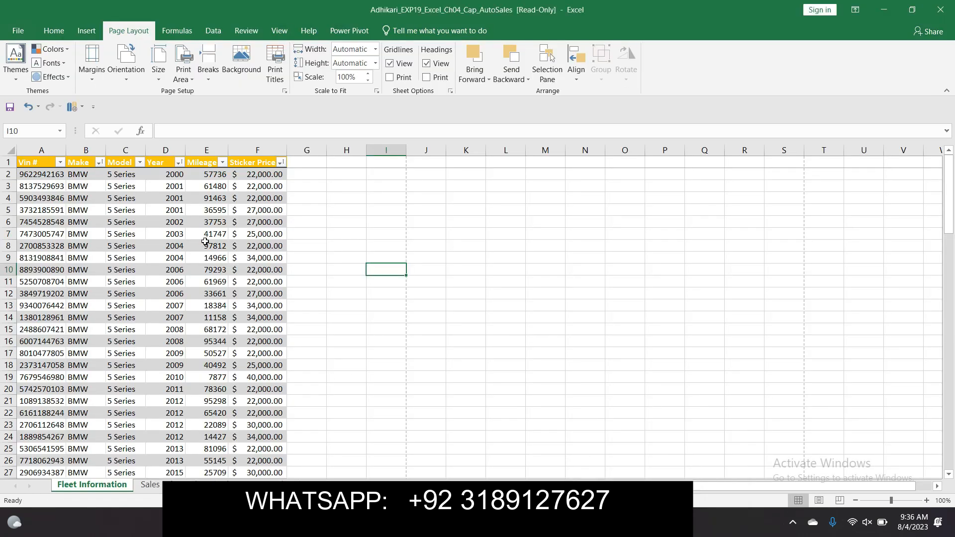
left_click_drag(949, 219, 950, 281)
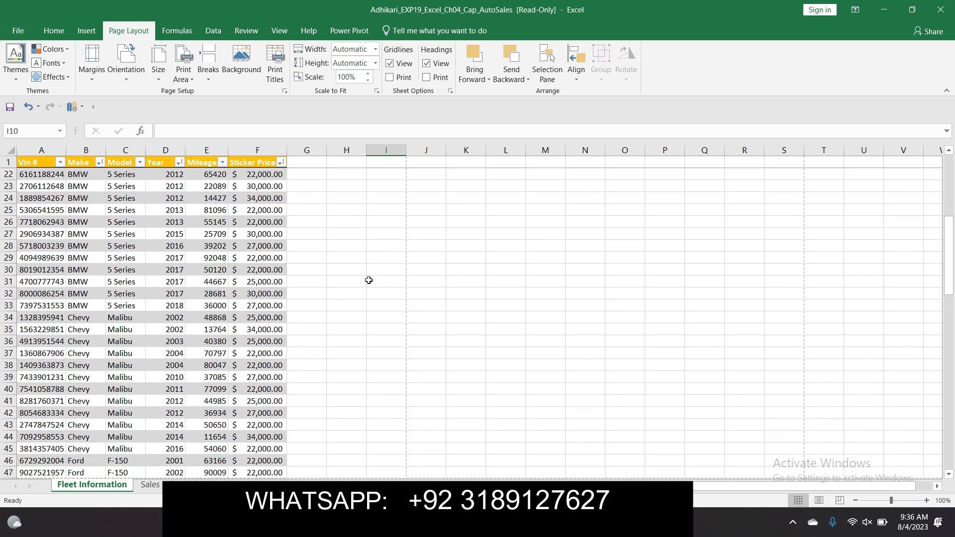
left_click(14, 319)
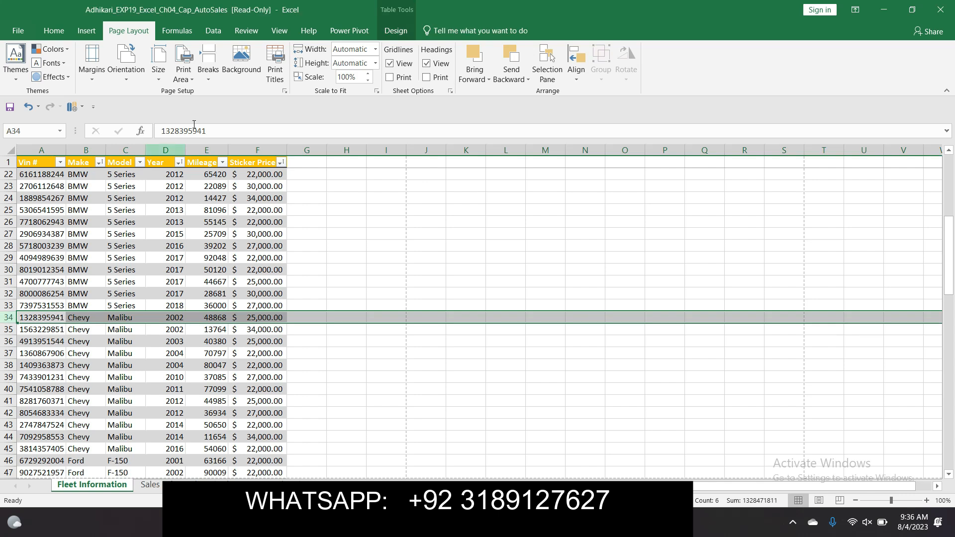
left_click(210, 81)
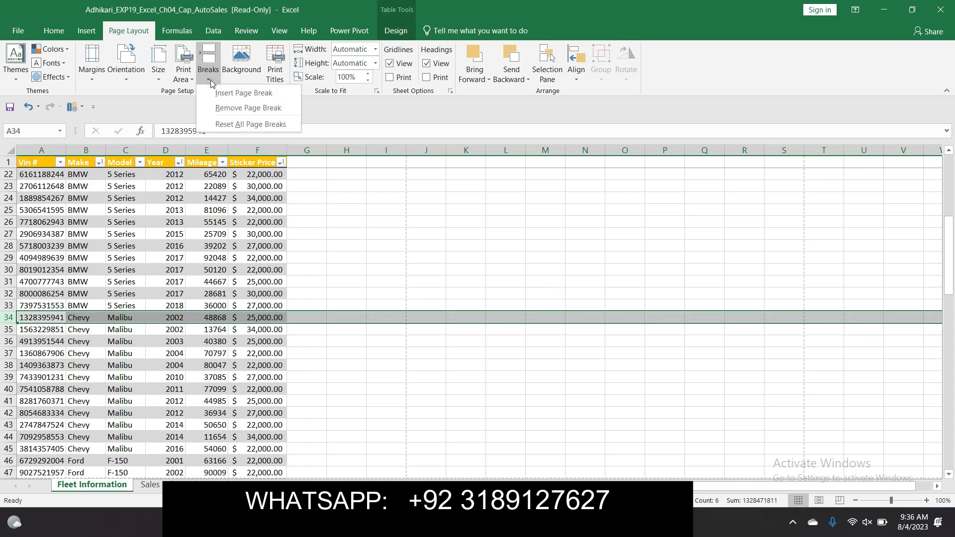
left_click(219, 93)
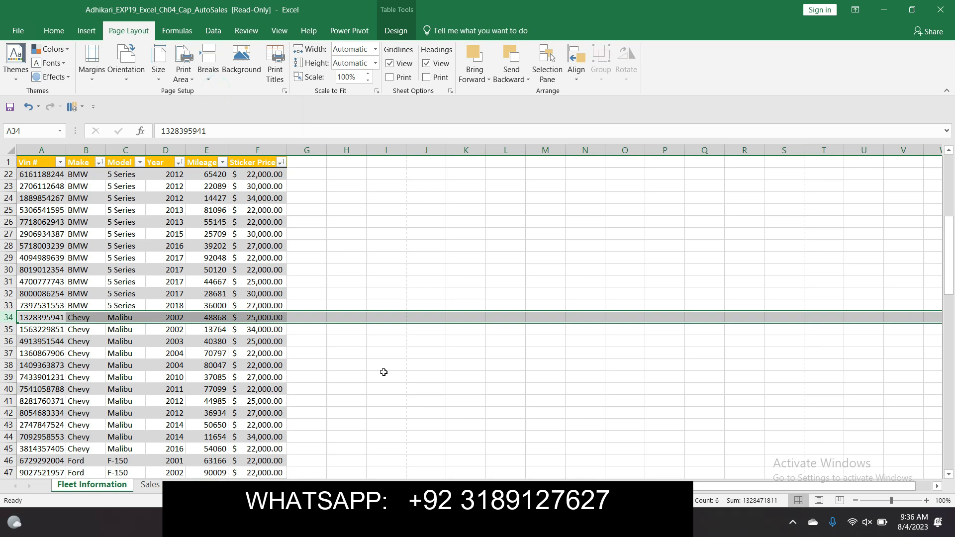
Step: Insert a page break above row 46, where the Ford records begin
left_click_drag(949, 276, 949, 321)
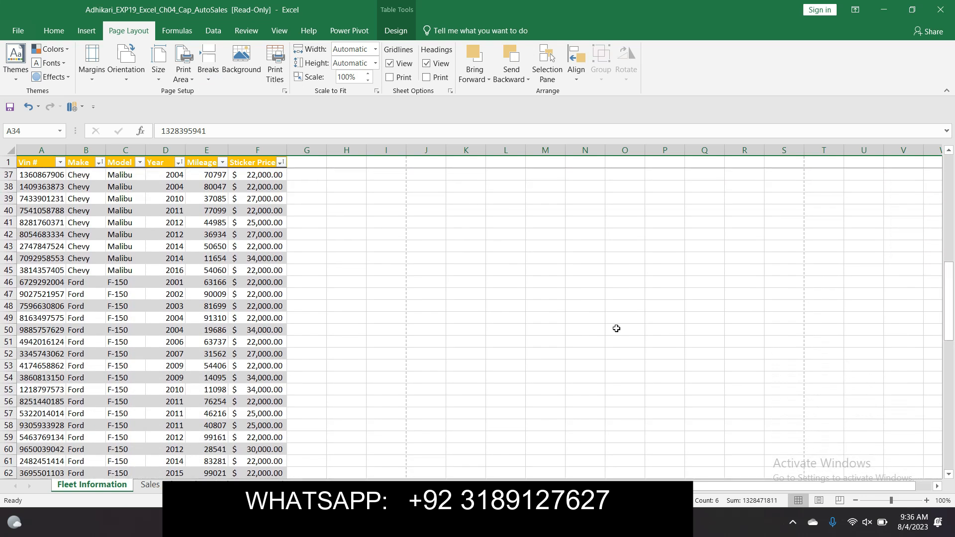
left_click(8, 282)
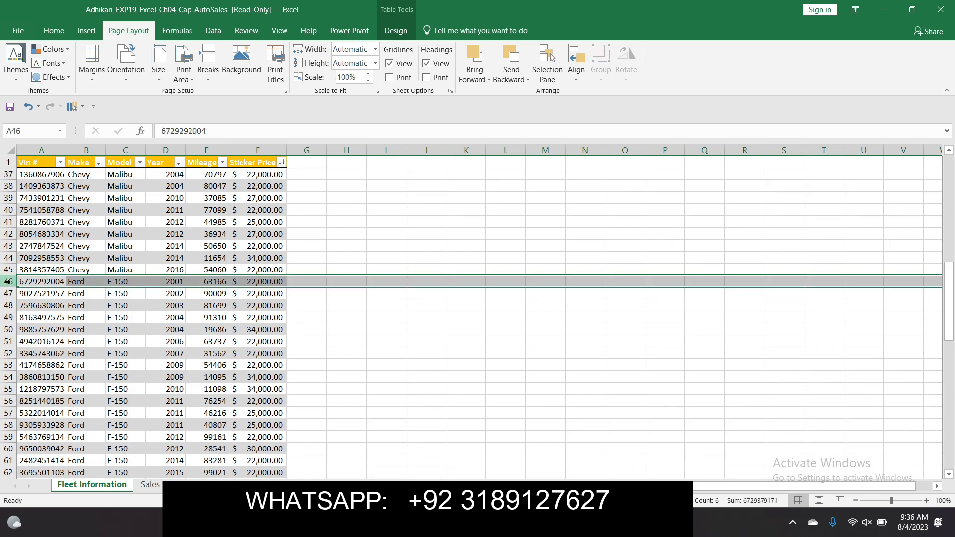
left_click(207, 65)
left_click(218, 91)
Step: Insert a page break above row 69, where the Honda records begin
left_click_drag(949, 314, 951, 358)
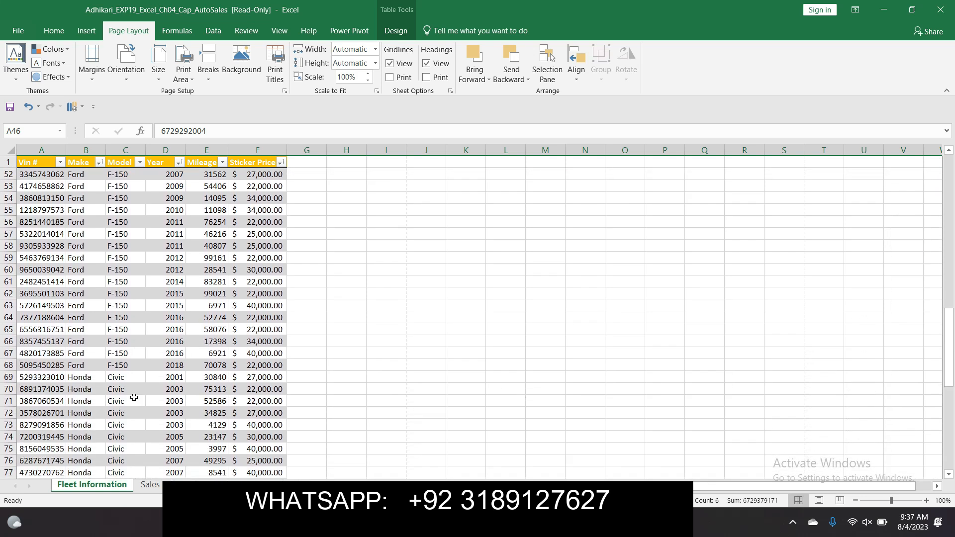
left_click(9, 377)
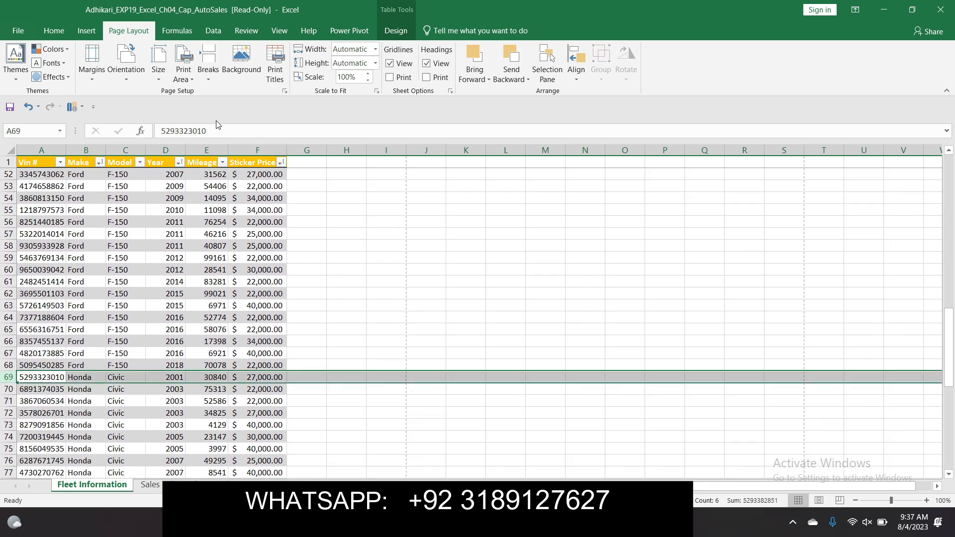
left_click(208, 67)
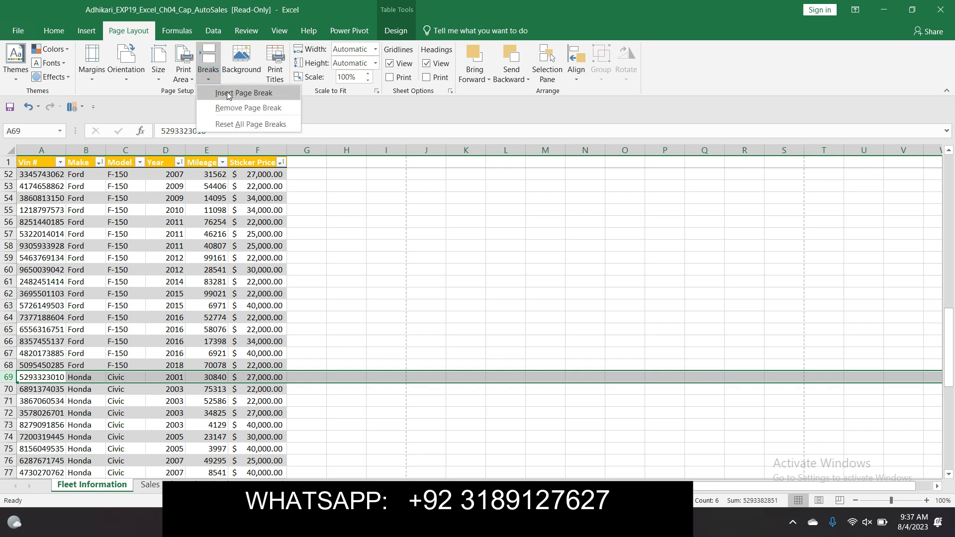
left_click(228, 93)
Step: Insert a page break above row 90, where the Toyota records begin
left_click_drag(948, 340, 952, 418)
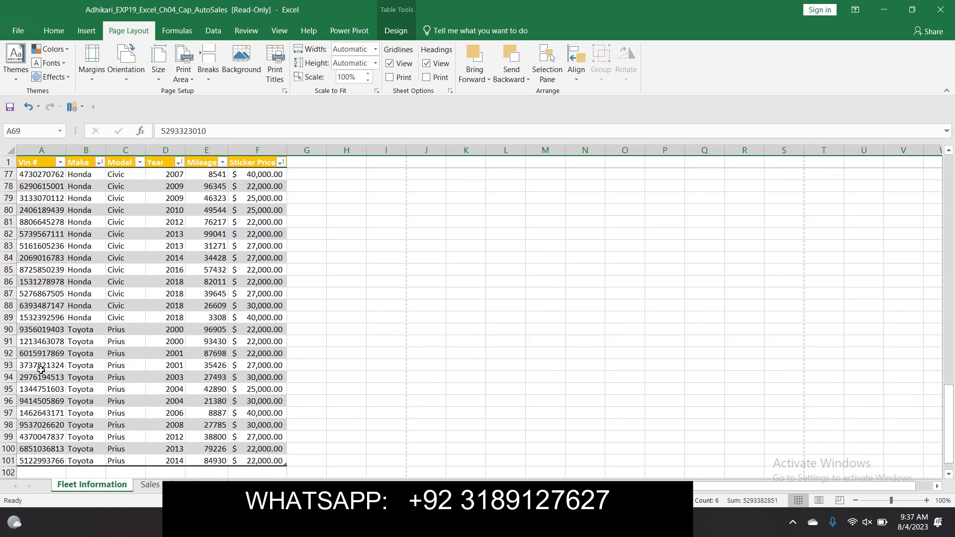
left_click(8, 329)
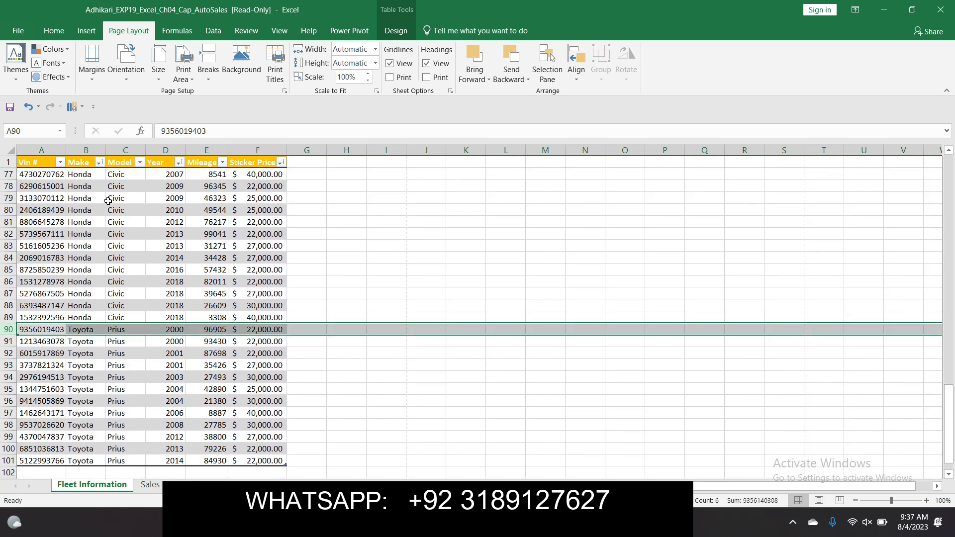
left_click(208, 74)
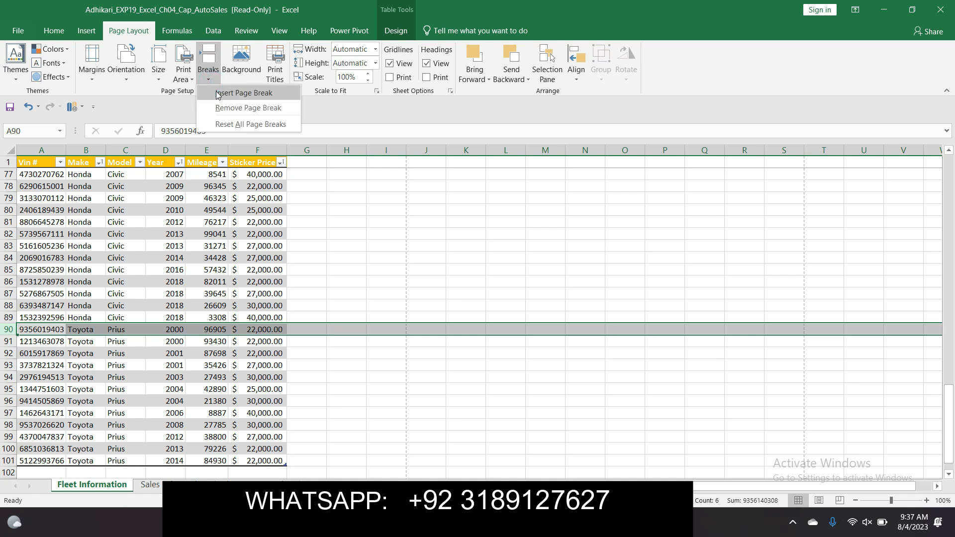
left_click(217, 93)
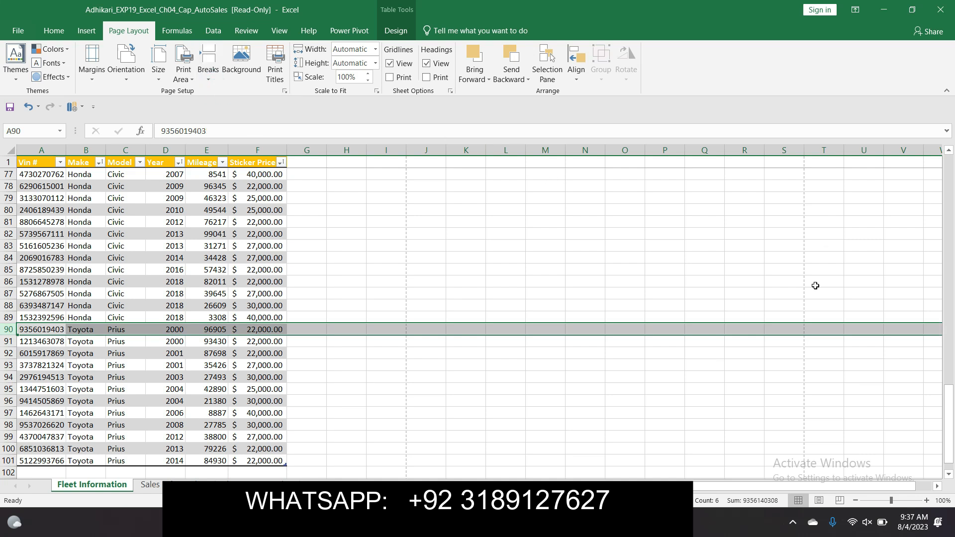
left_click_drag(949, 395, 949, 191)
left_click(20, 31)
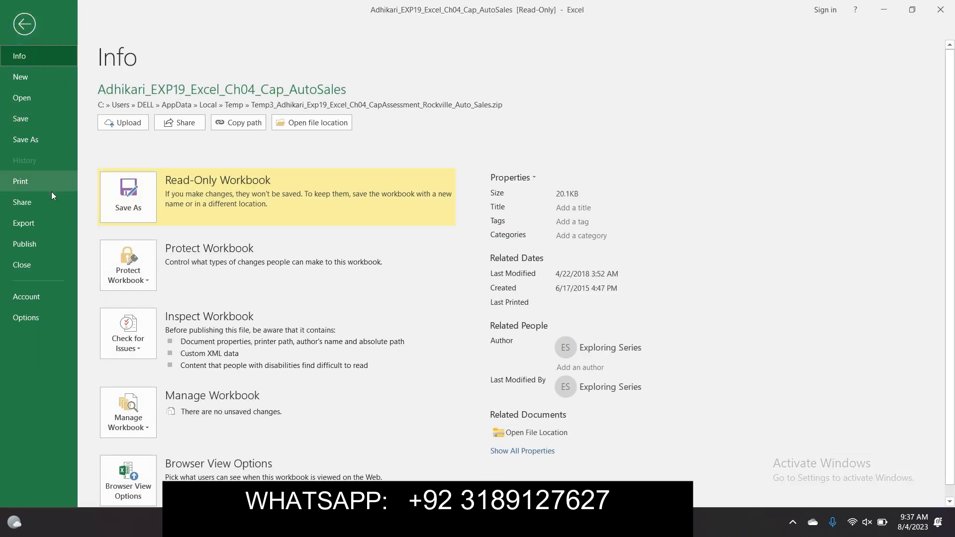
left_click(37, 320)
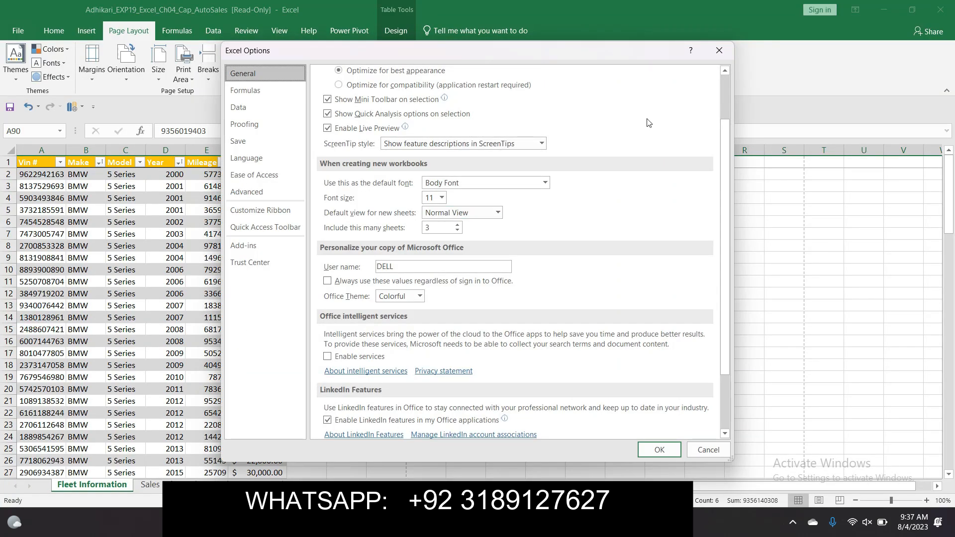
left_click(719, 51)
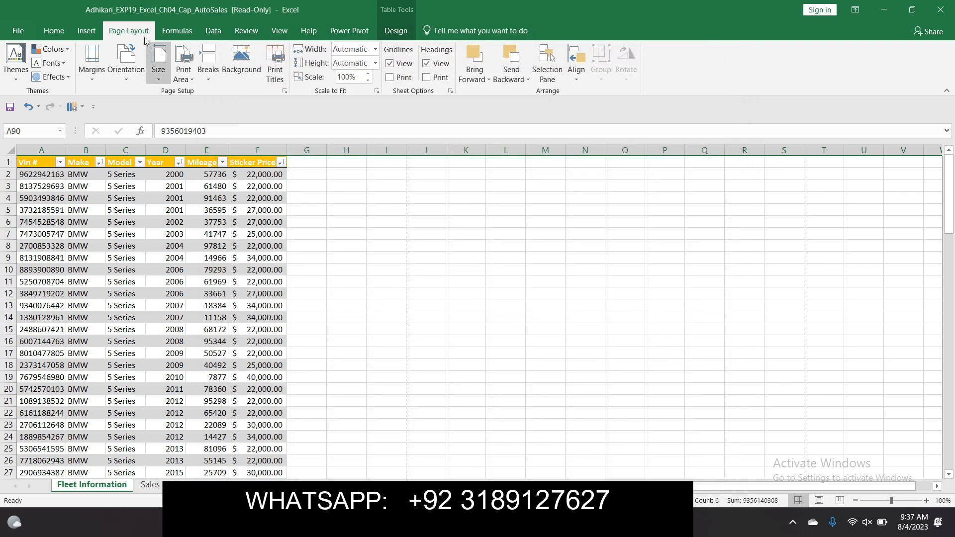
left_click(18, 29)
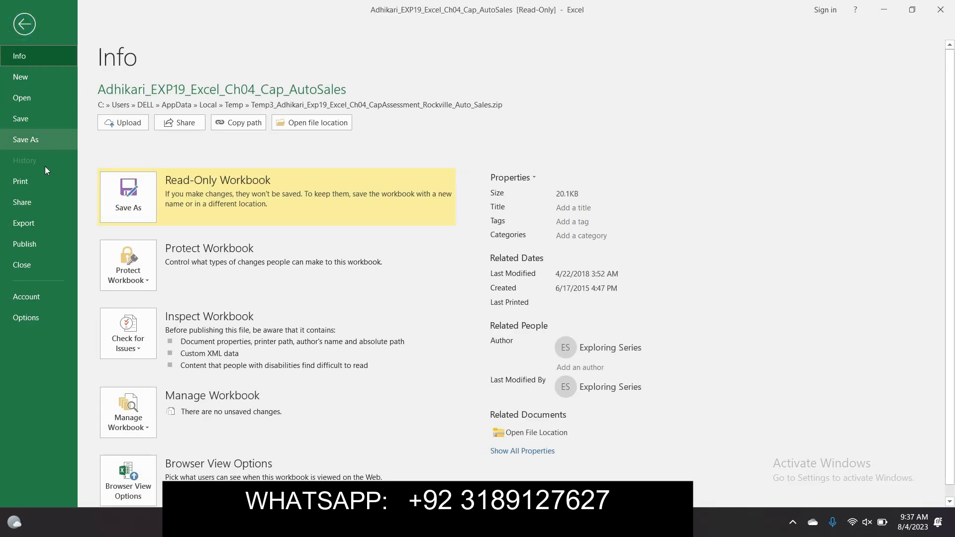
left_click(46, 318)
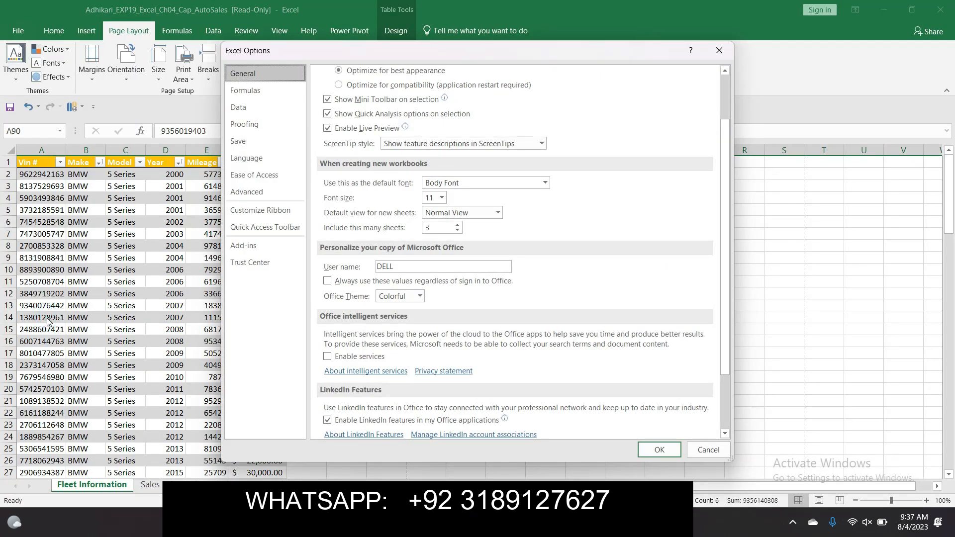
left_click(720, 50)
Step: Preview the Fleet Information printout page by page to check the per-make page breaks and repeated field names
left_click(25, 31)
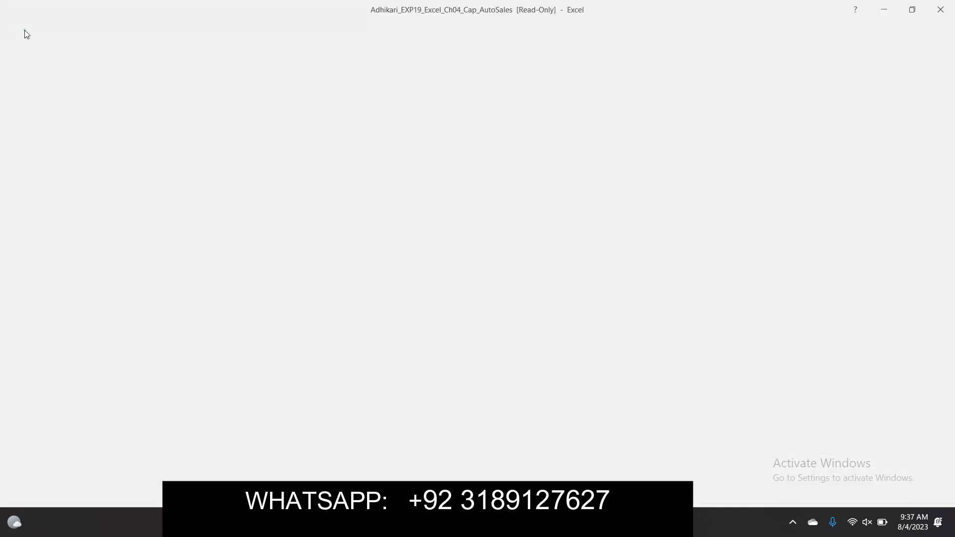
left_click(35, 184)
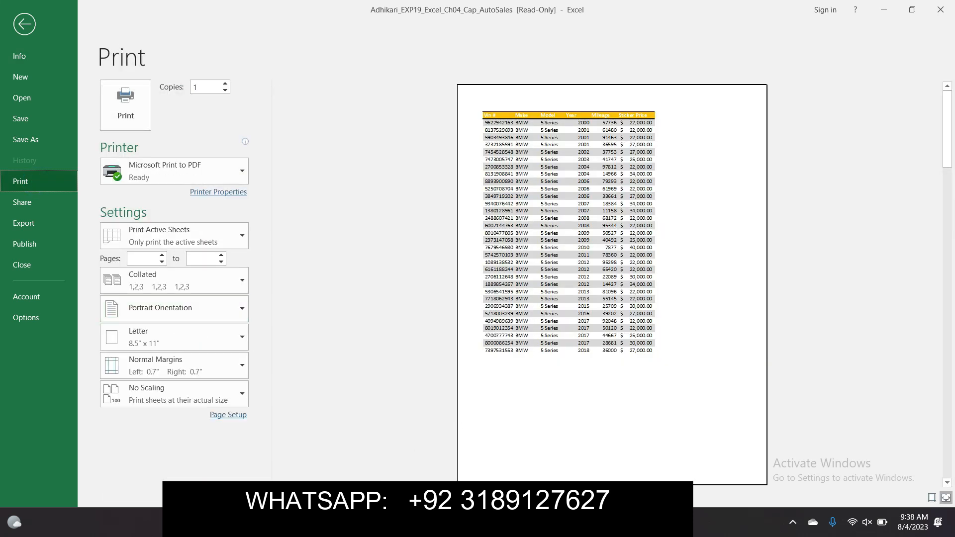
scroll(612, 283, "down", 1)
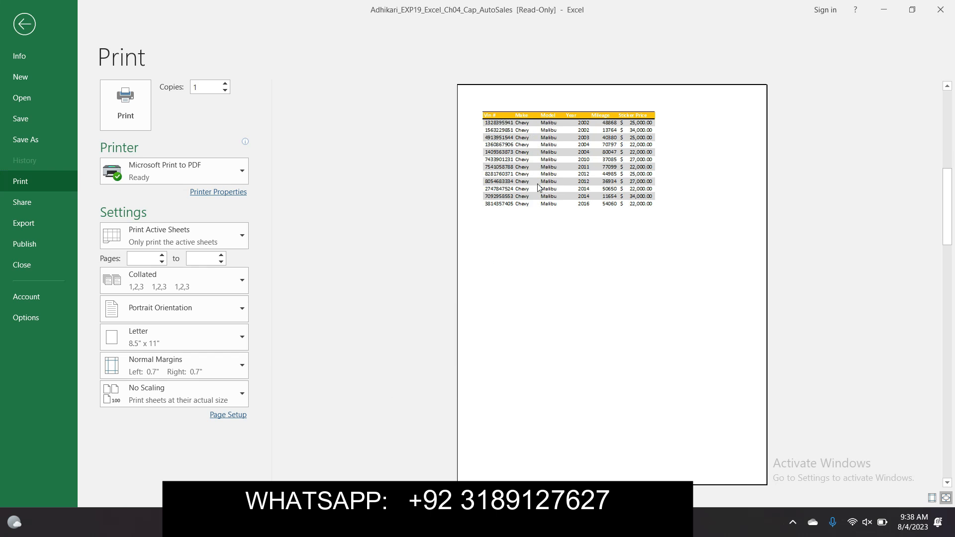
scroll(612, 284, "down", 1)
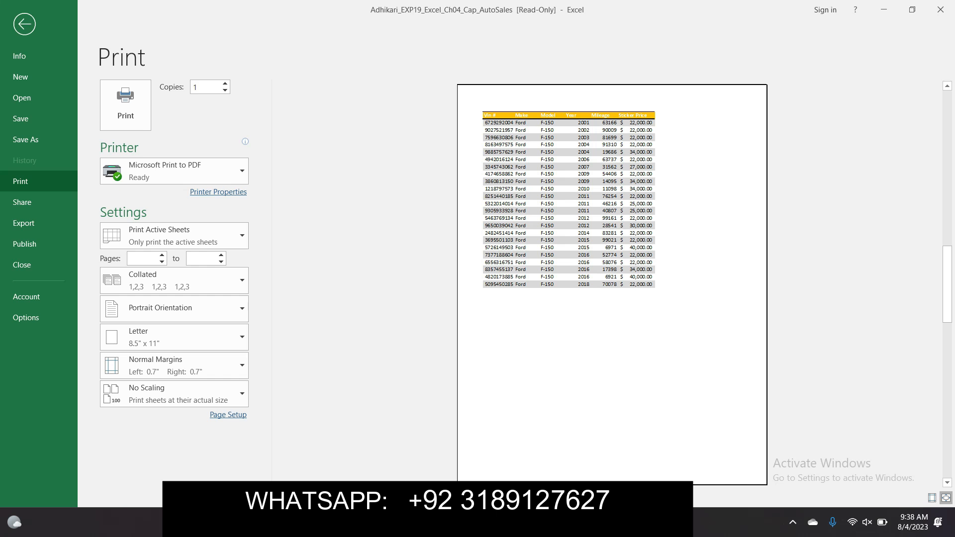
scroll(612, 283, "down", 1)
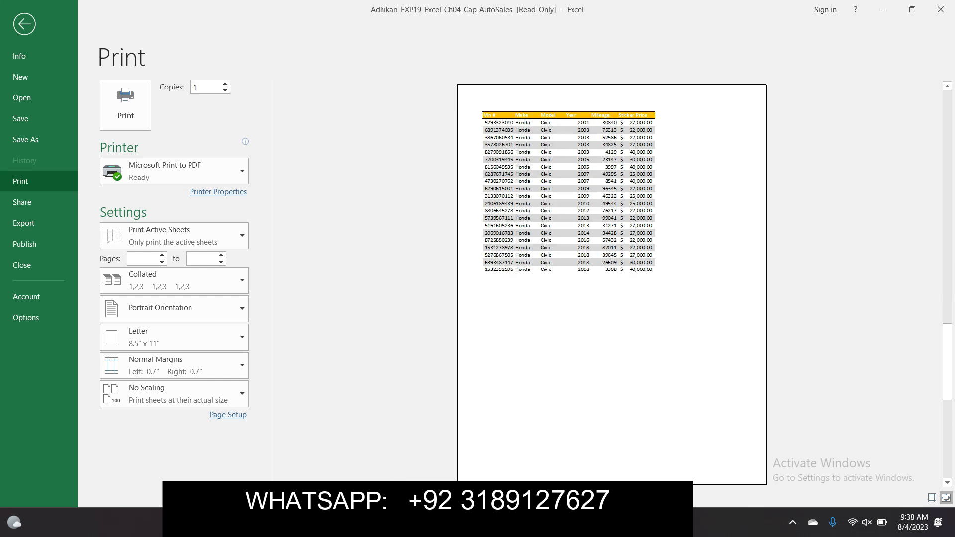
scroll(545, 153, "down", 1)
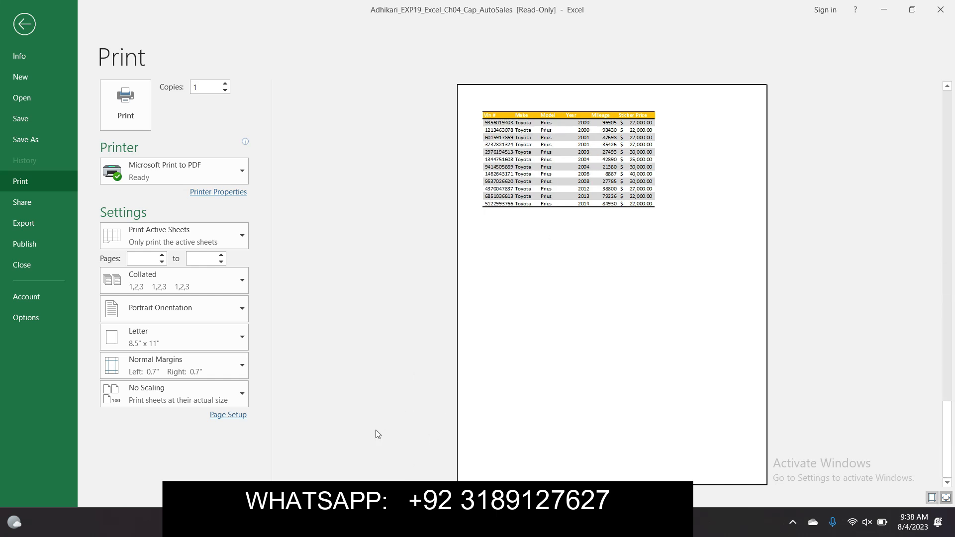
left_click(24, 24)
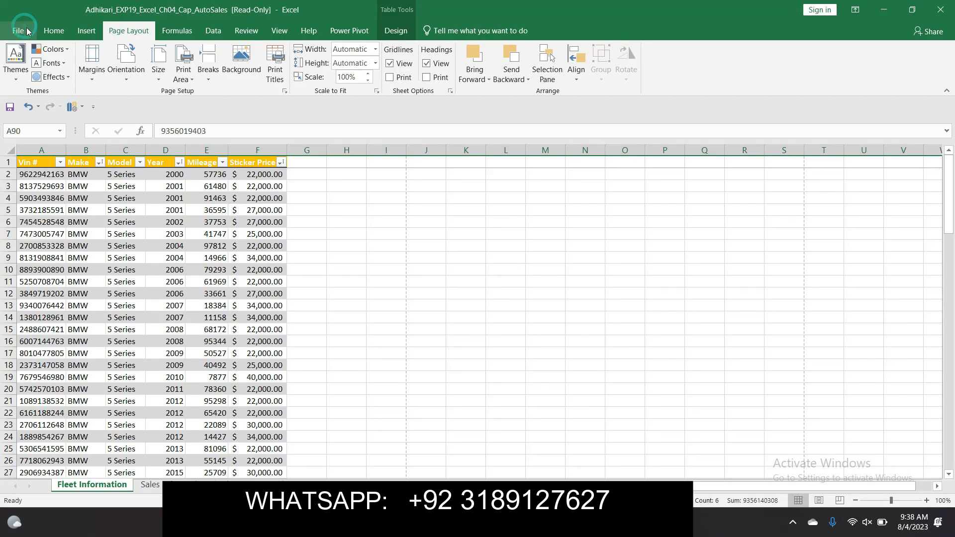
Step: Switch to the Word instructions, clear the highlight from step 7 and highlight the step 8 custom footer instruction in yellow
mouse_move(630, 522)
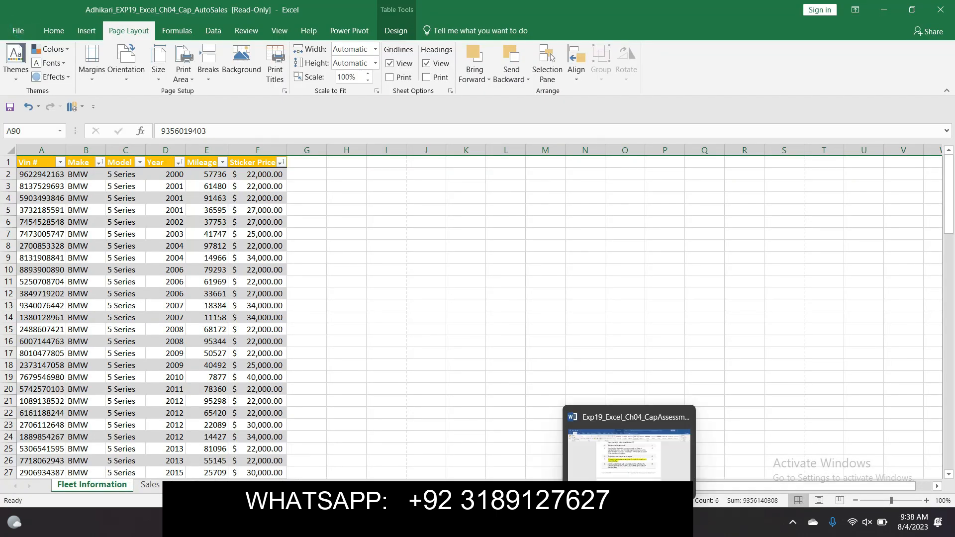
left_click(631, 459)
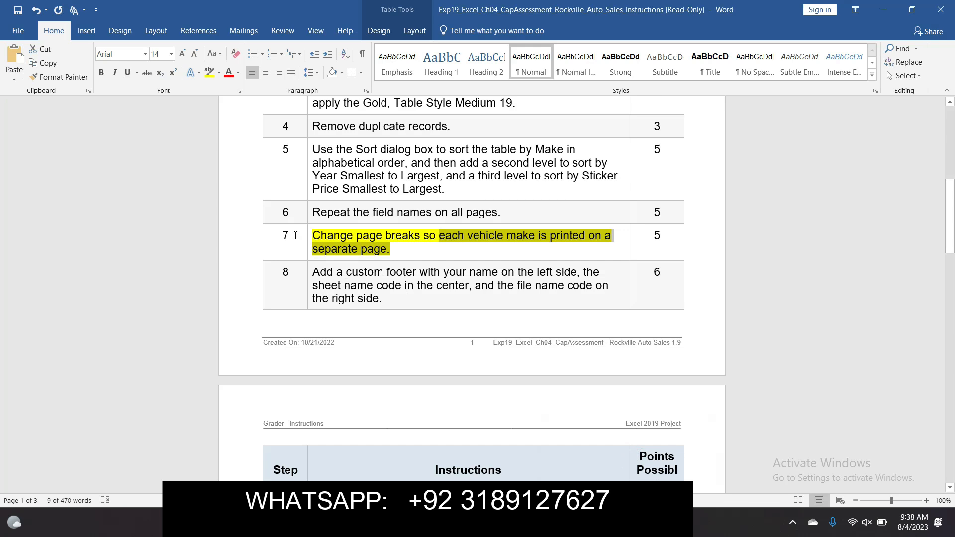
left_click_drag(309, 235, 309, 235)
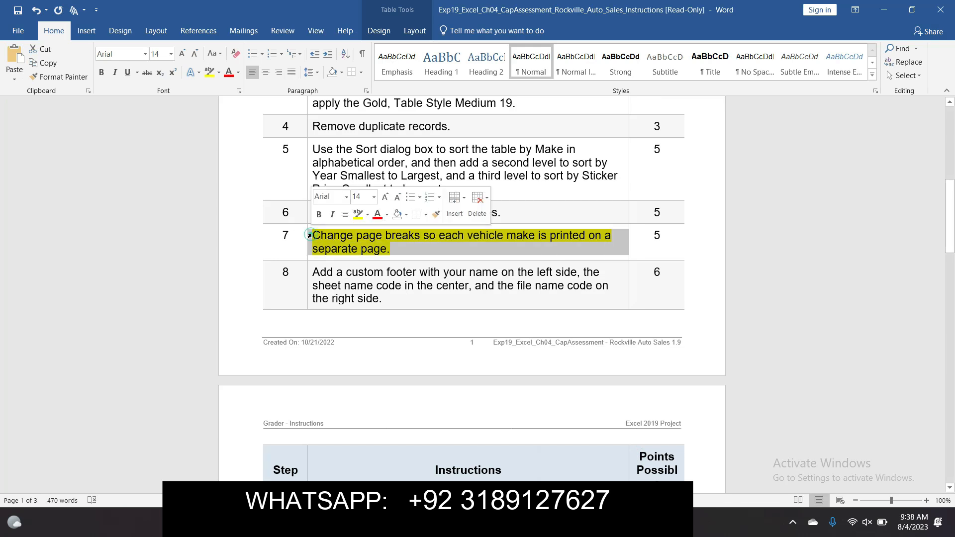
left_click(358, 213)
left_click(306, 273)
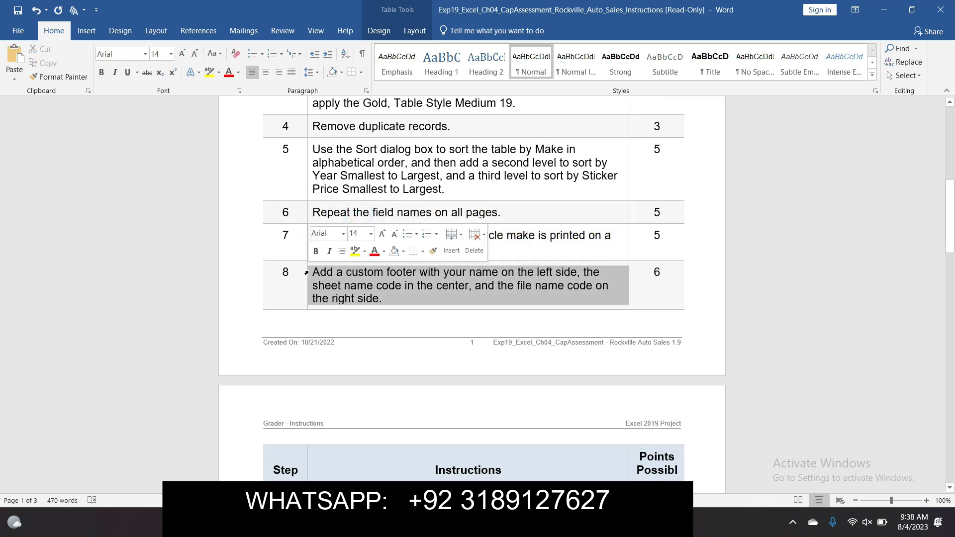
left_click(352, 252)
left_click(389, 300)
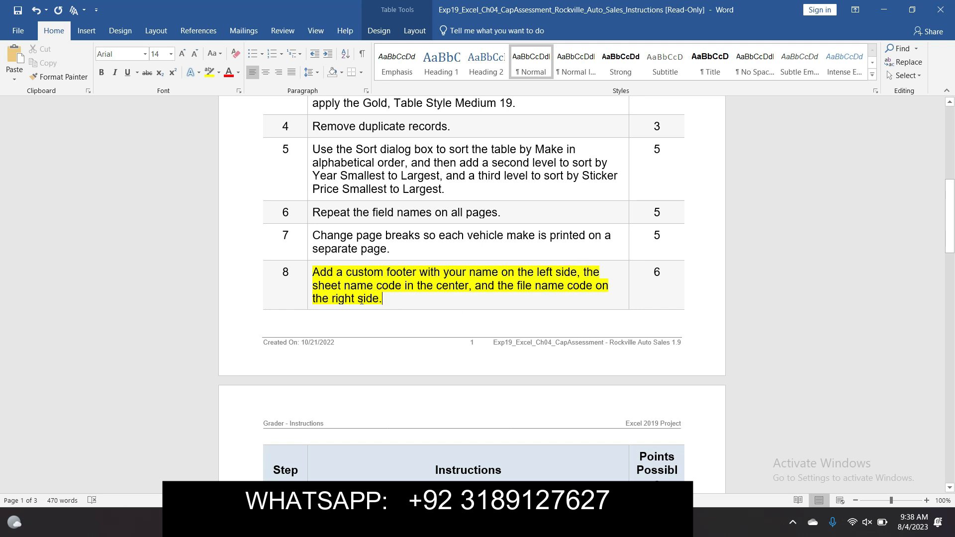
left_click_drag(358, 274, 412, 277)
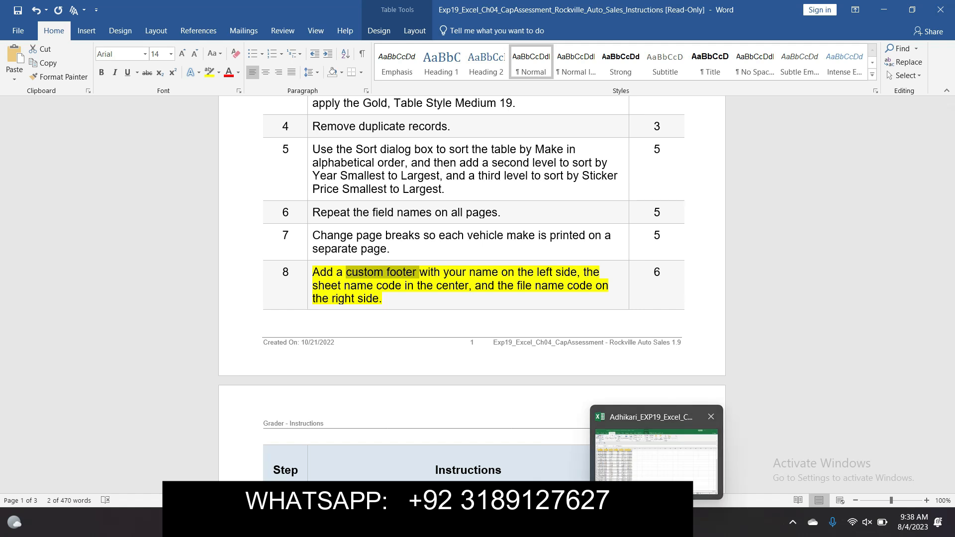
Step: Switch to the Excel workbook and open the custom footer editor in the page setup of the Fleet Information sheet
left_click(657, 523)
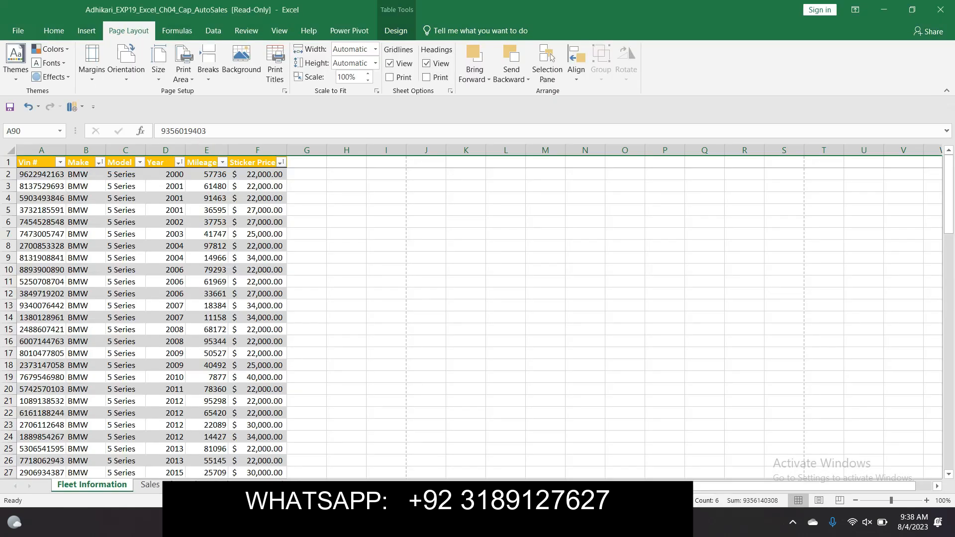
left_click(86, 31)
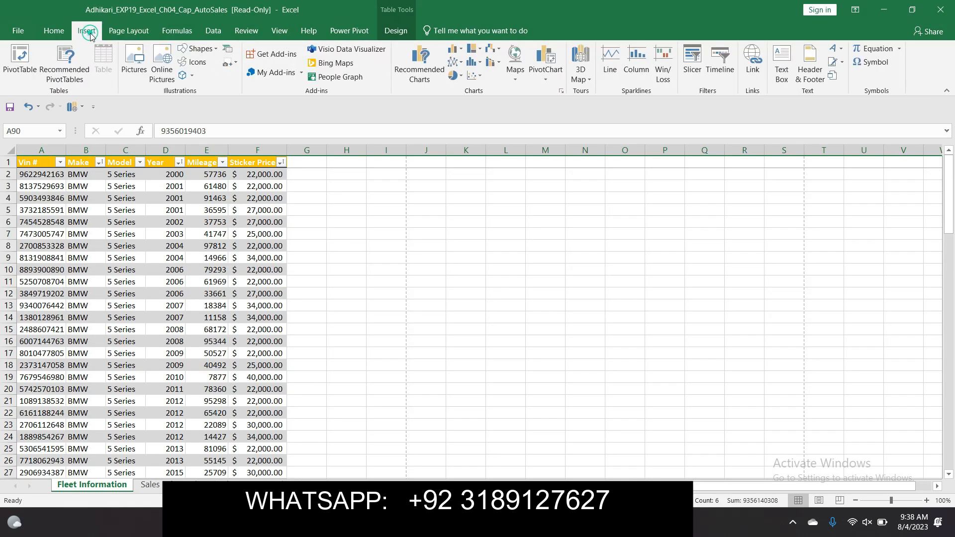
left_click(57, 33)
left_click(117, 32)
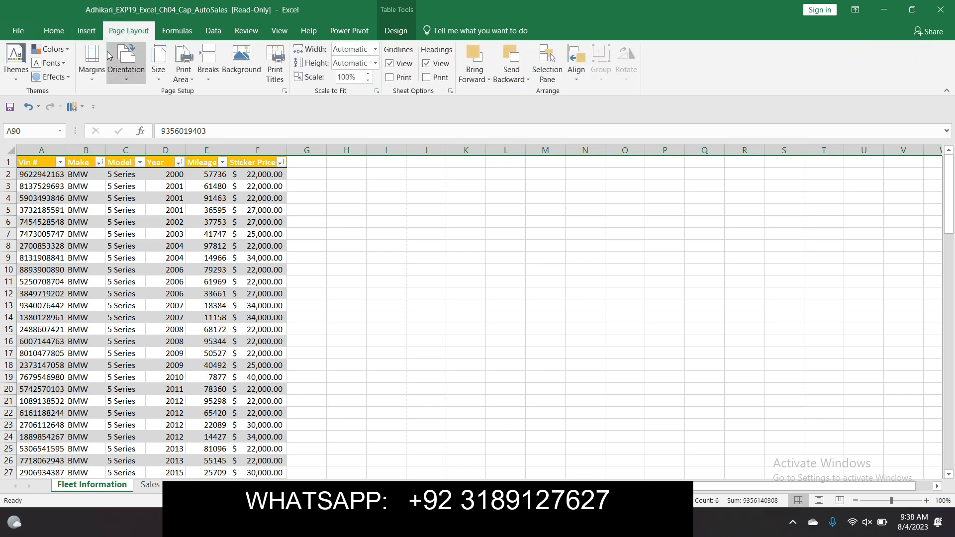
left_click(93, 75)
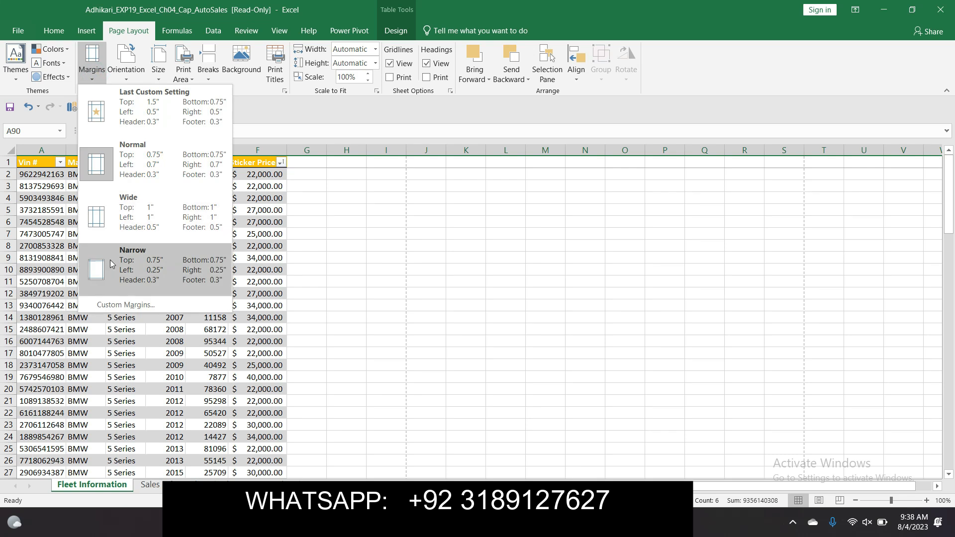
left_click(112, 305)
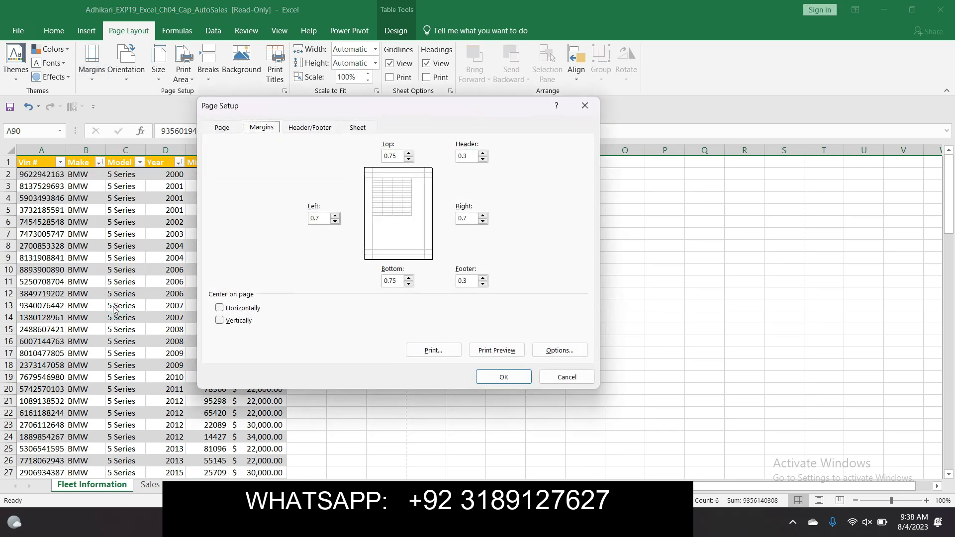
left_click(313, 129)
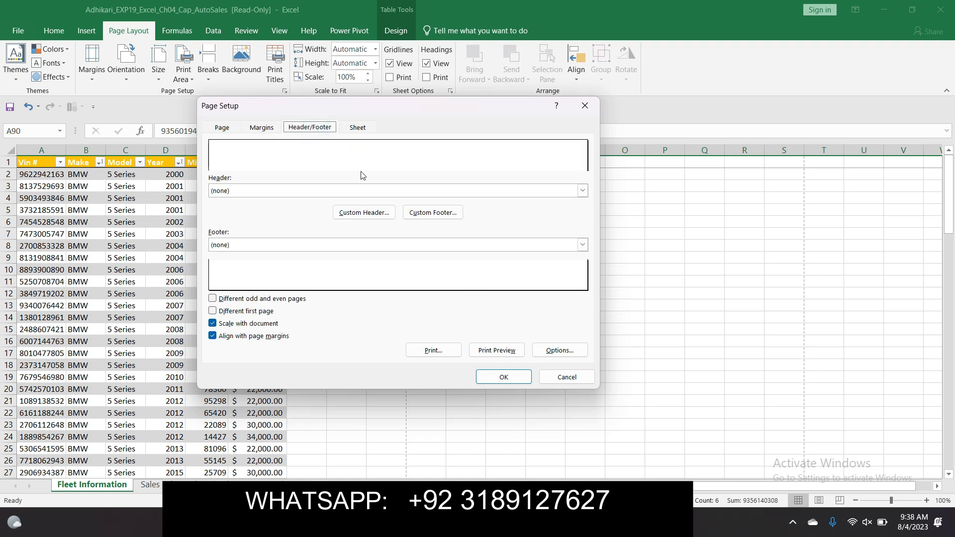
left_click(433, 213)
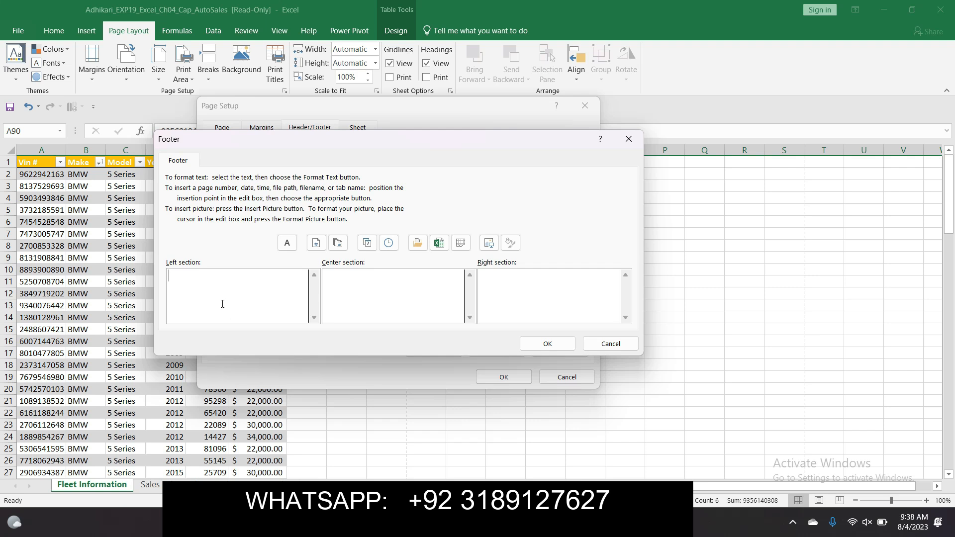
Step: Set the footer to "Name" in the left section, the sheet name code in the center and the file name code in the right, and apply it
type("Name")
left_click(358, 288)
left_click(469, 244)
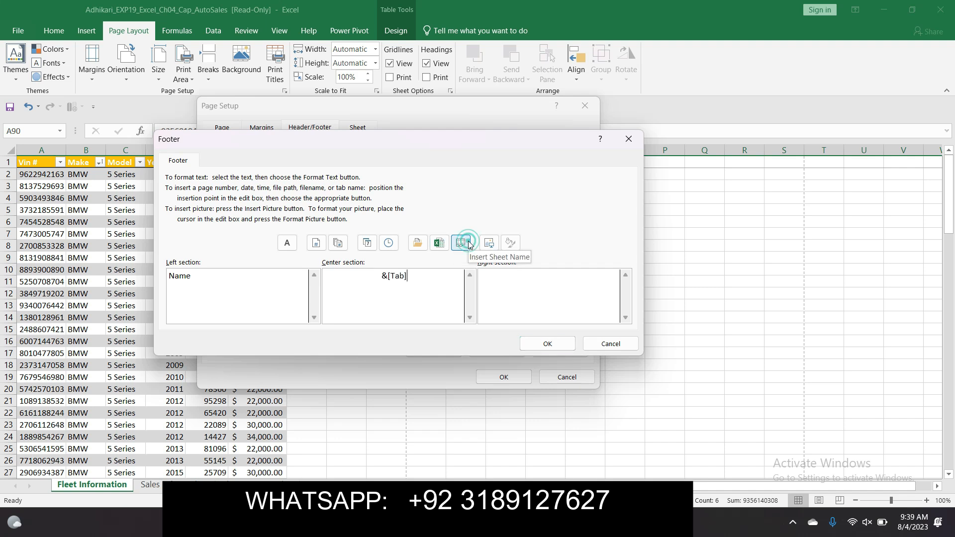
left_click(492, 282)
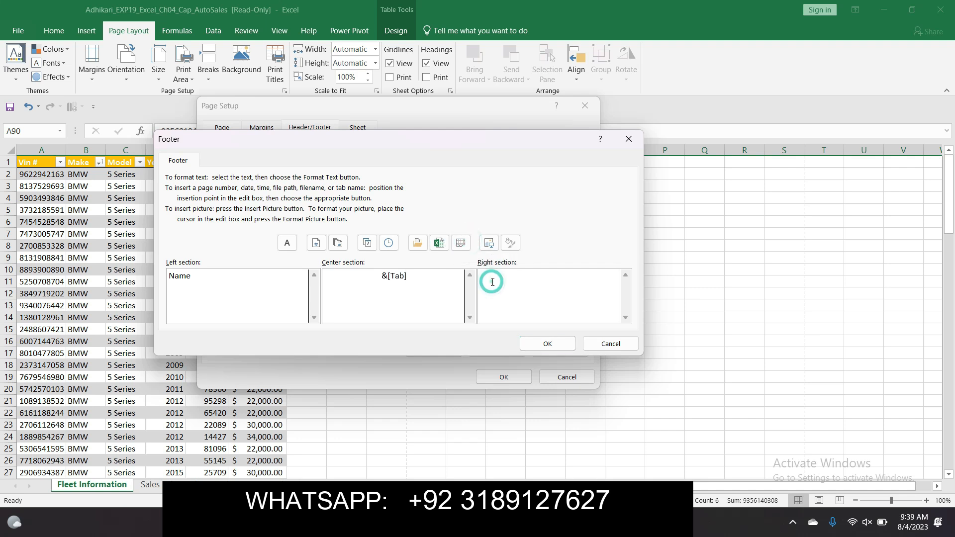
left_click(433, 244)
left_click(545, 344)
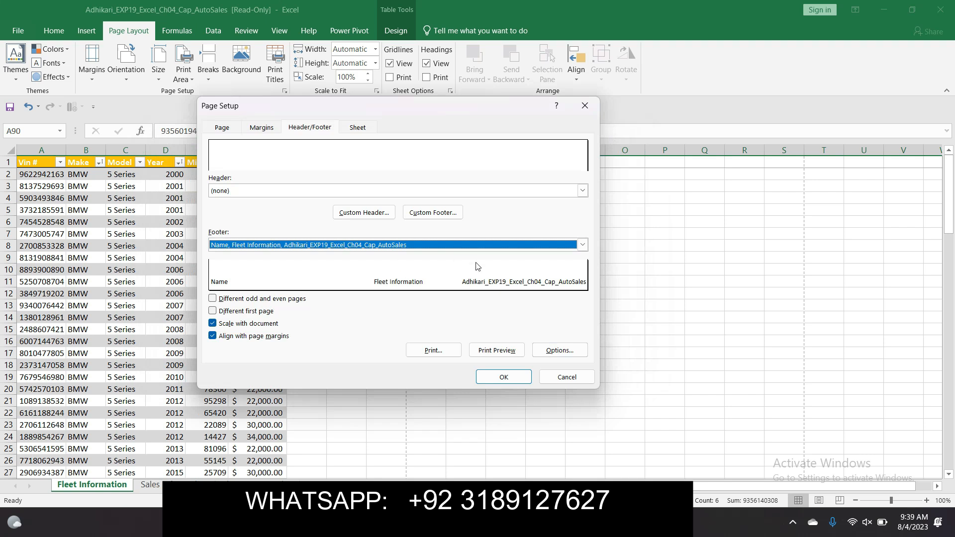
left_click(504, 380)
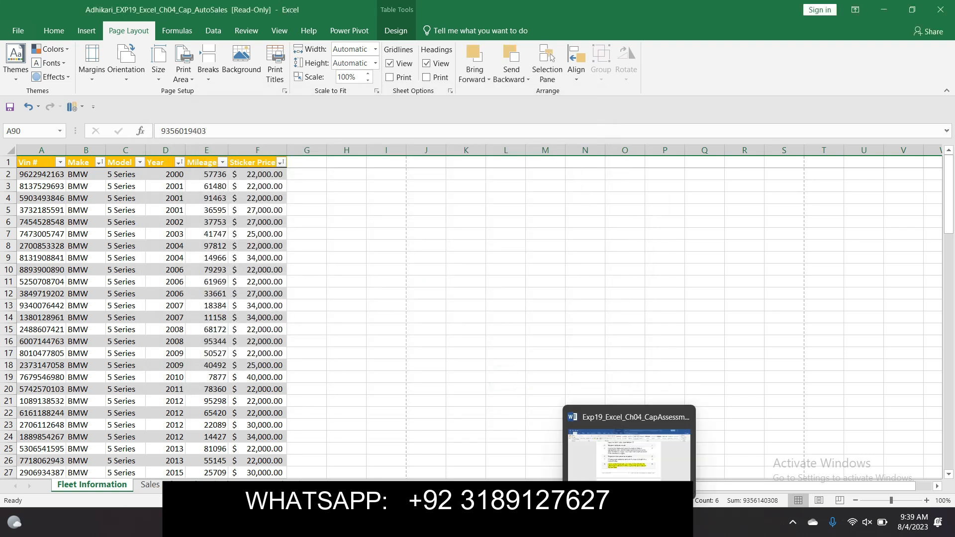
Step: Switch to the Word instructions, clear the highlight from step 8 and highlight step 9 about the Sales Information worksheet in yellow
left_click(620, 458)
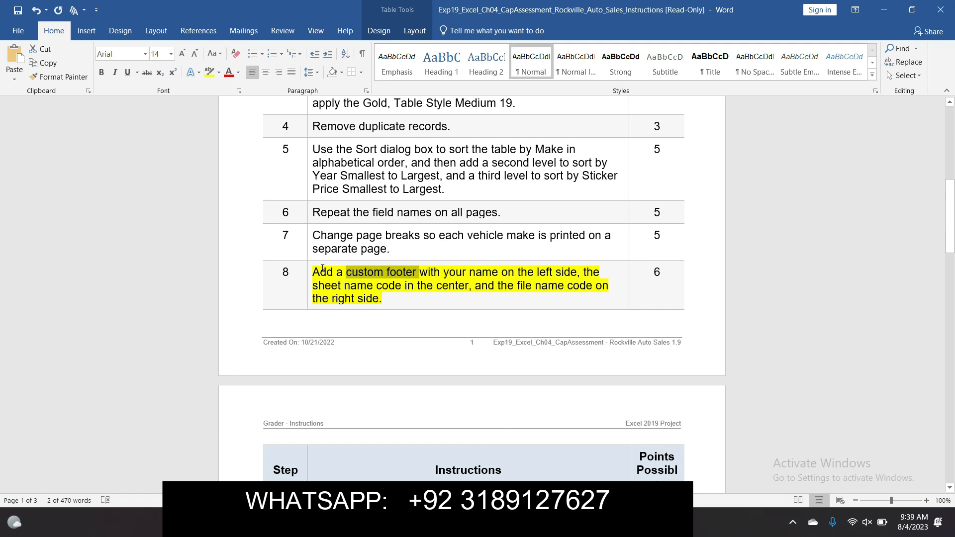
left_click(308, 276)
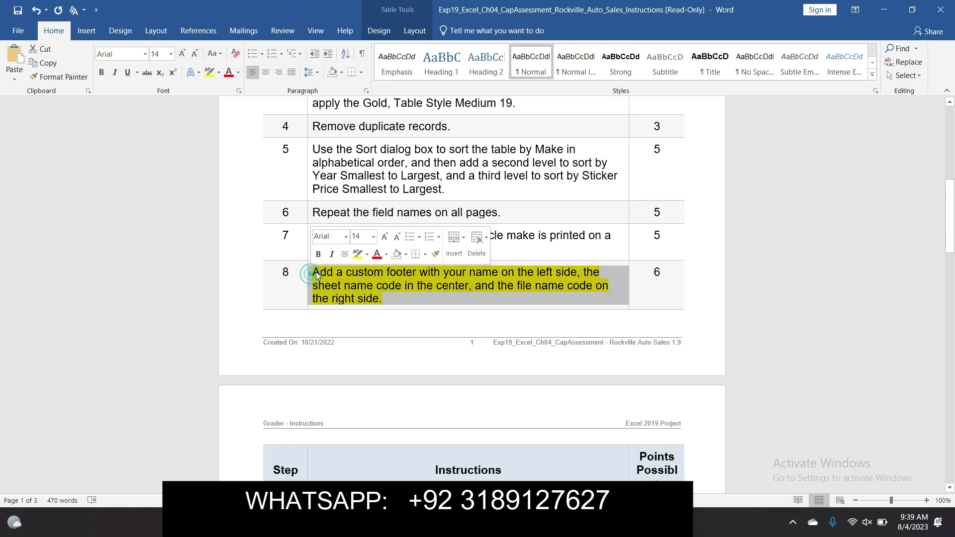
left_click(358, 255)
left_click_drag(950, 214, 952, 281)
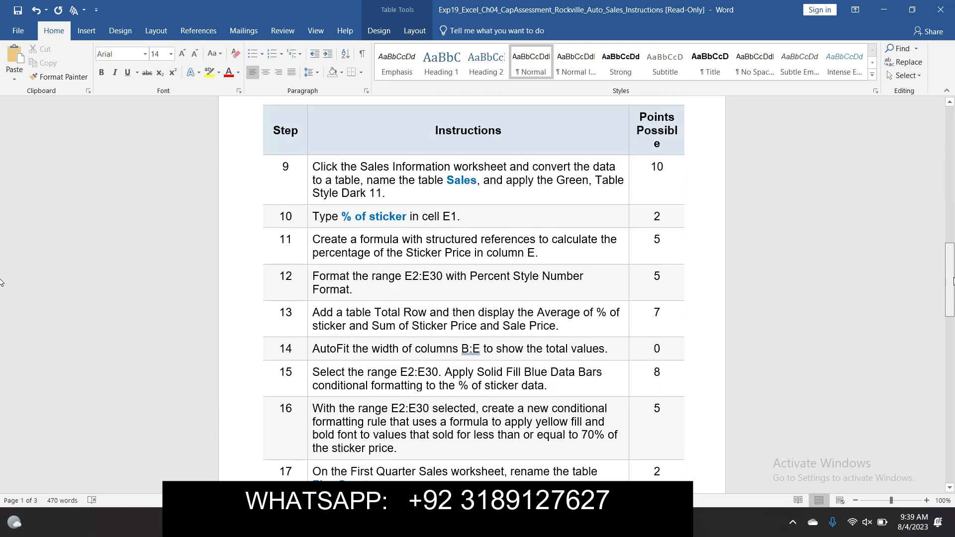
left_click(309, 167)
left_click(352, 148)
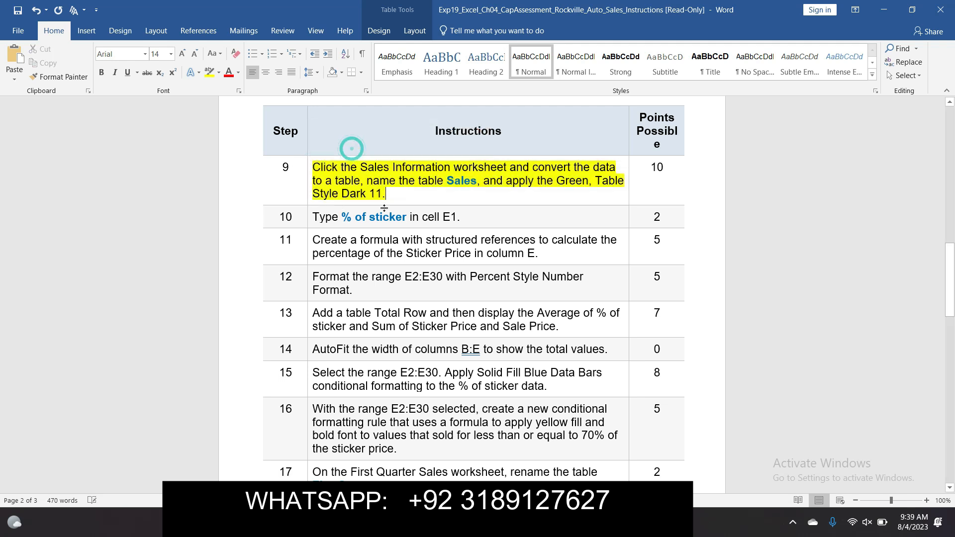
left_click(394, 199)
left_click_drag(363, 167, 508, 167)
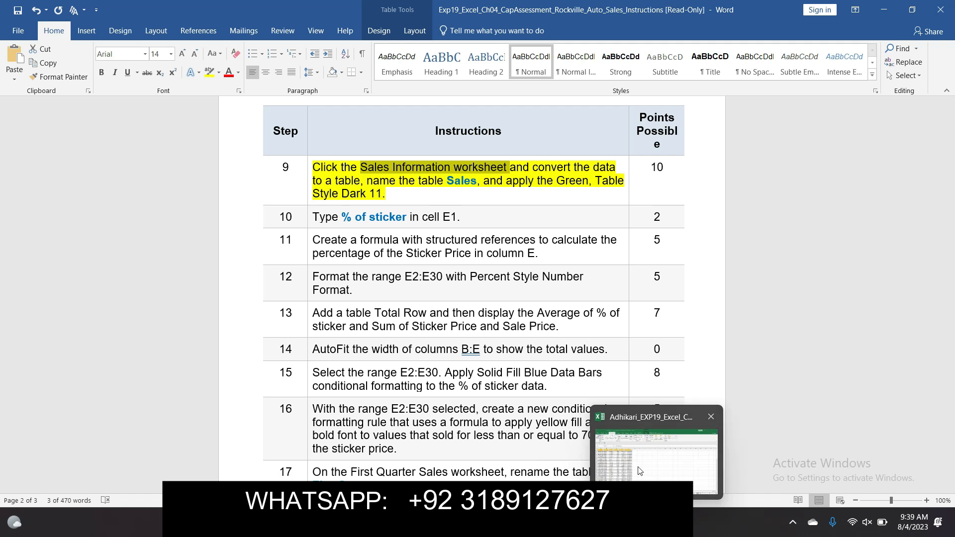
Step: Display the Sales Information sheet in the Excel workbook, and return to the Word instructions to select step 9's phrase "convert the data to a table"
left_click(638, 466)
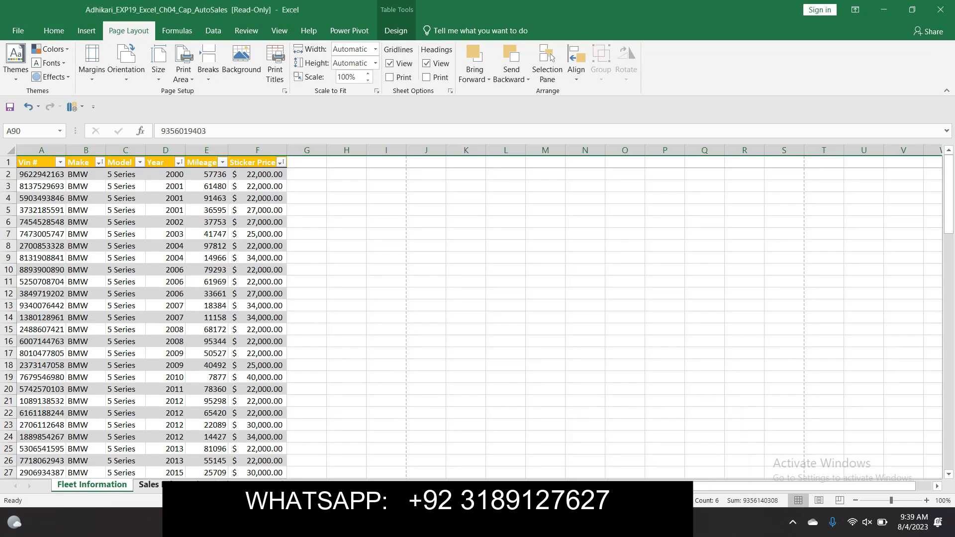
left_click(148, 484)
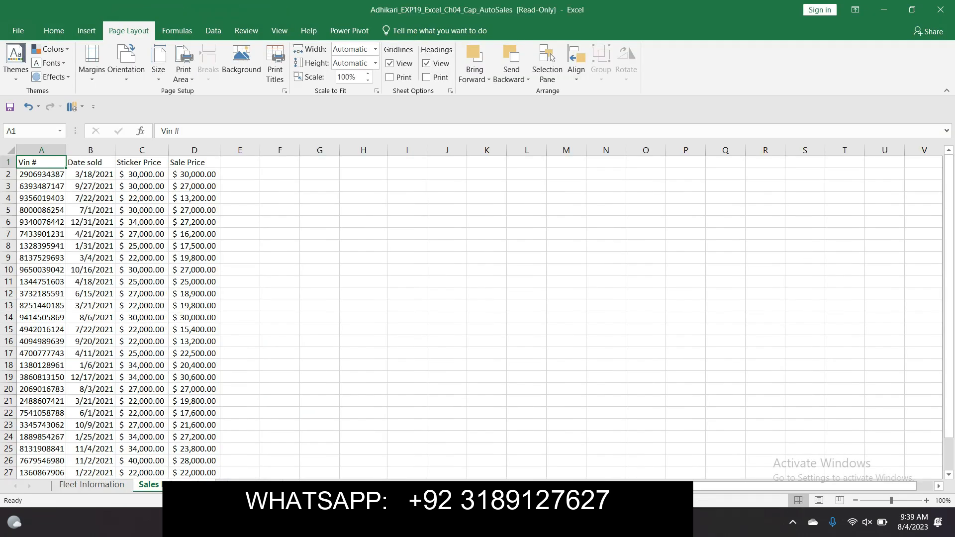
mouse_move(630, 522)
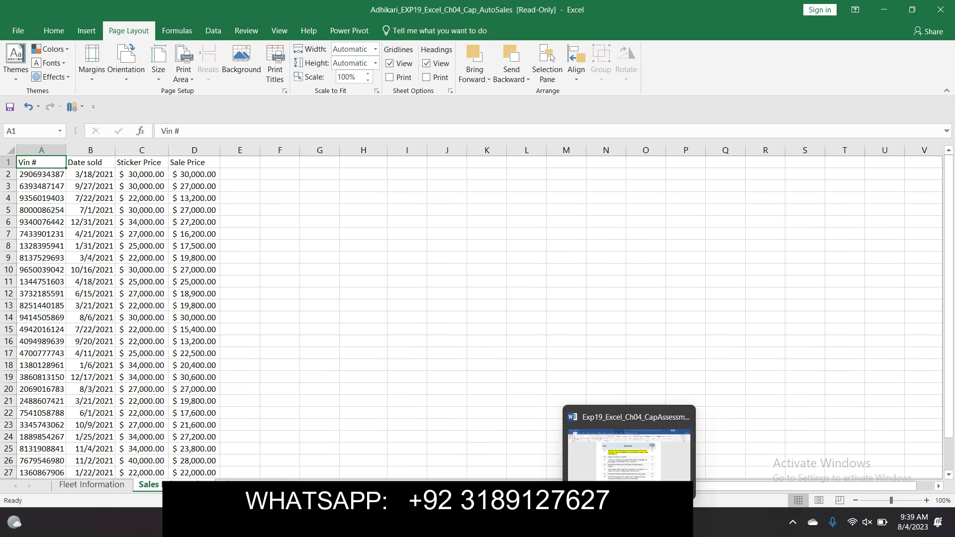
left_click(631, 475)
left_click_drag(534, 167, 365, 183)
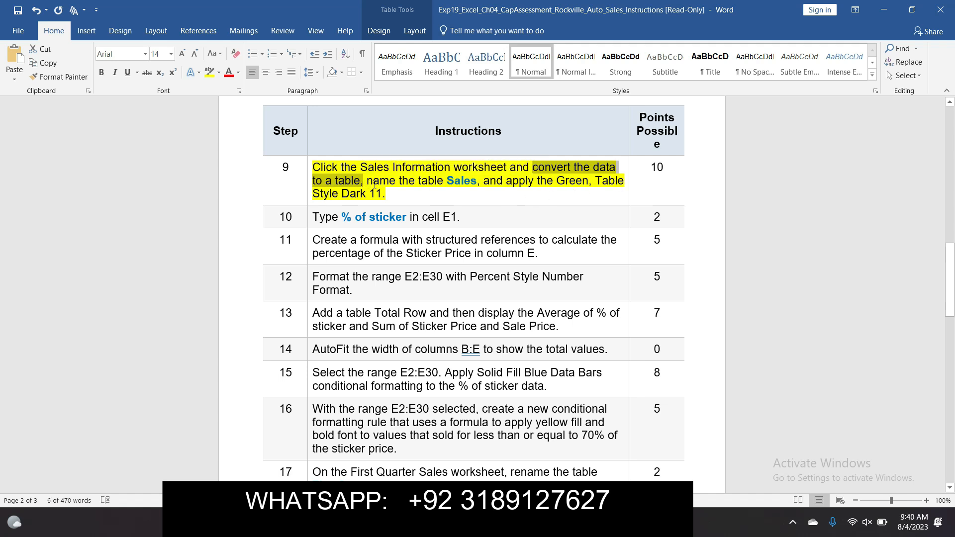
Step: Select the table name in step 9 of the instructions, switch to Excel and convert Sales Information range A1:D30 to a table with headers
left_click_drag(448, 181, 475, 181)
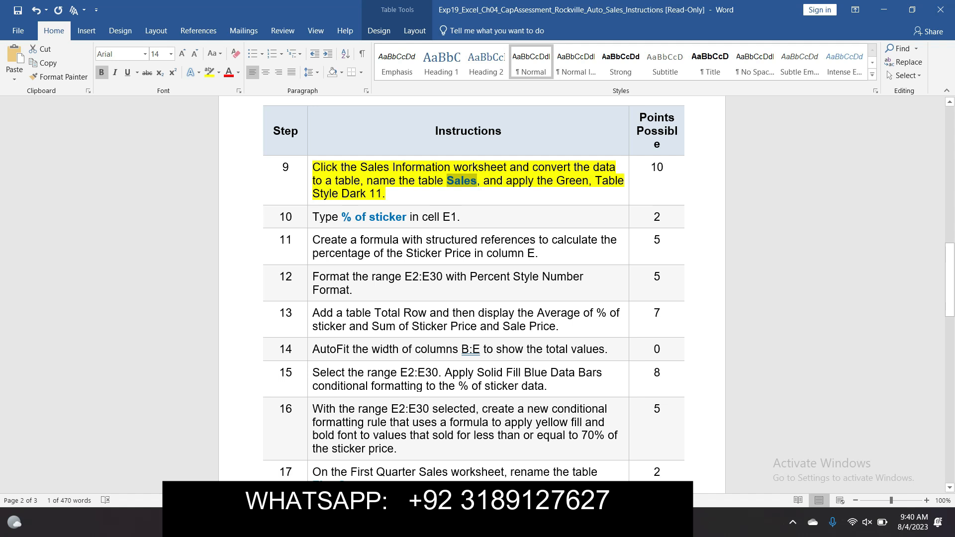
mouse_move(656, 522)
left_click(665, 469)
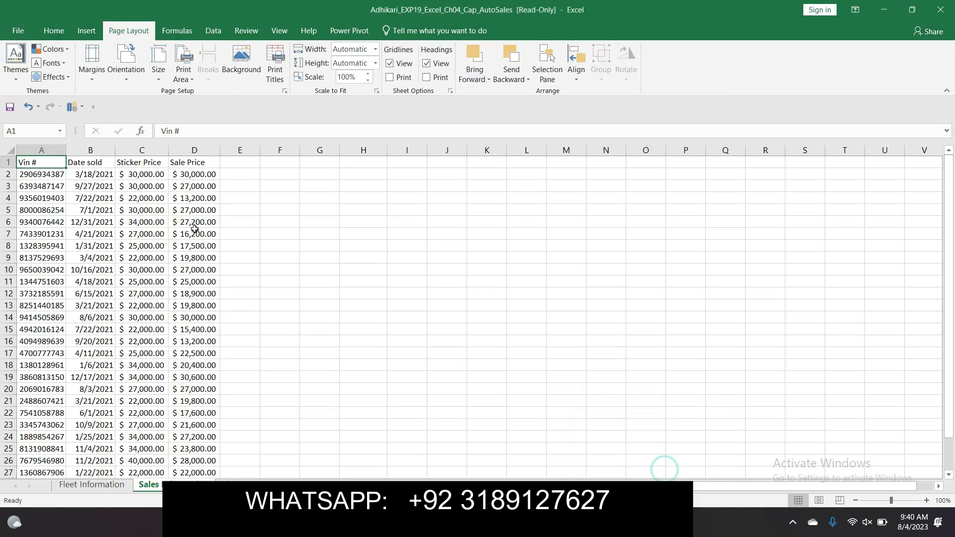
left_click_drag(60, 161, 194, 446)
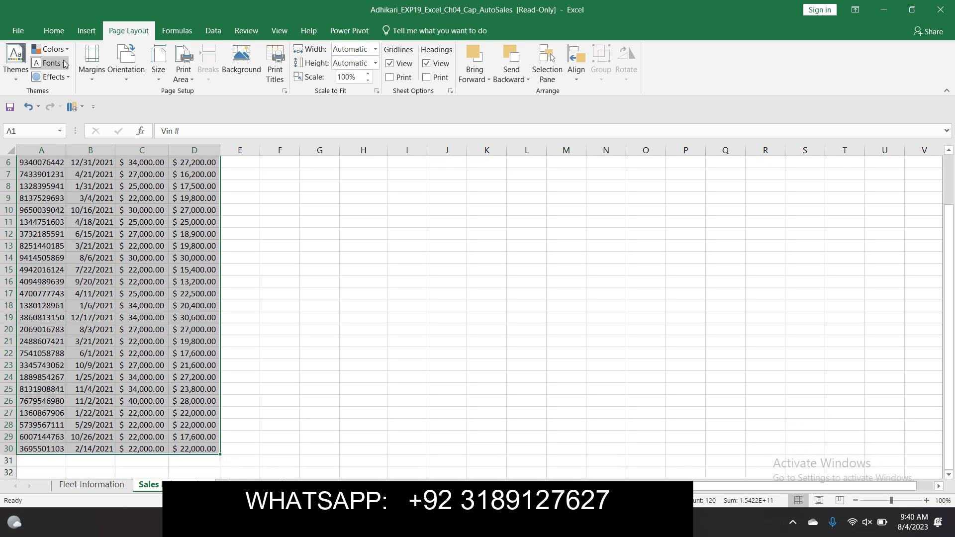
left_click(87, 30)
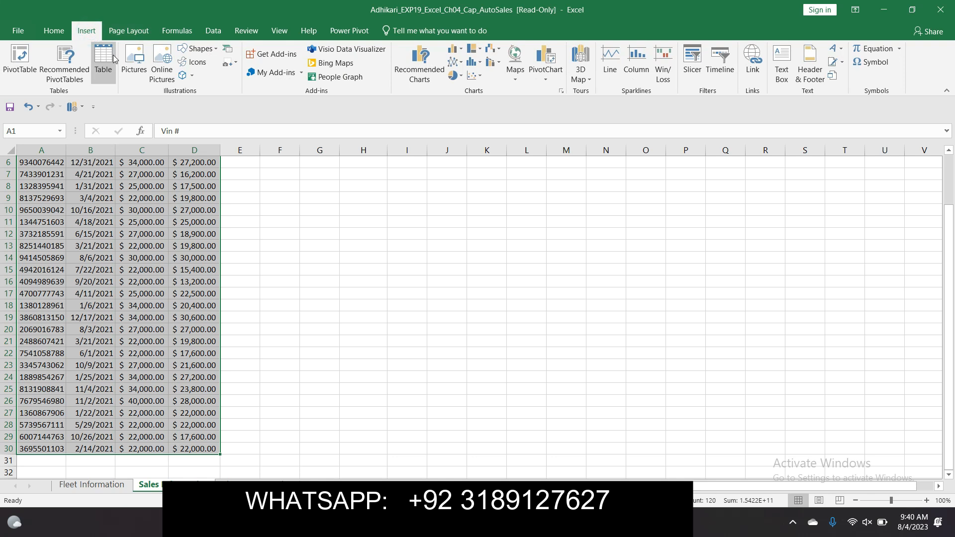
left_click(112, 59)
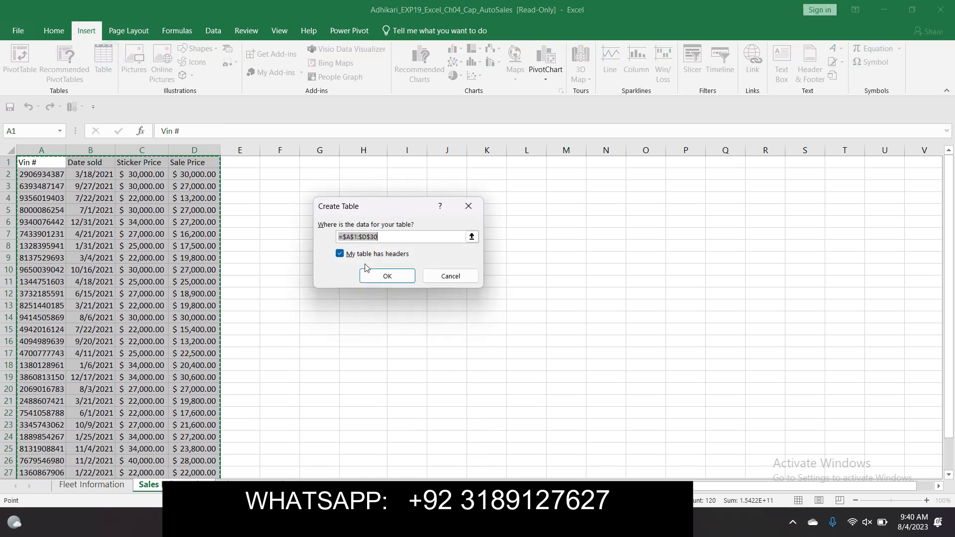
left_click(385, 276)
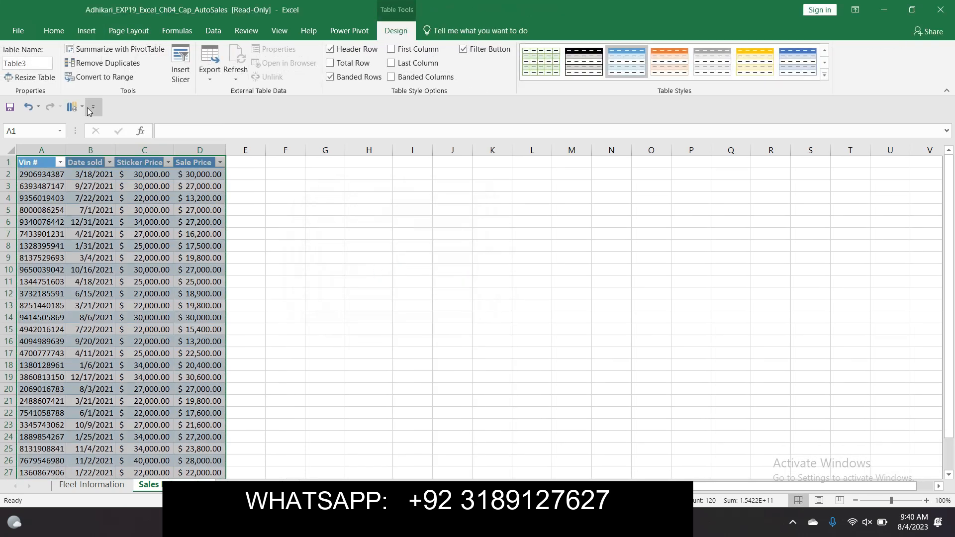
Step: Name the new table on the Sales Information sheet "Sales"
left_click(33, 61)
type("Sales")
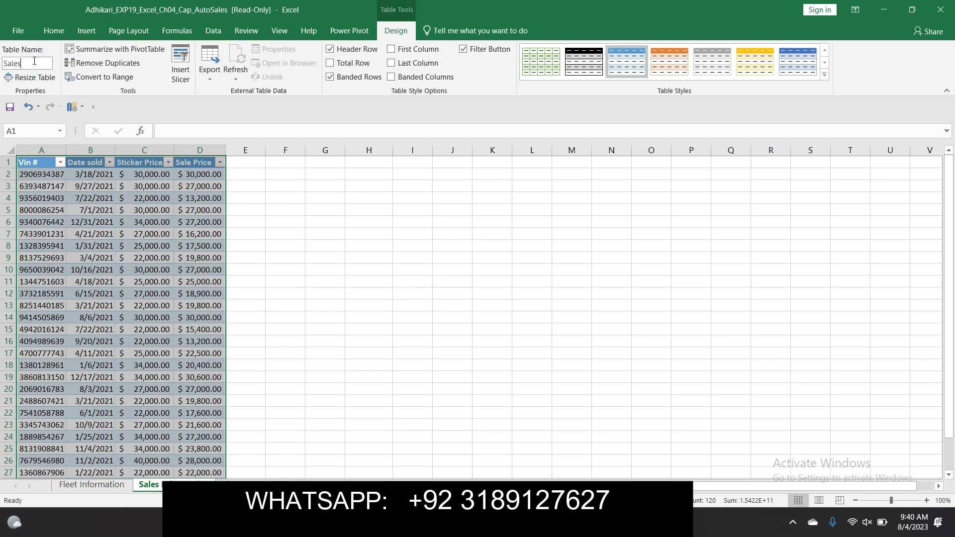
key("Return")
left_click(386, 232)
right_click(388, 232)
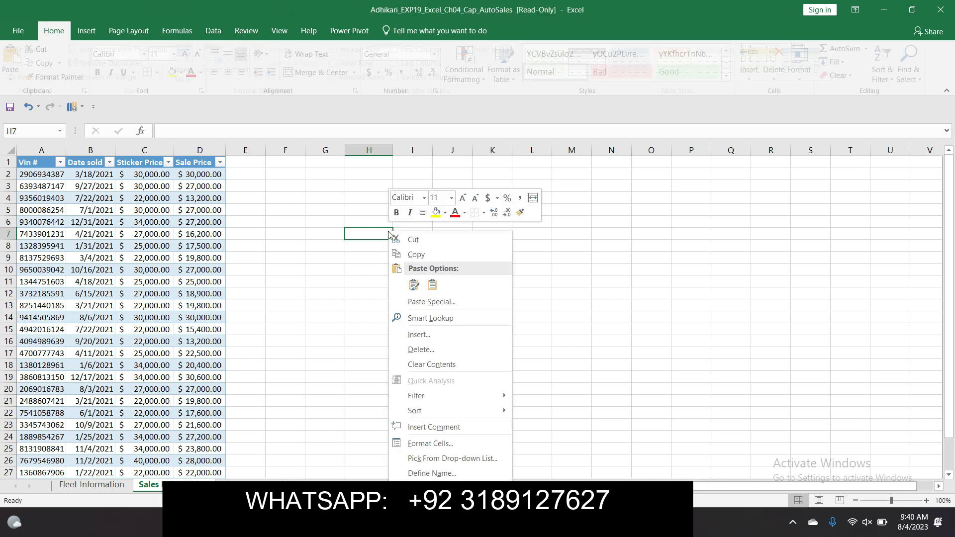
Step: Select step 9's table style phrase in the Word instructions, and apply Green, Table Style Dark 11 to the Sales table in Excel
left_click(635, 466)
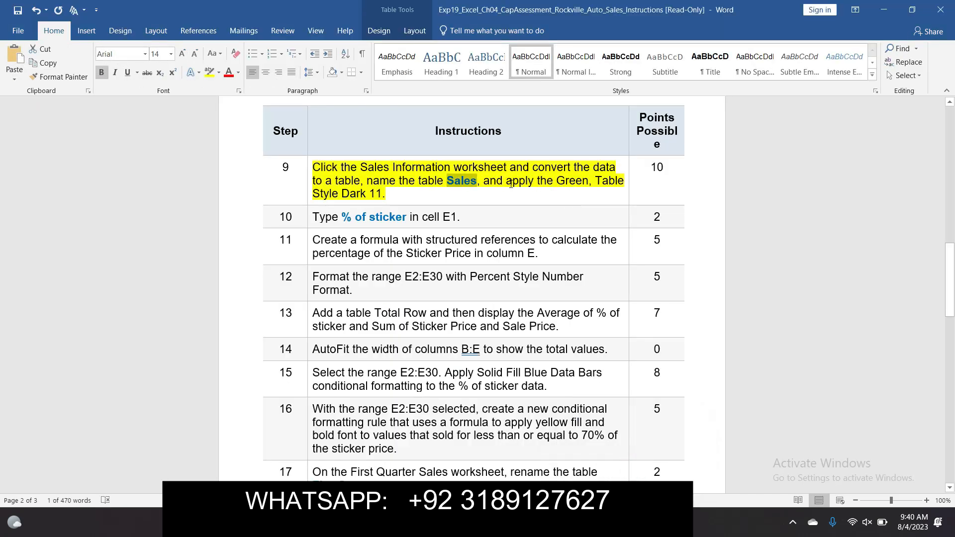
left_click_drag(512, 181, 551, 197)
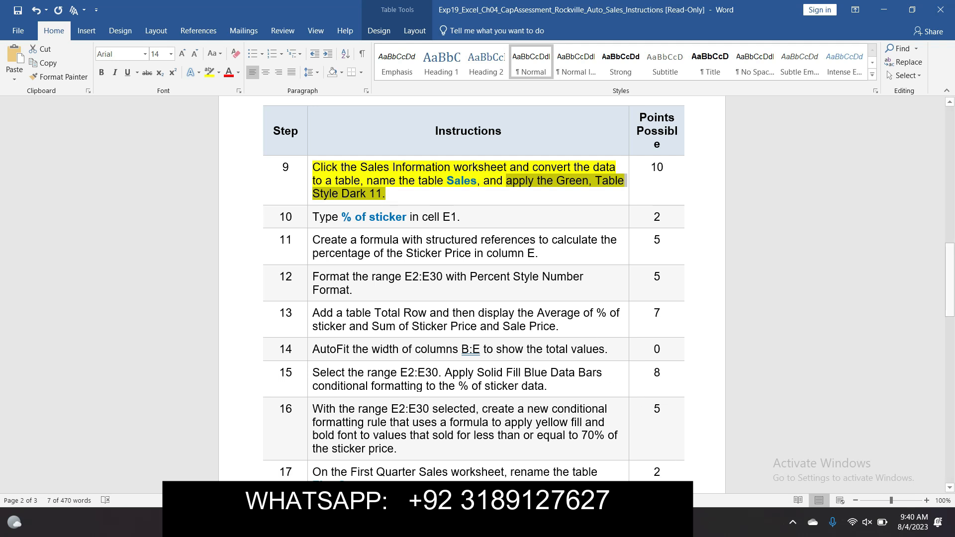
left_click(655, 468)
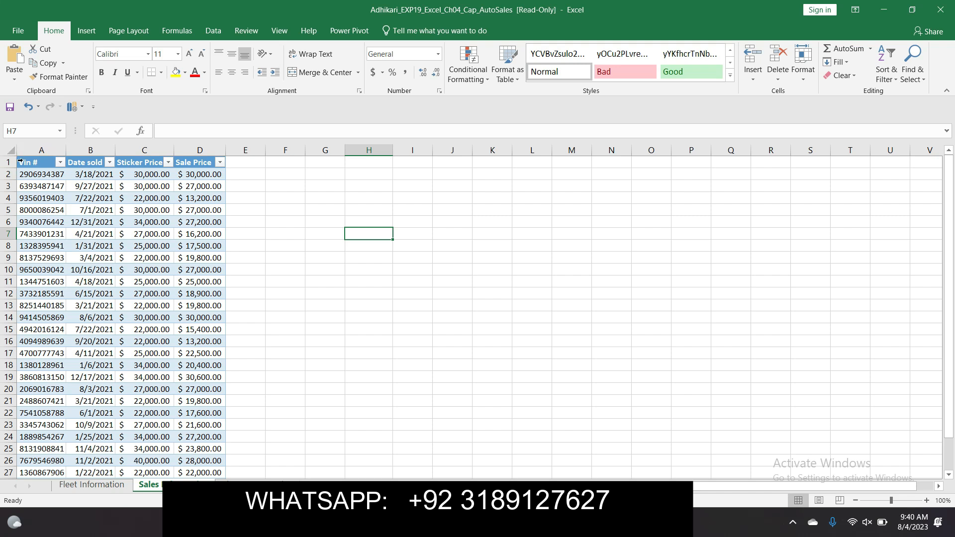
left_click_drag(22, 165, 148, 447)
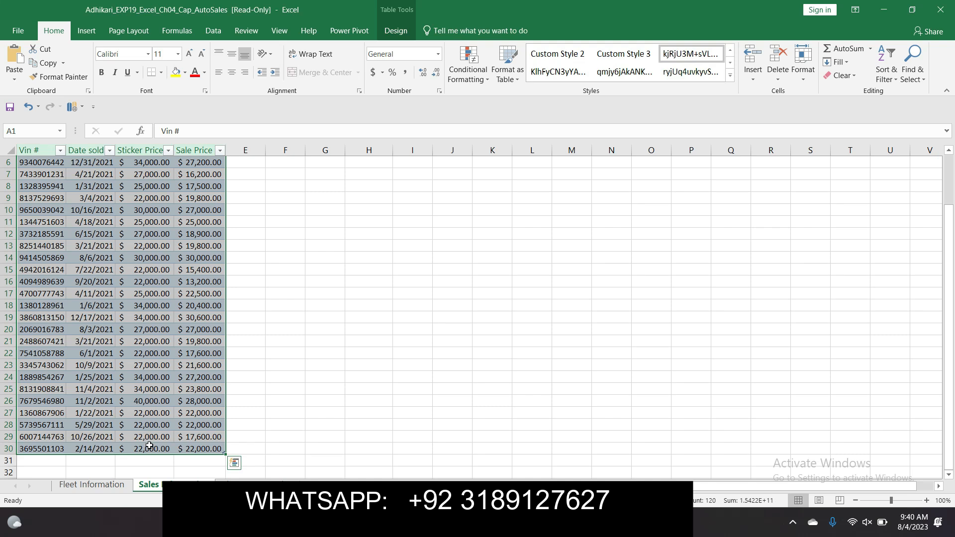
left_click(405, 34)
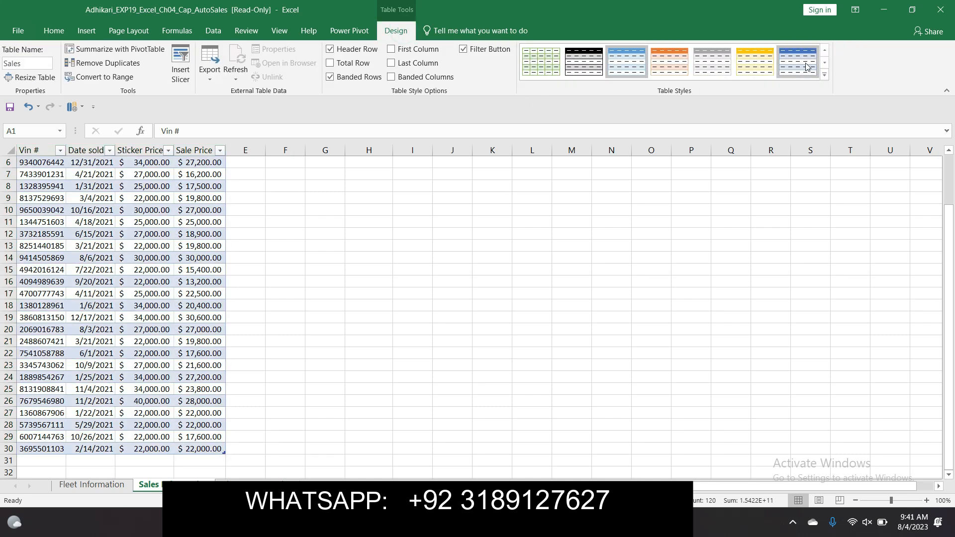
left_click(824, 75)
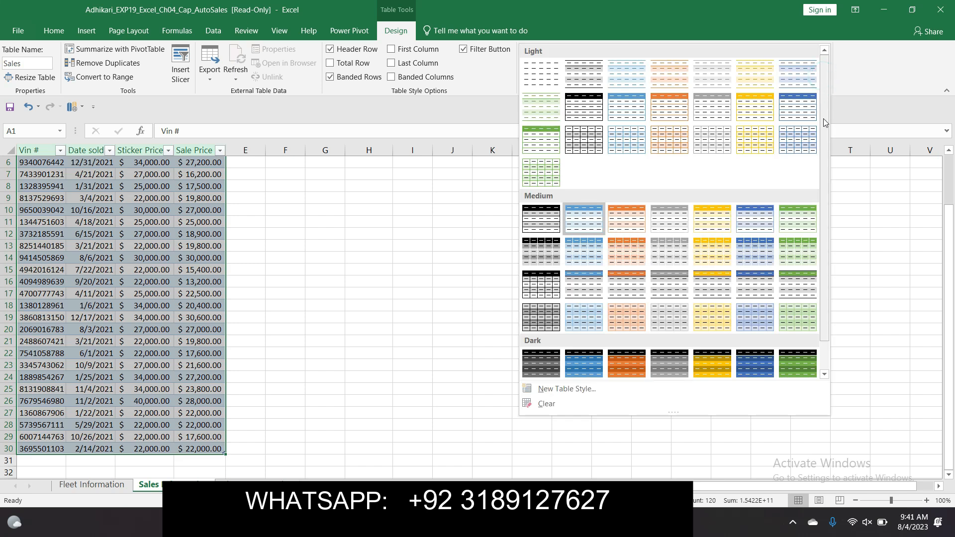
scroll(825, 122, "down", 1)
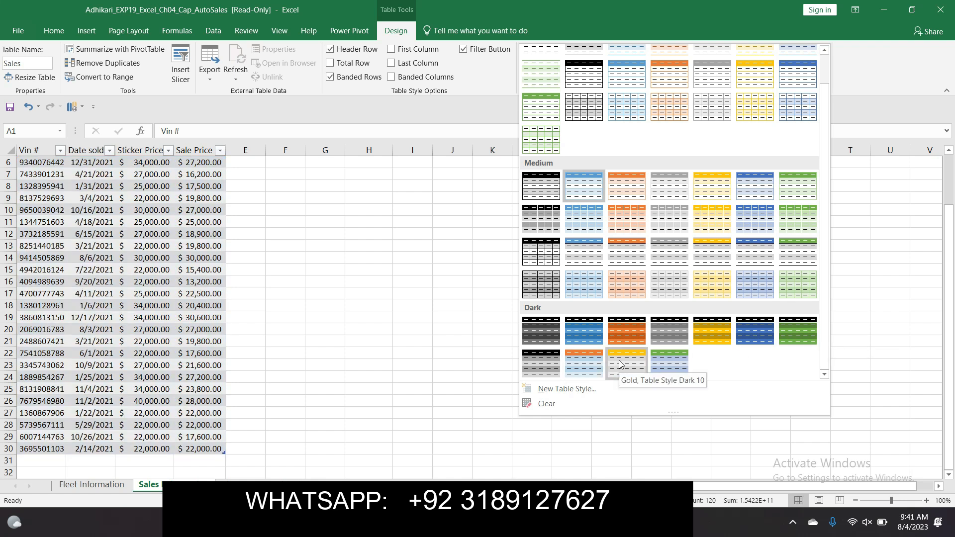
left_click(657, 364)
scroll(654, 356, "up", 2)
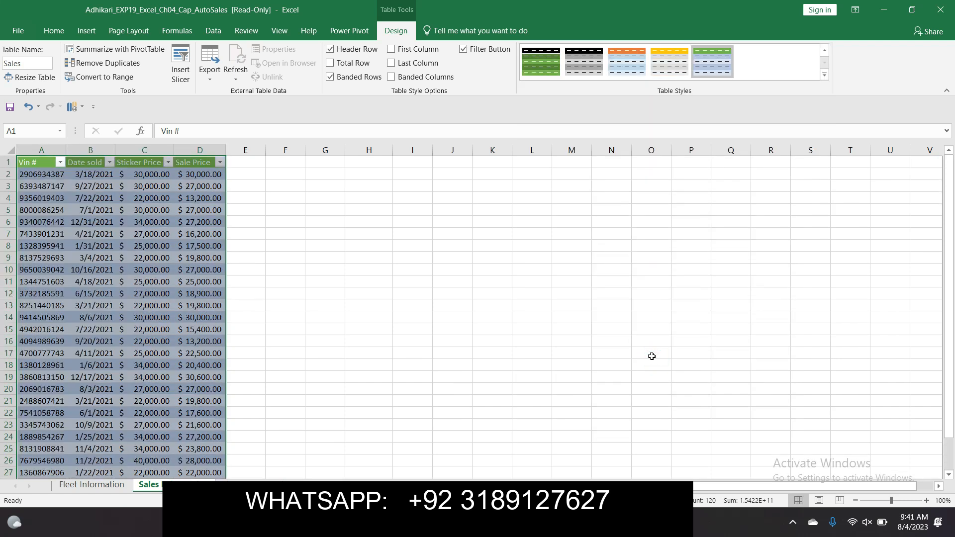
left_click(474, 312)
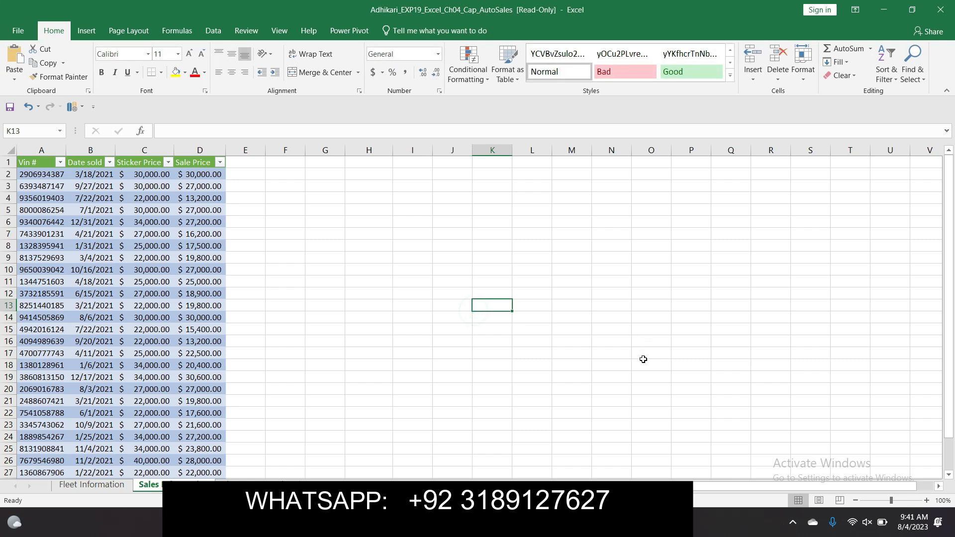
Step: Switch to the Word instructions, clear the highlight from step 9 and highlight step 10 about cell E1 in yellow
mouse_move(632, 522)
left_click(625, 456)
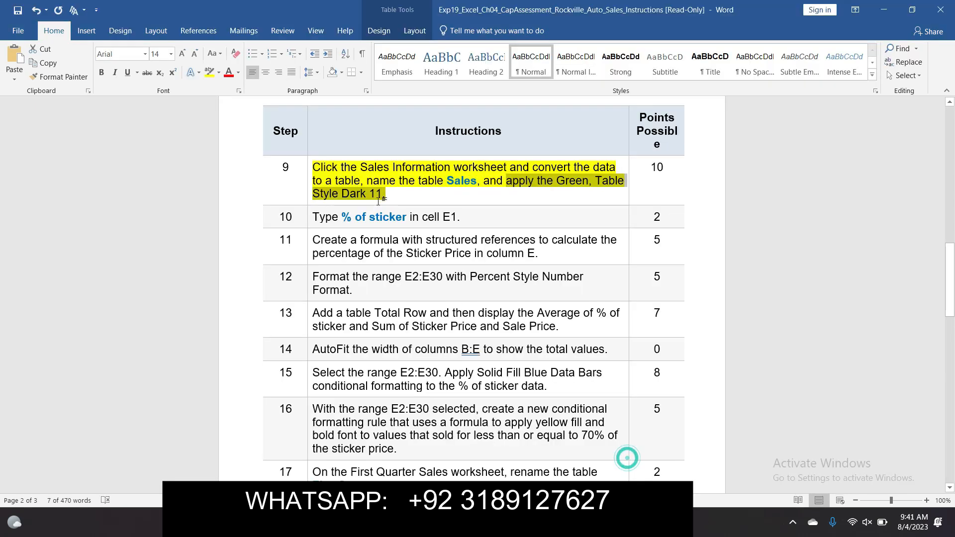
left_click(331, 169)
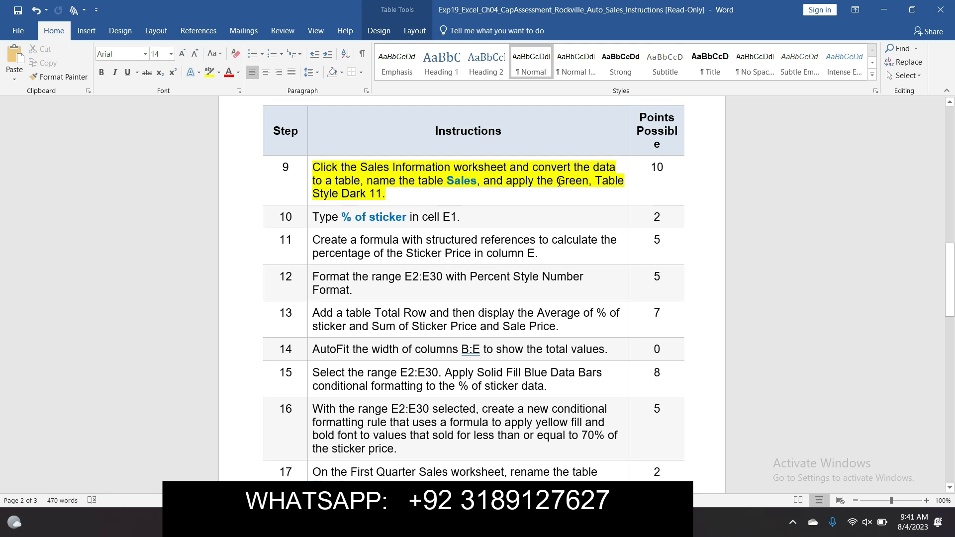
left_click(310, 167)
left_click(355, 146)
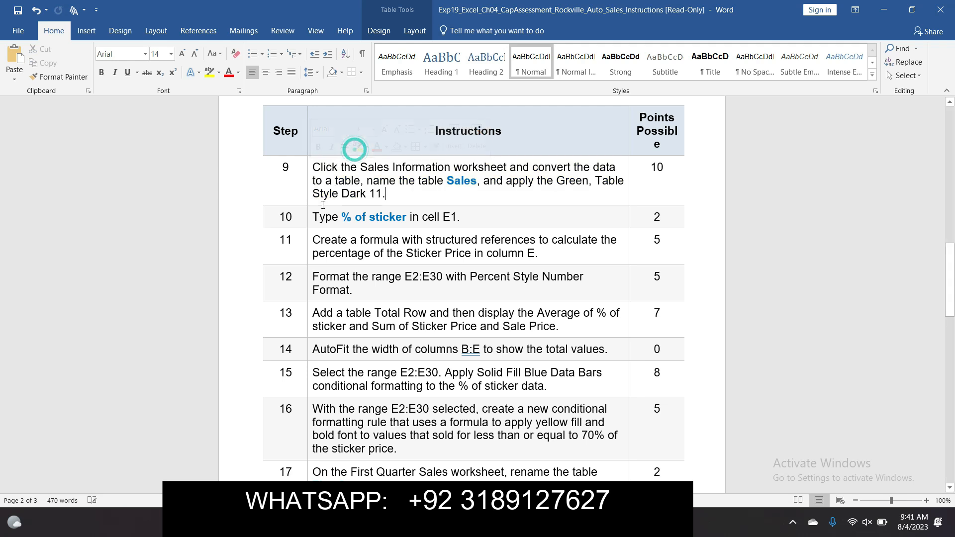
left_click(309, 217)
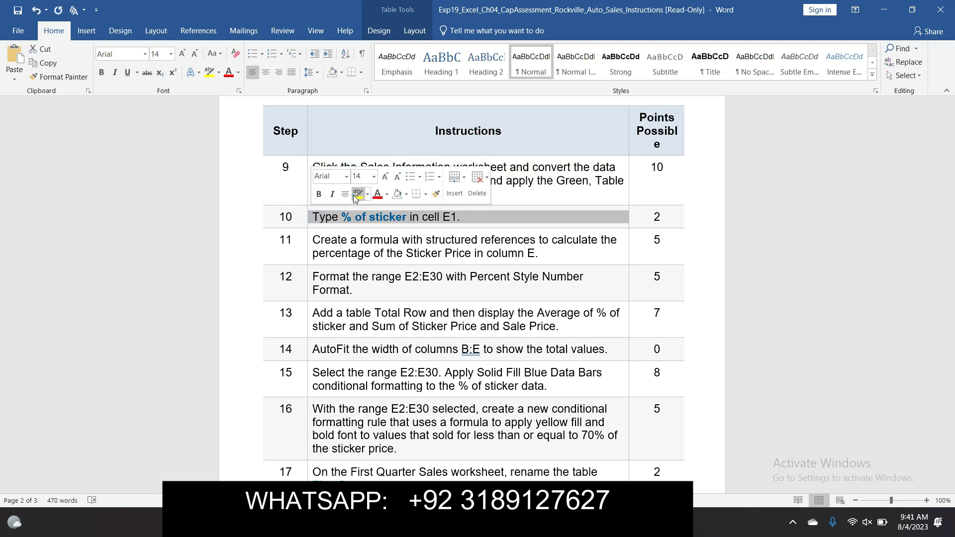
left_click(352, 194)
left_click(467, 223)
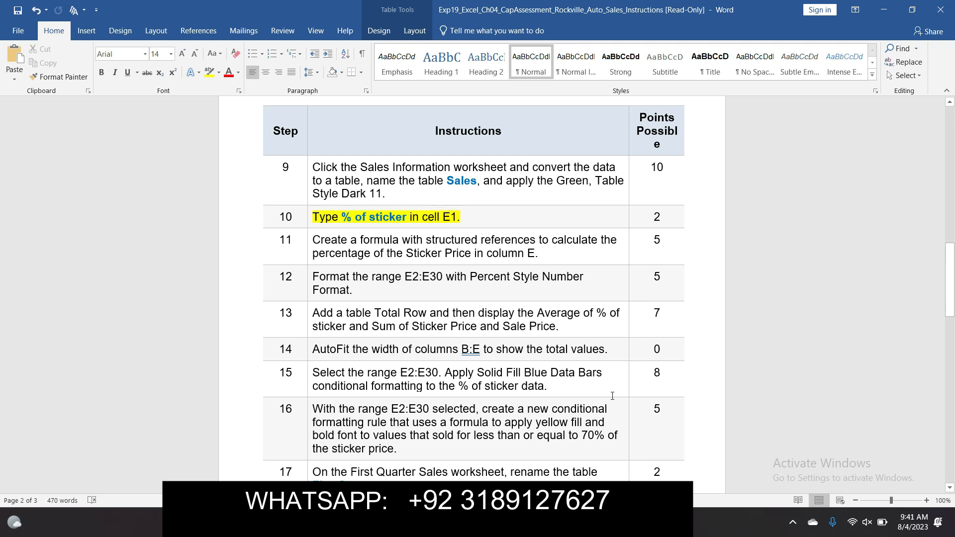
Step: Switch to the Excel workbook and enter the column header "% of sticker" in cell E1, checking the wording against the Word instructions
mouse_move(656, 523)
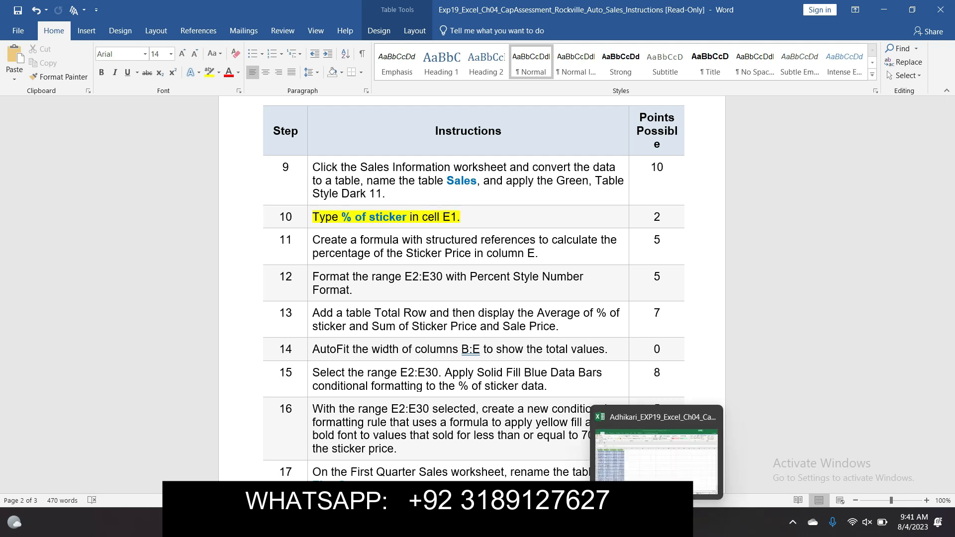
left_click(645, 470)
left_click(251, 163)
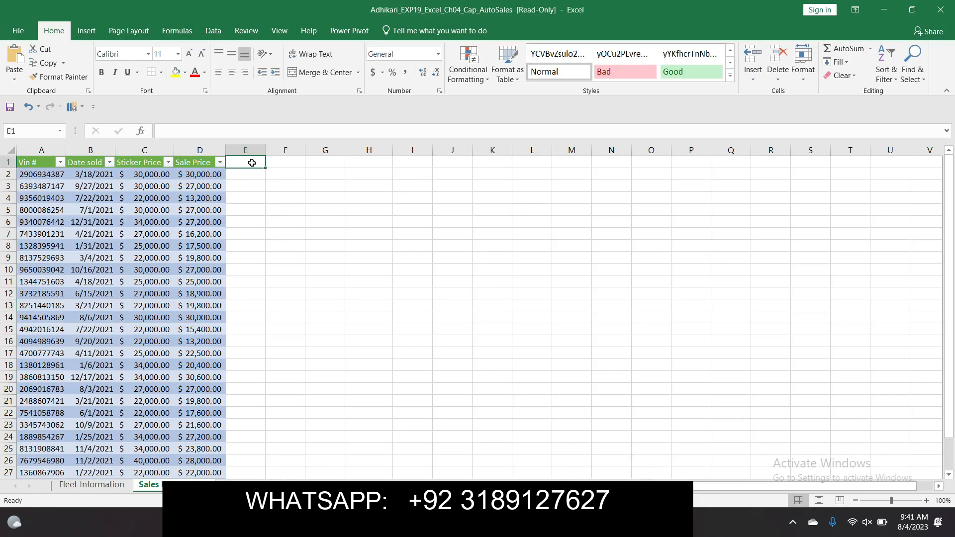
type("% of")
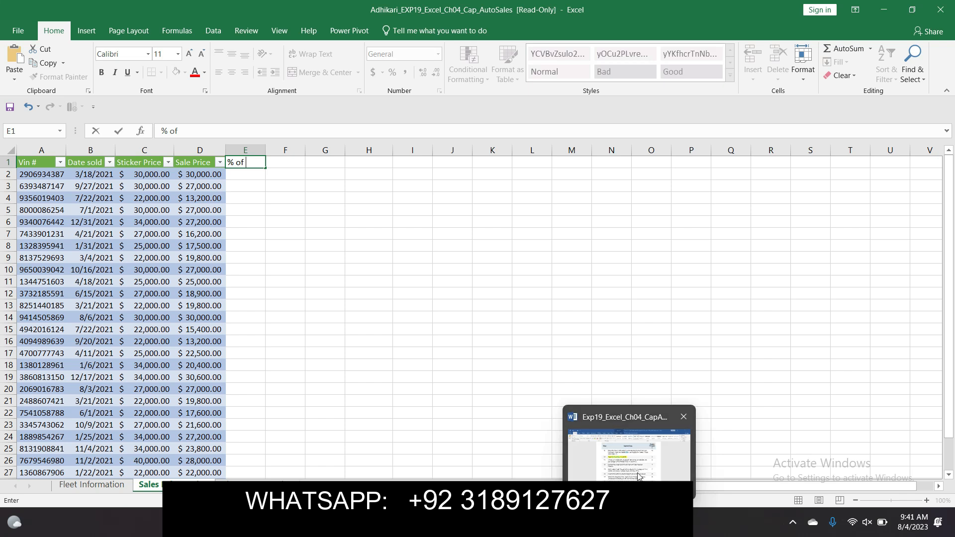
left_click(638, 476)
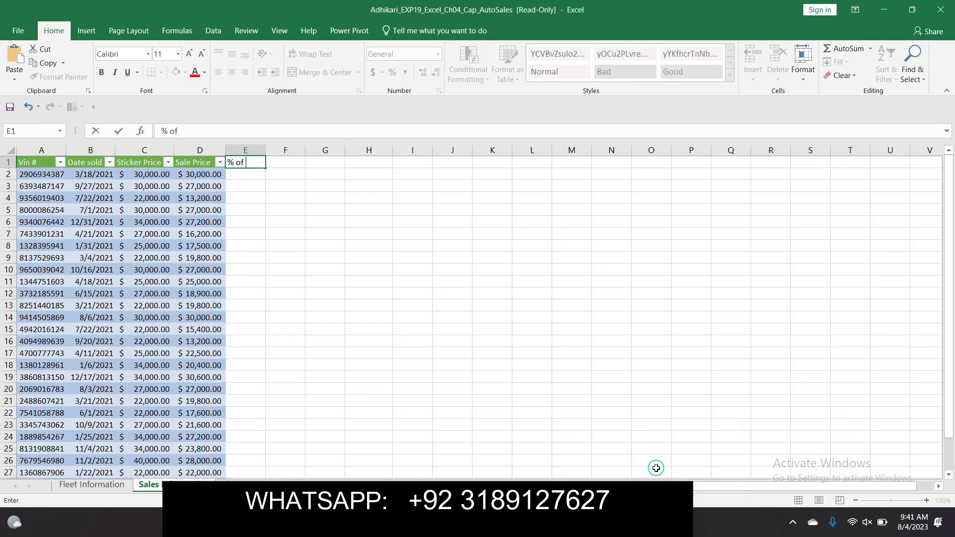
left_click(656, 468)
type("sticker")
key("Return")
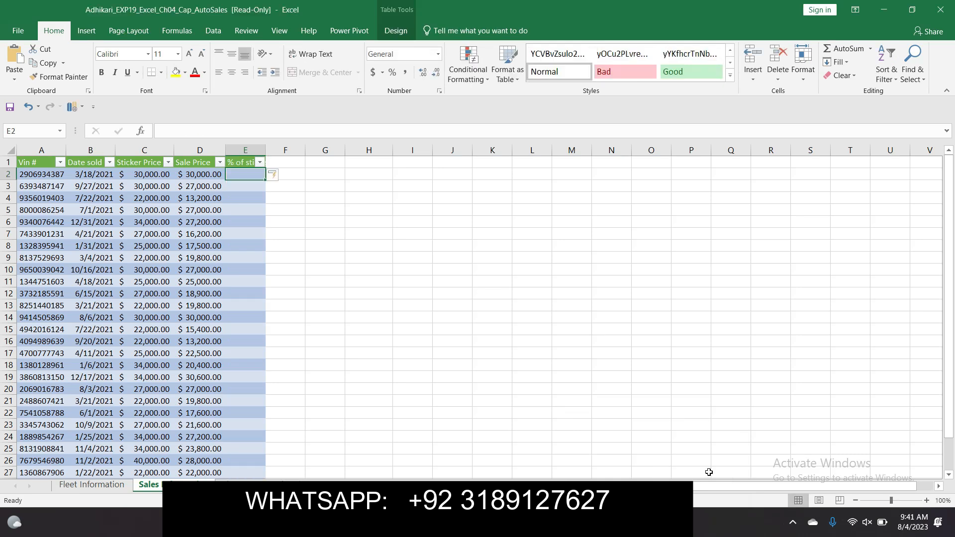
Step: Widen column E of the Sales table so its full header fits
left_click(422, 301)
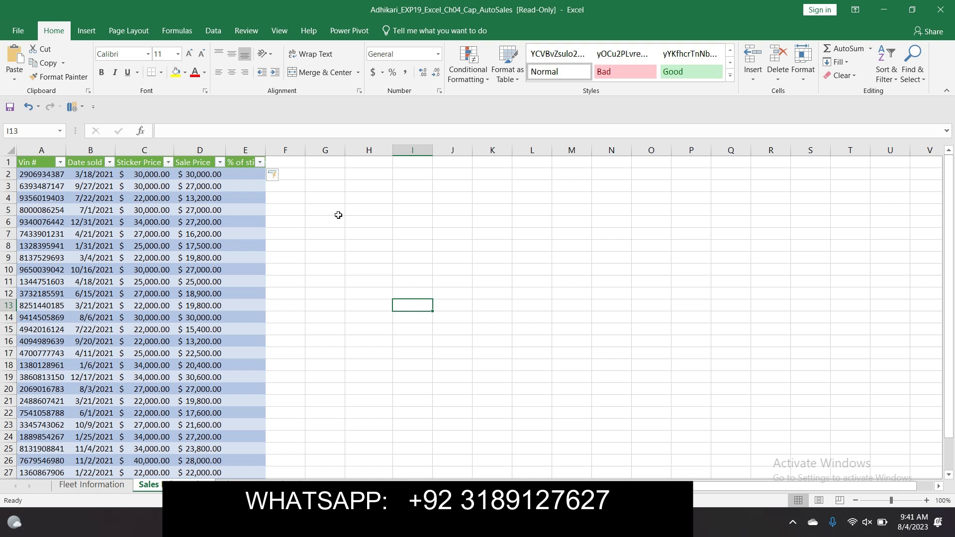
left_click_drag(264, 147, 285, 146)
left_click(357, 223)
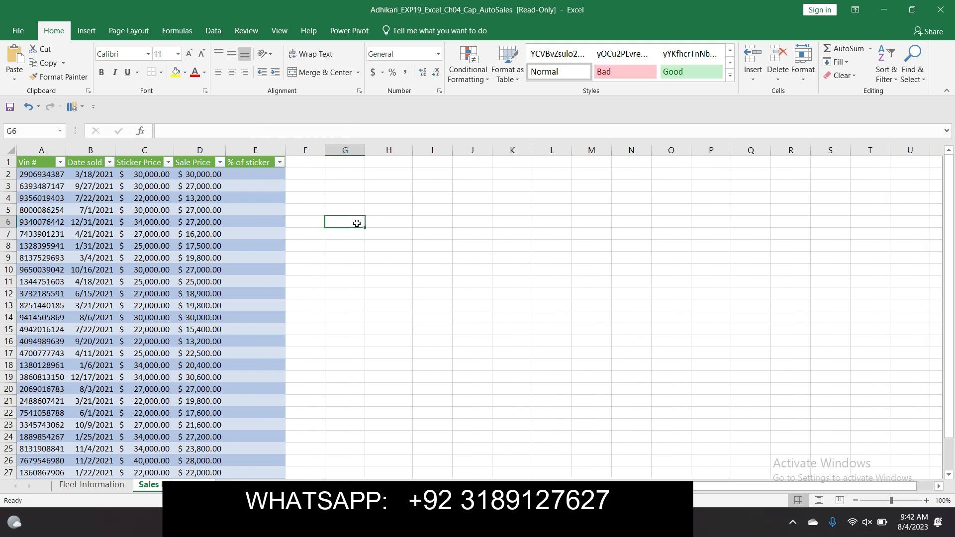
Step: In the Word instructions, move the yellow highlight from step 10 to step 11 and select step 11's phrase "Create a formula"
mouse_move(630, 522)
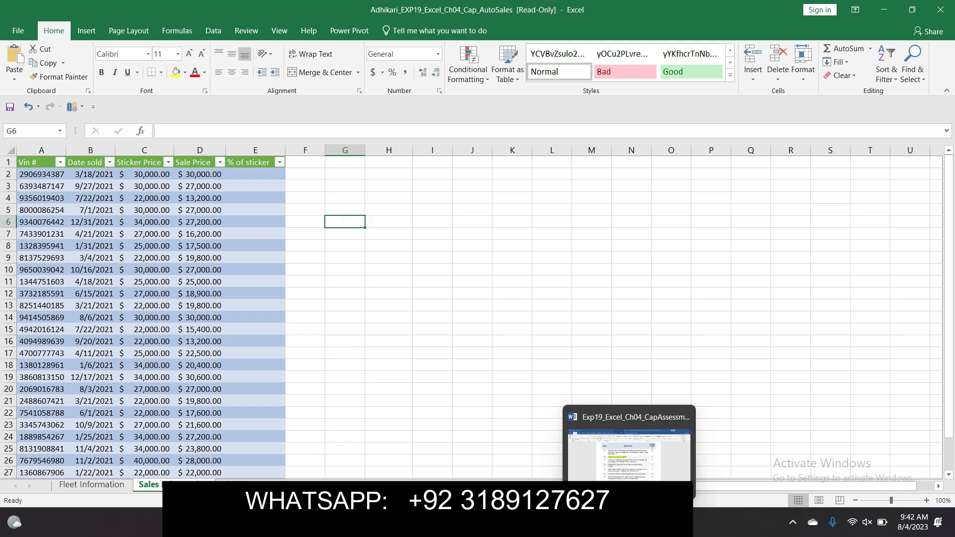
left_click(632, 468)
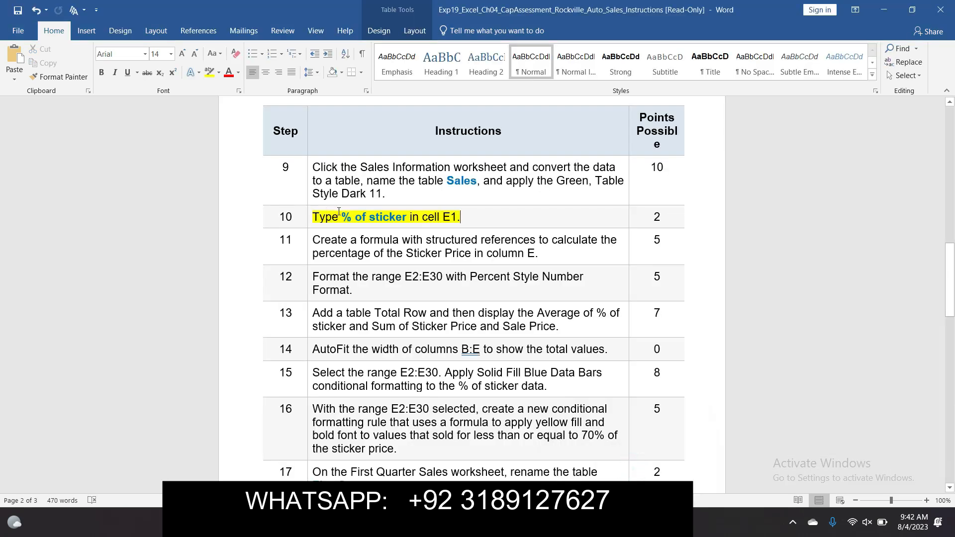
left_click(308, 219)
left_click(357, 197)
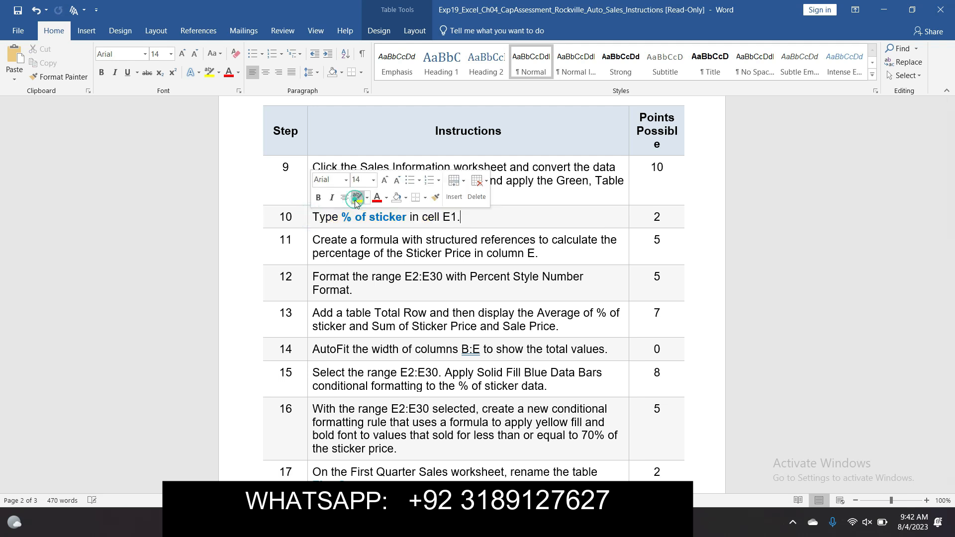
left_click(309, 241)
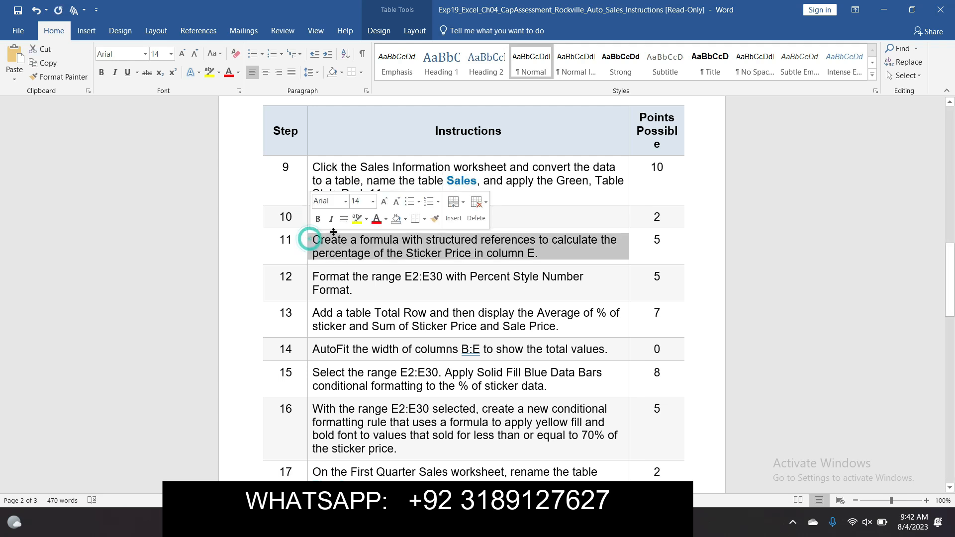
left_click(356, 219)
left_click(555, 256)
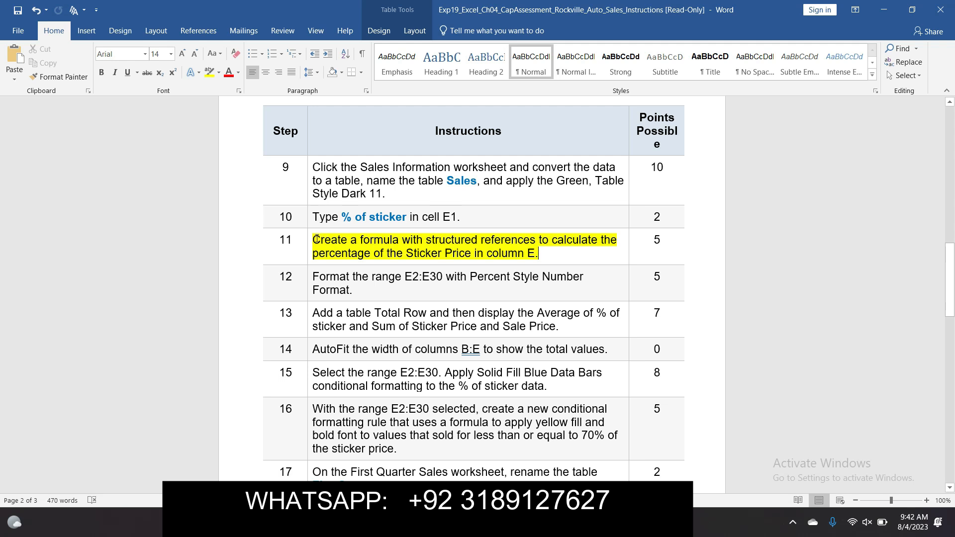
left_click_drag(314, 239, 402, 240)
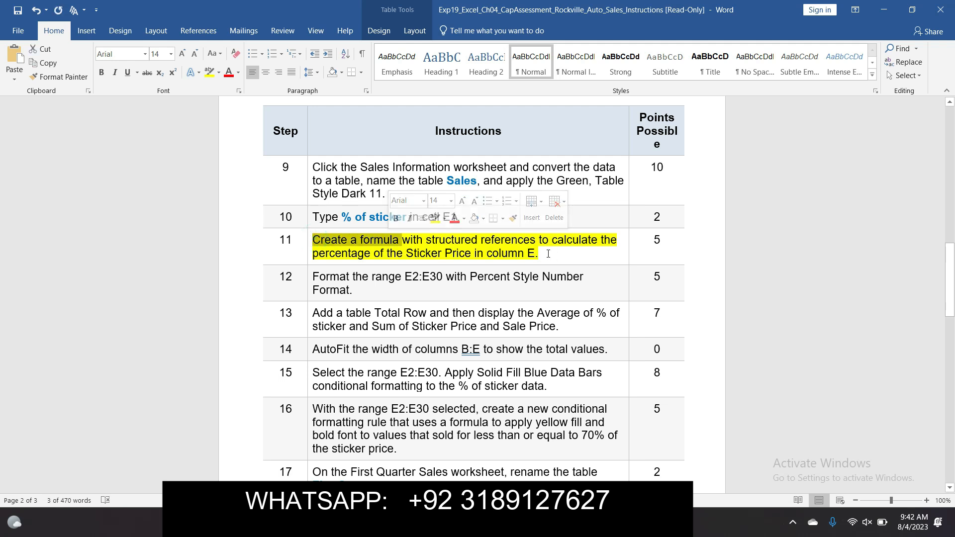
Step: Review step 11's wording, switch to the Excel workbook and build the formula =[@[Sale Price]]/[@[Sticker Price]] in cell E2
left_click_drag(539, 240, 589, 240)
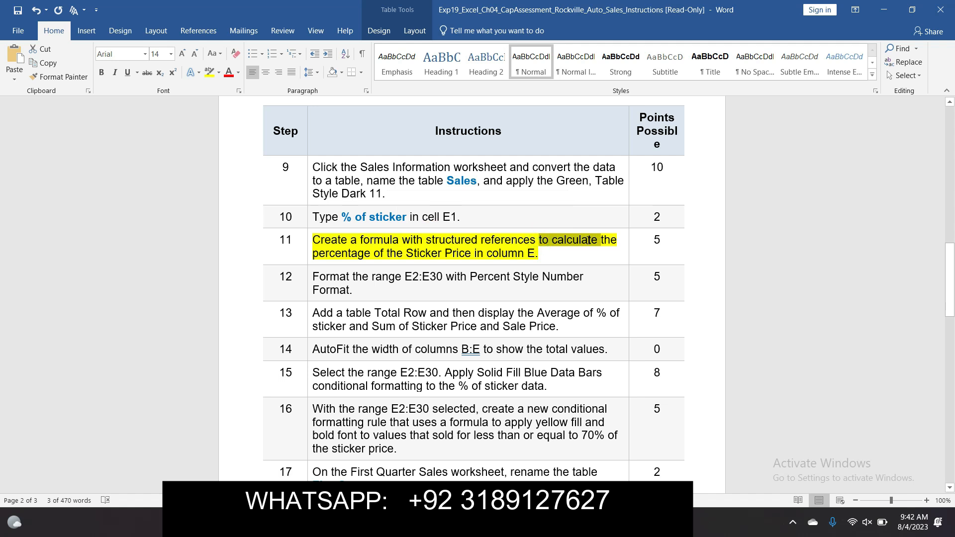
left_click_drag(314, 254, 464, 256)
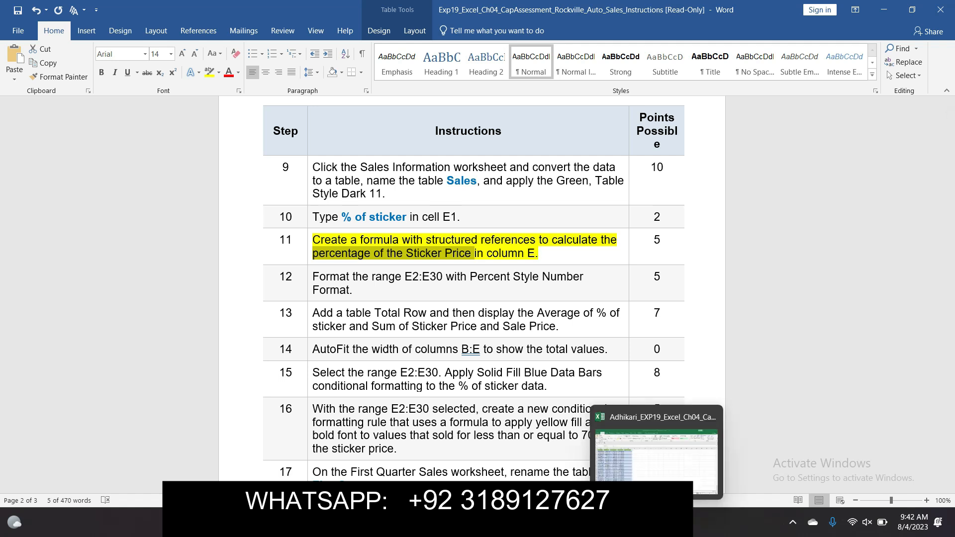
left_click(656, 465)
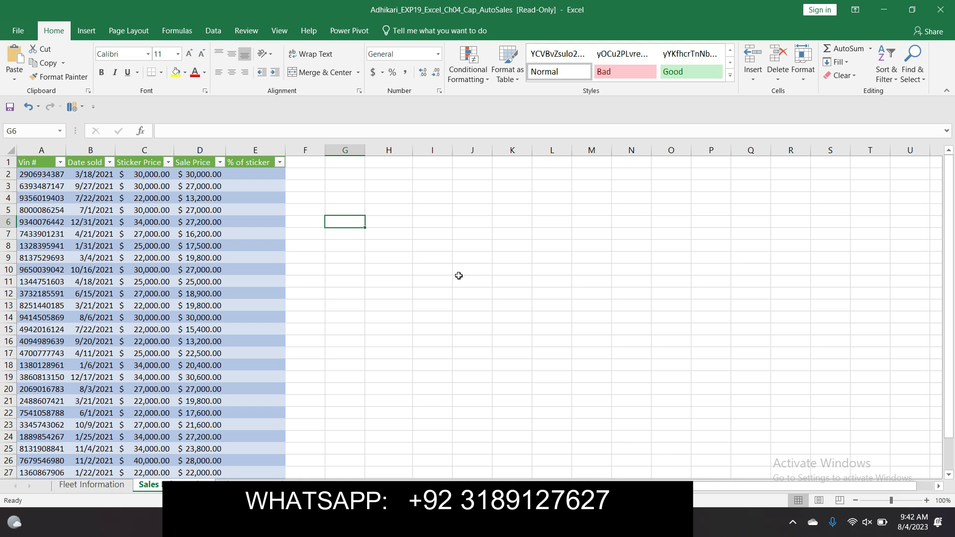
left_click(279, 176)
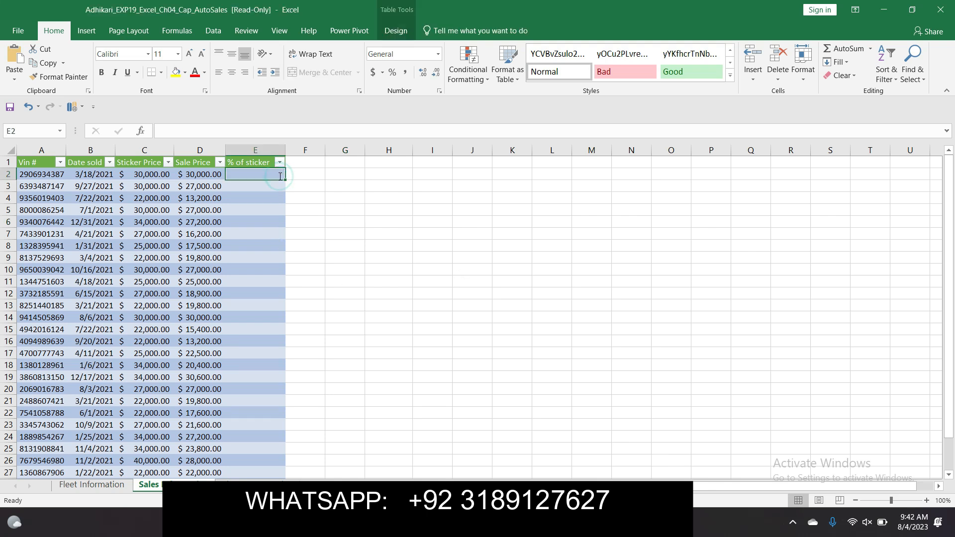
type("=")
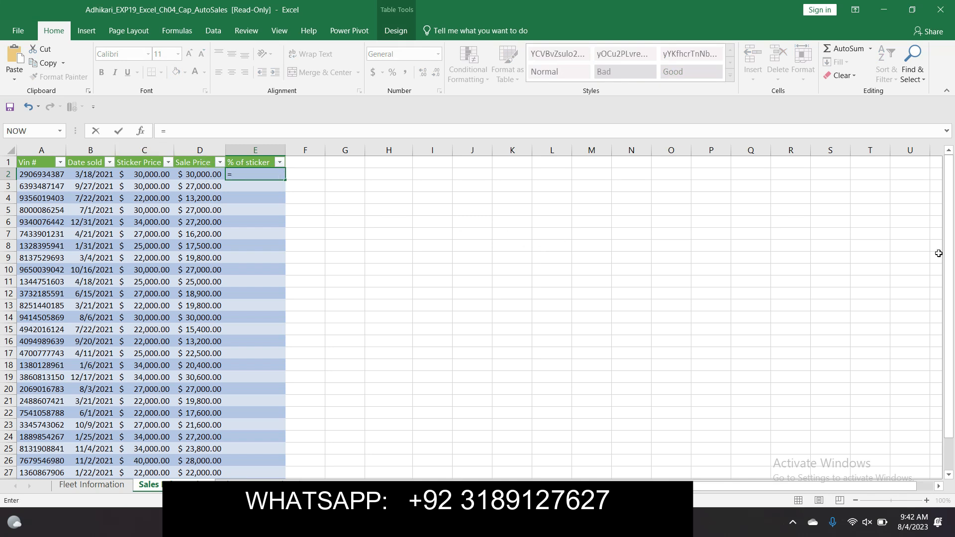
left_click_drag(949, 244, 928, 160)
left_click(200, 173)
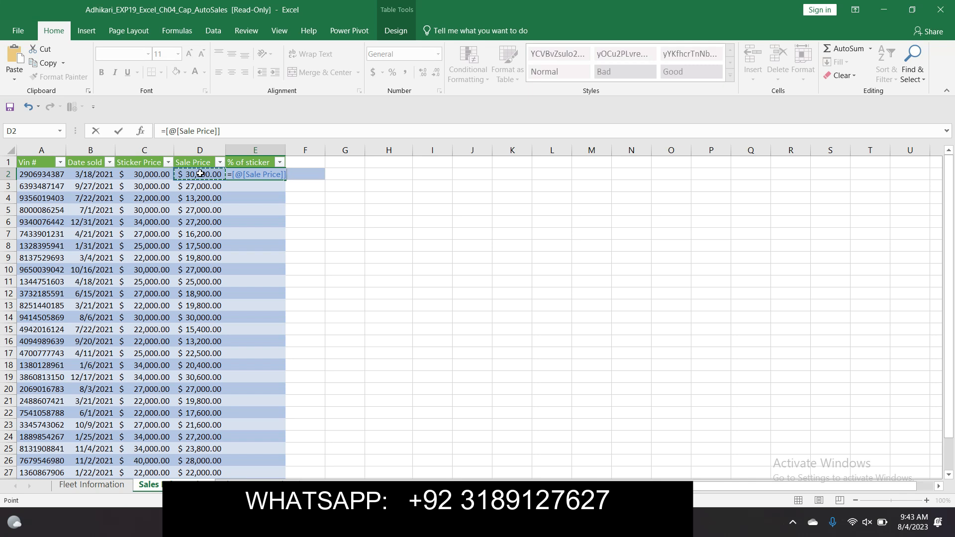
type("/")
left_click_drag(946, 219, 915, 125)
left_click(153, 172)
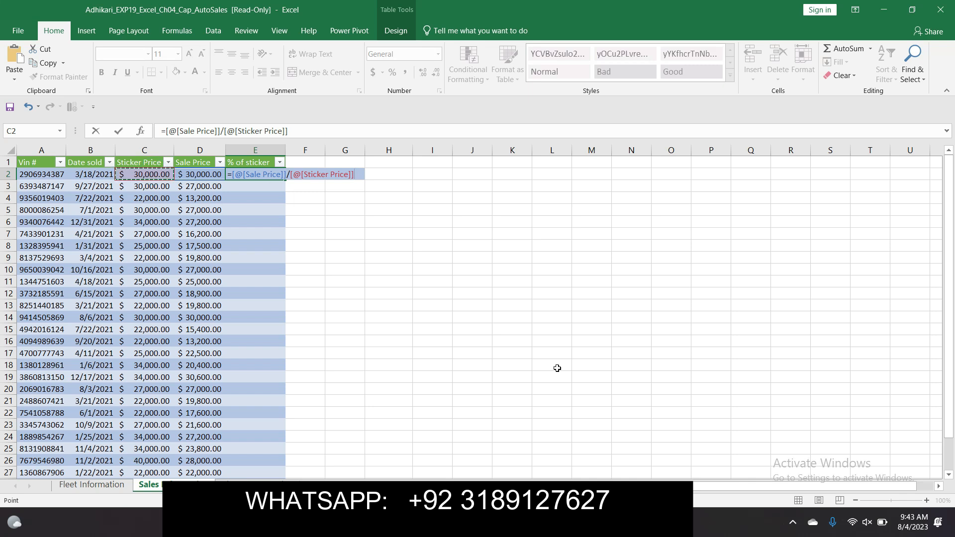
Step: Recheck step 11's phrase "percentage of the Sticker Price" in the Word instructions, and commit the E2 formula in the Excel workbook
left_click(629, 522)
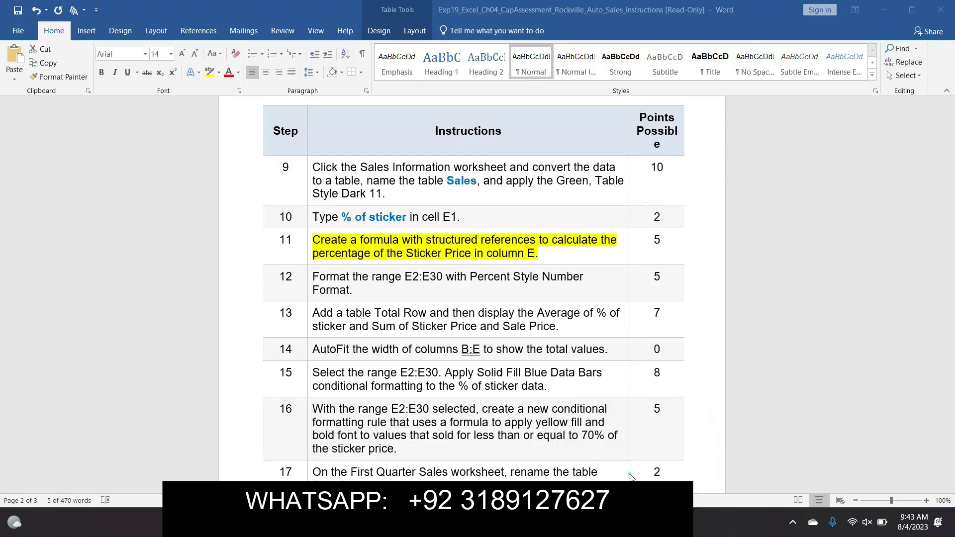
left_click(342, 253)
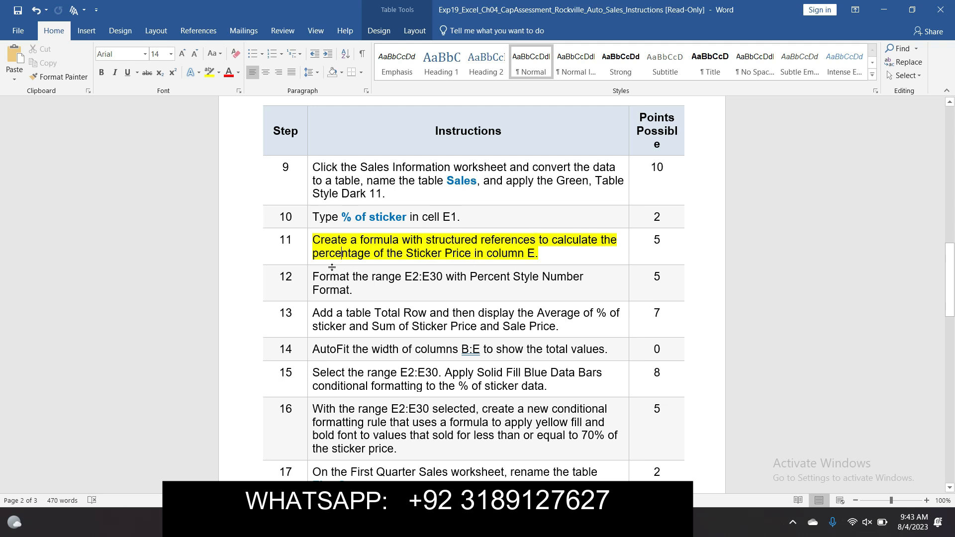
left_click_drag(325, 253, 472, 255)
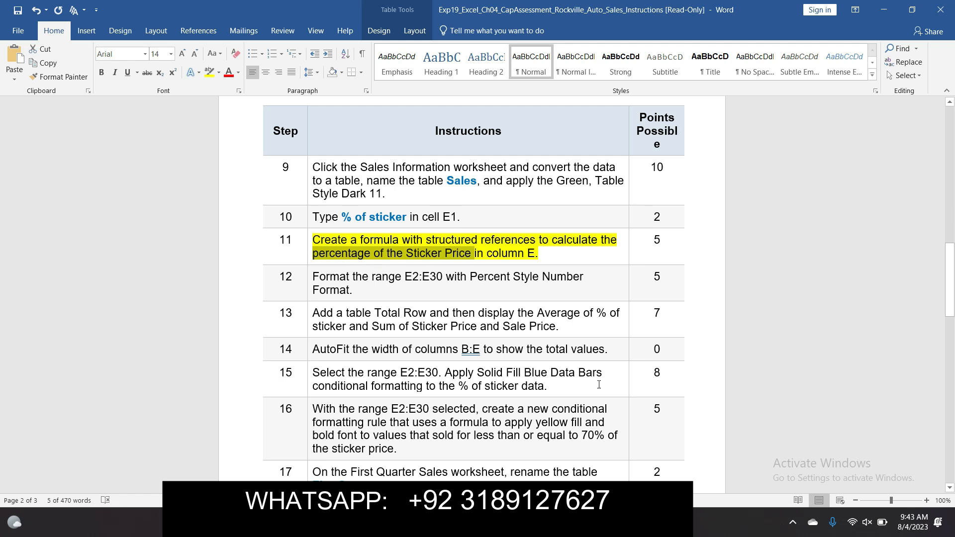
mouse_move(658, 522)
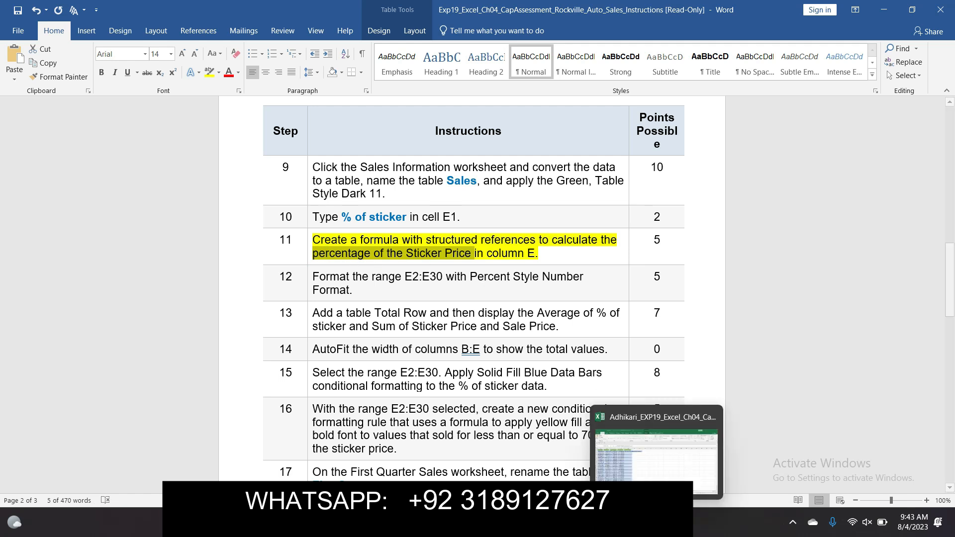
left_click(649, 472)
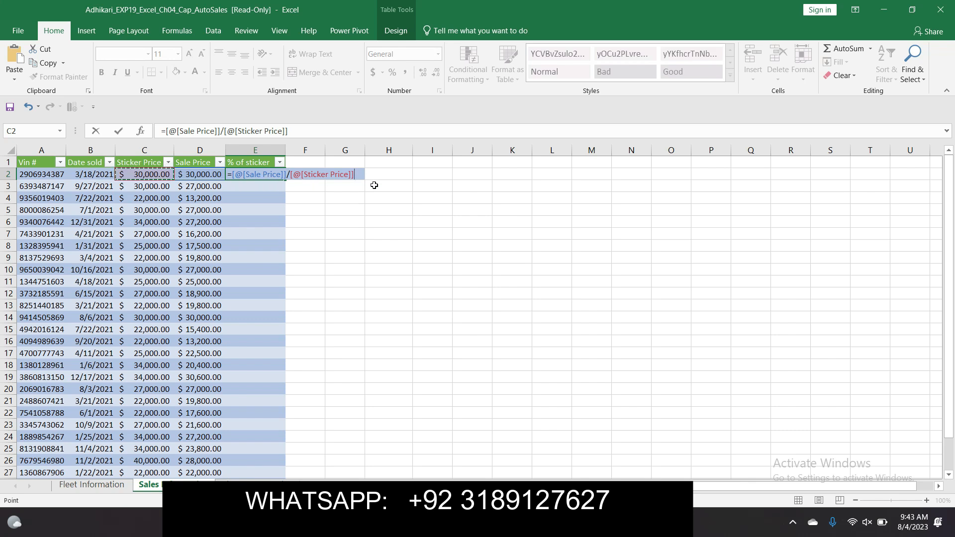
key("Return")
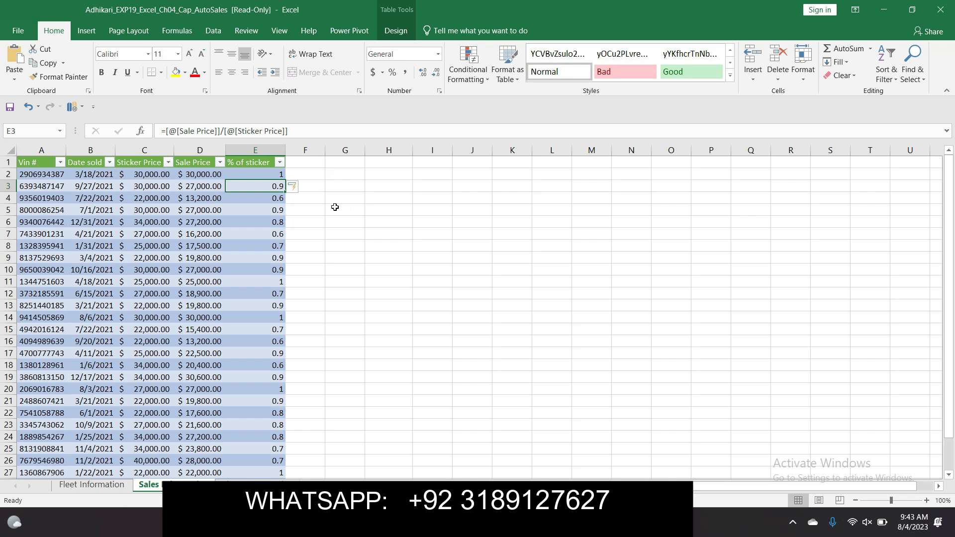
left_click(335, 208)
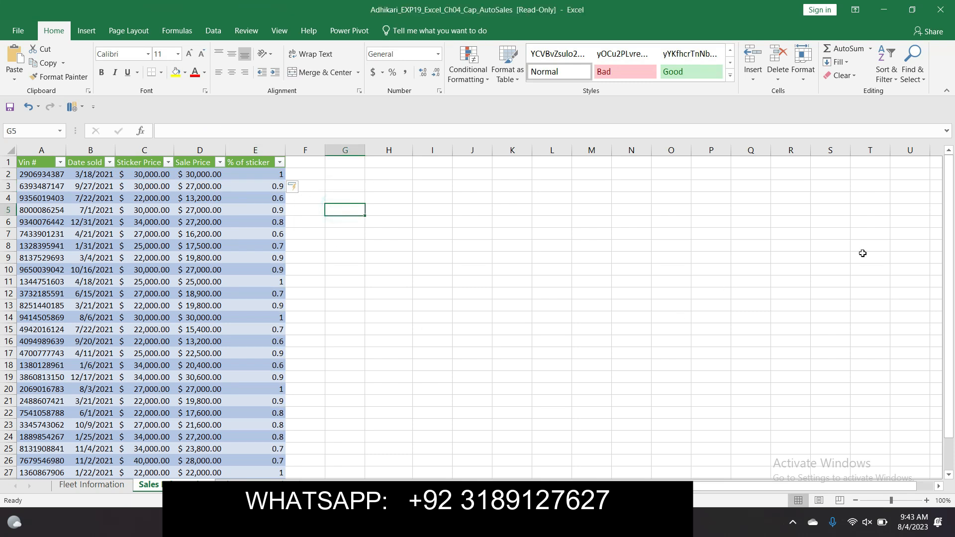
Step: Switch to the Word instructions, clear the highlight from step 11 and highlight step 12 in yellow
mouse_move(949, 238)
left_mouse_down()
mouse_move(952, 278)
mouse_move(952, 243)
left_mouse_up()
left_click(630, 478)
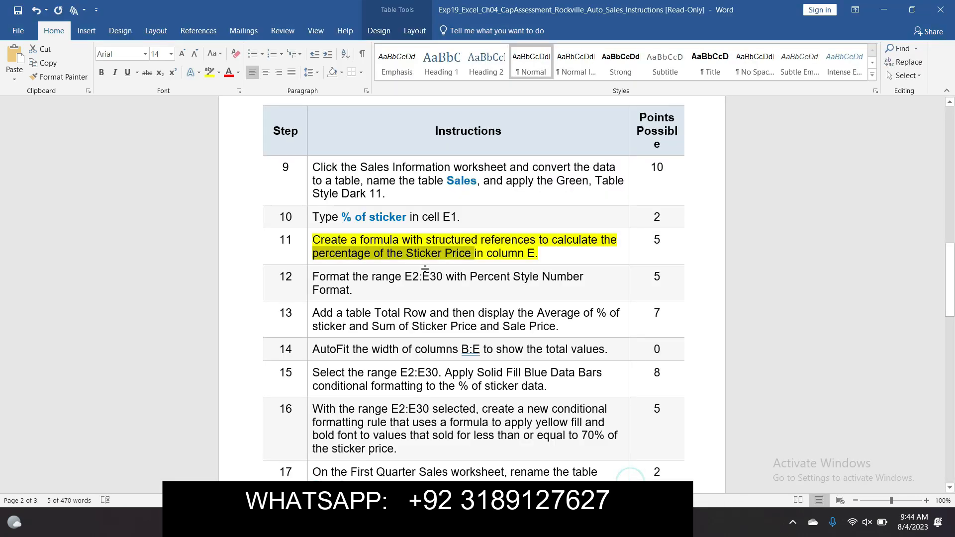
left_click(558, 251)
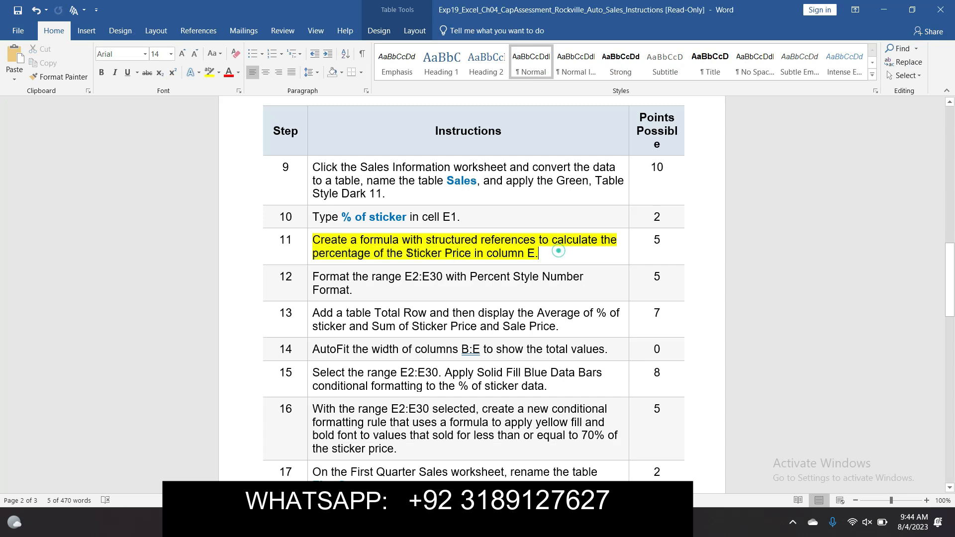
left_click(309, 241)
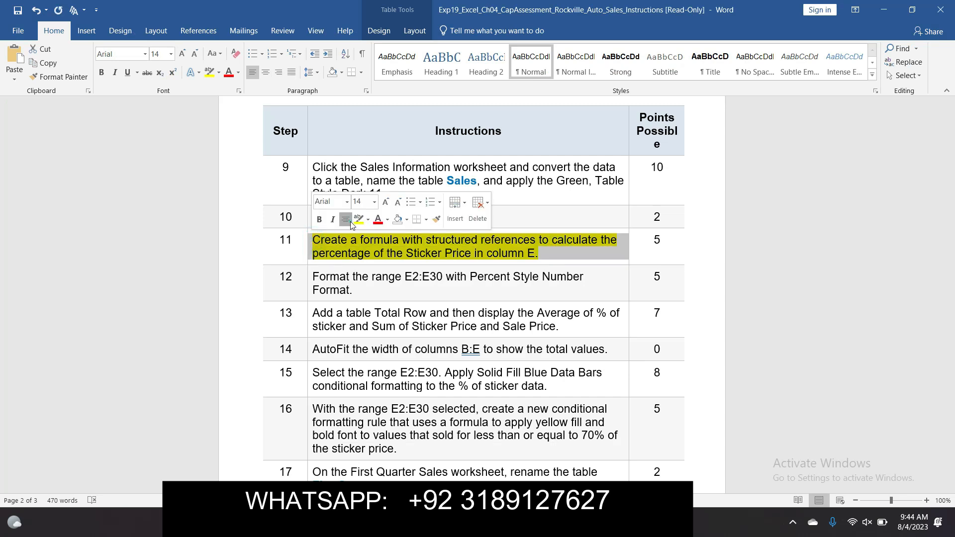
left_click(347, 220)
key("ctrl+z")
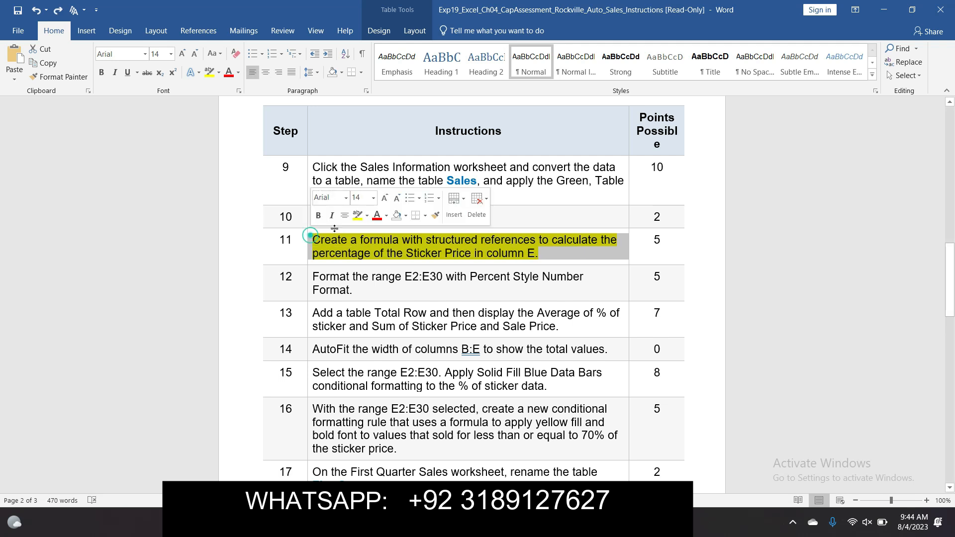
left_click(354, 219)
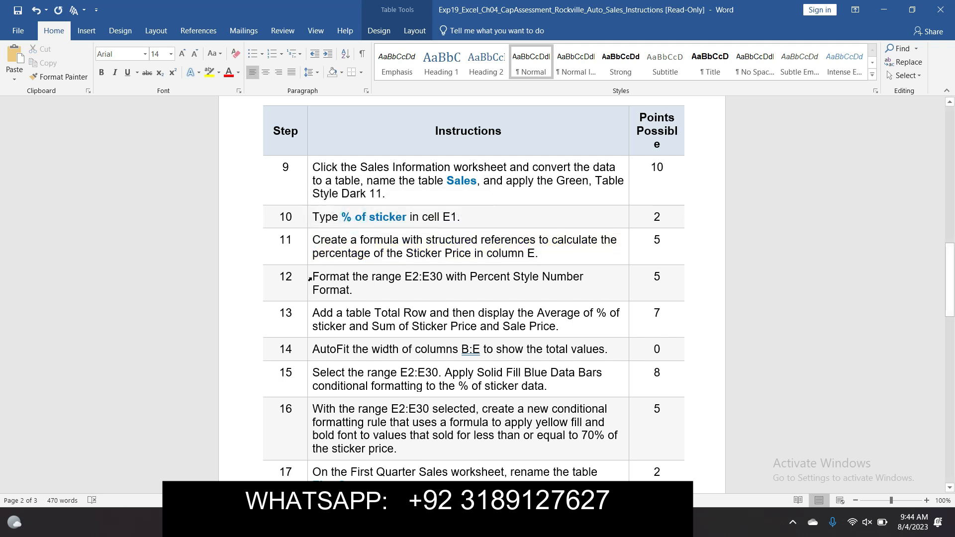
left_click(310, 279)
left_click(358, 257)
left_click(364, 290)
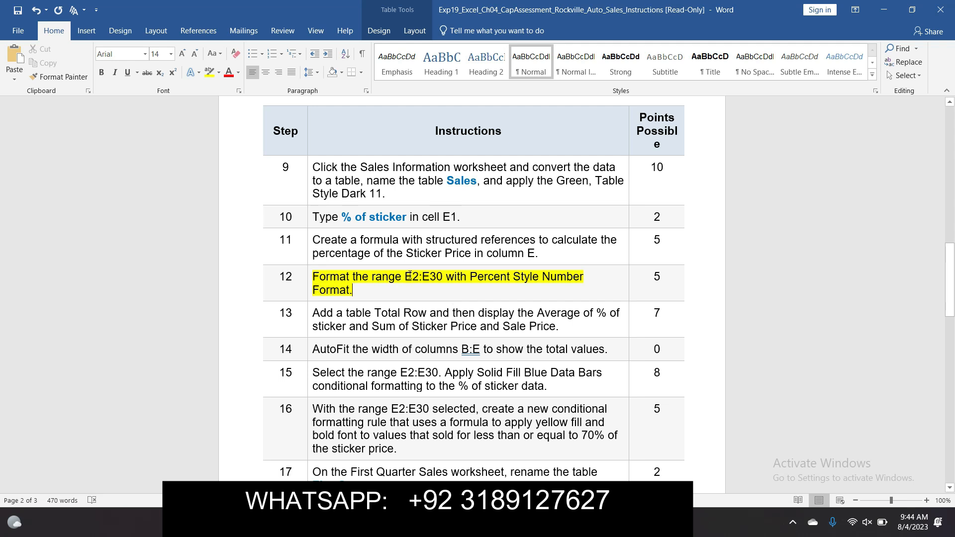
Step: Copy the range reference E2:E30 from step 12 and use it to select that range in the Excel workbook
left_click_drag(404, 277, 433, 276)
key("ctrl+c")
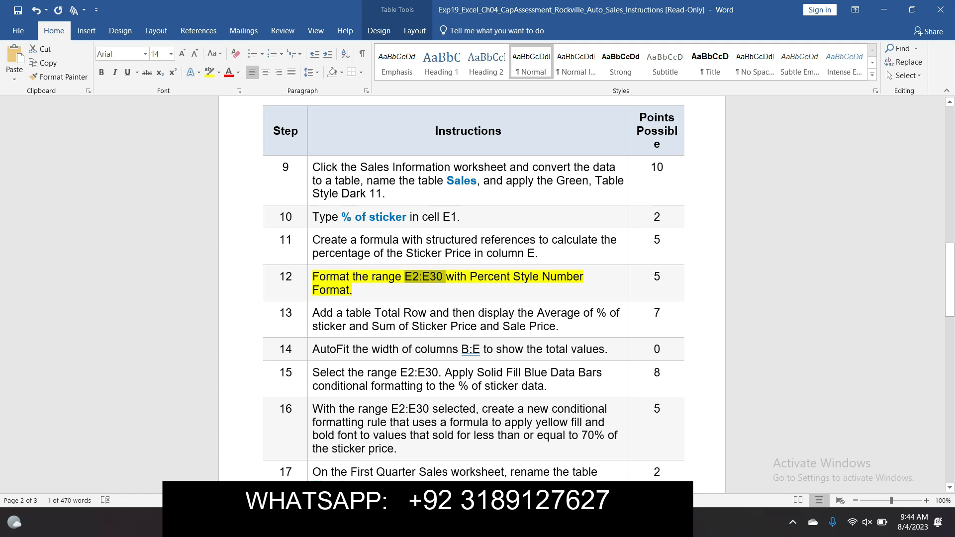
left_click(659, 522)
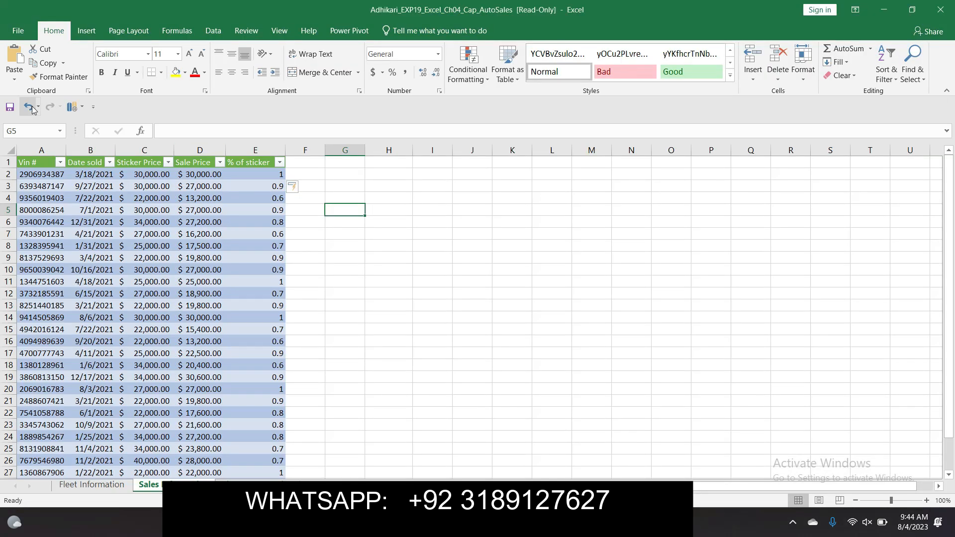
left_click(33, 130)
key("ctrl+v")
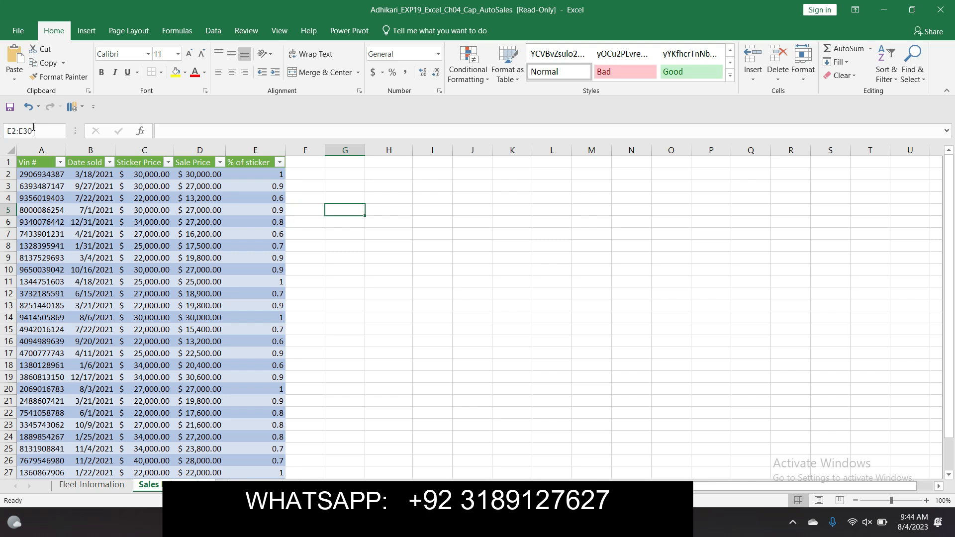
key("Return")
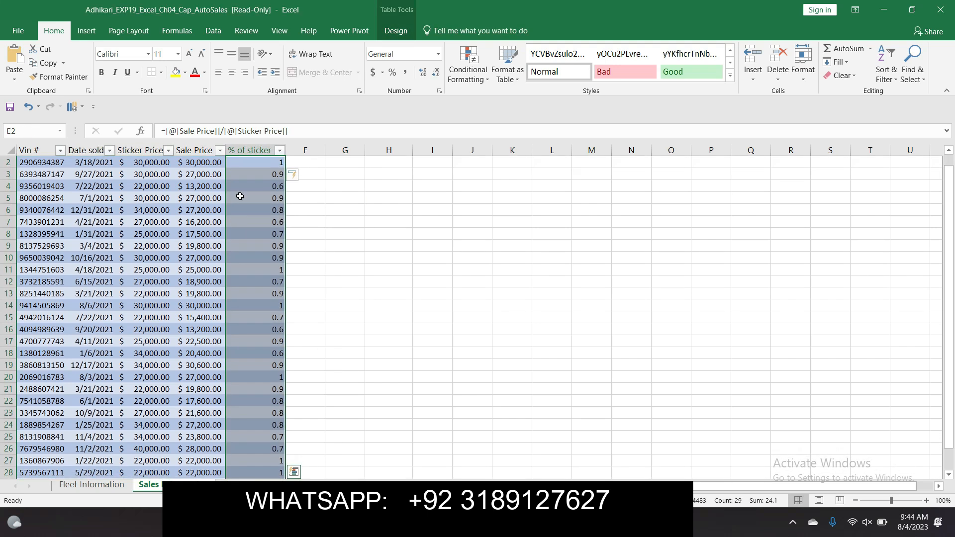
Step: Check step 12's number format in the Word instructions, and format the selected range E2:E30 in the Excel workbook as Percentage
mouse_move(629, 523)
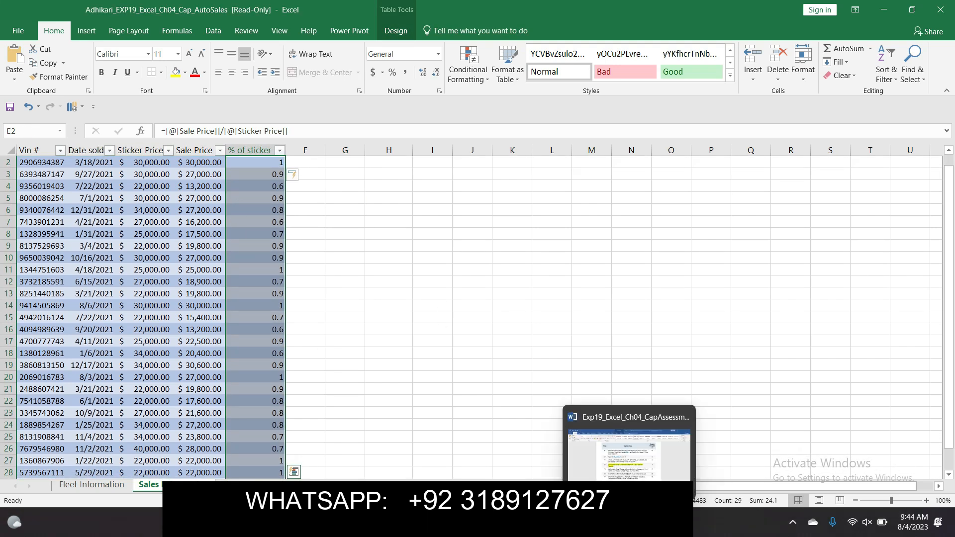
left_click(635, 450)
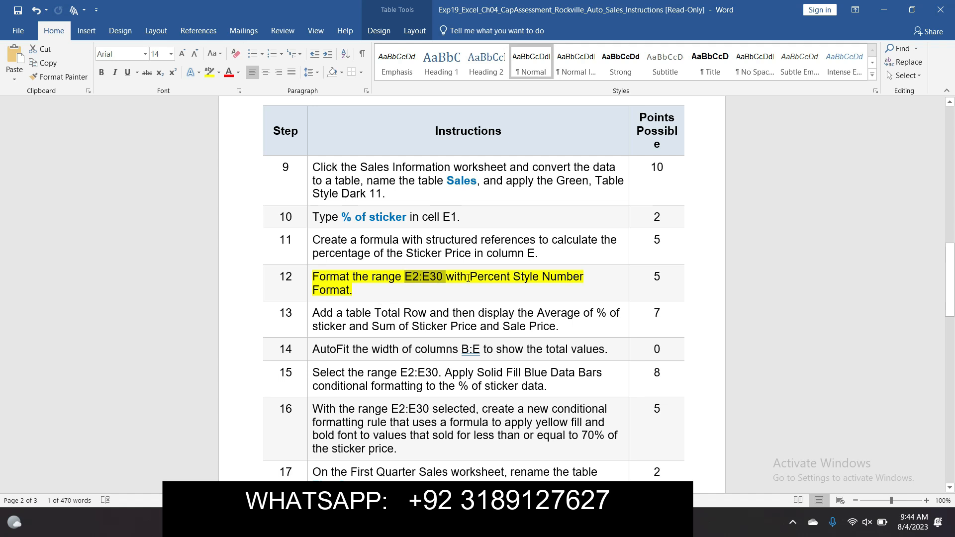
left_click_drag(470, 277, 354, 291)
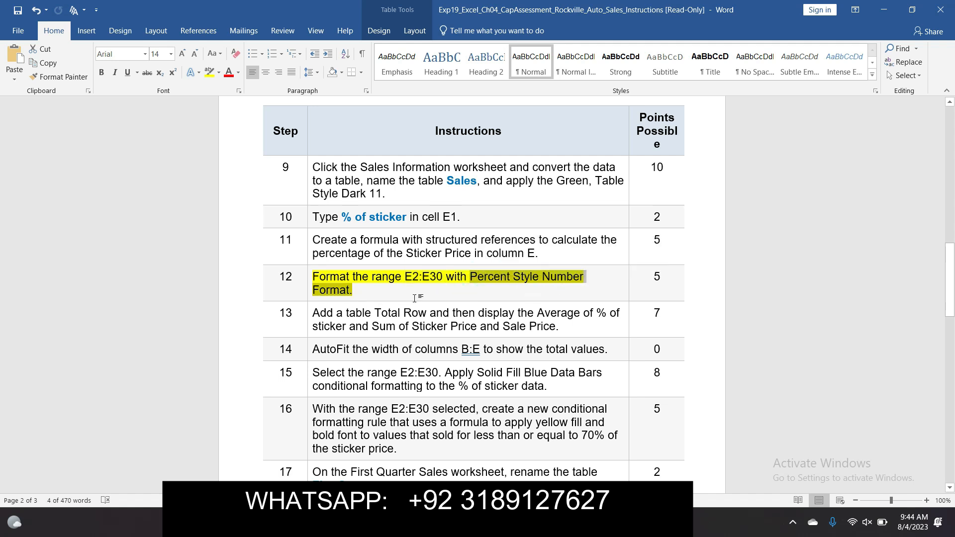
mouse_move(656, 522)
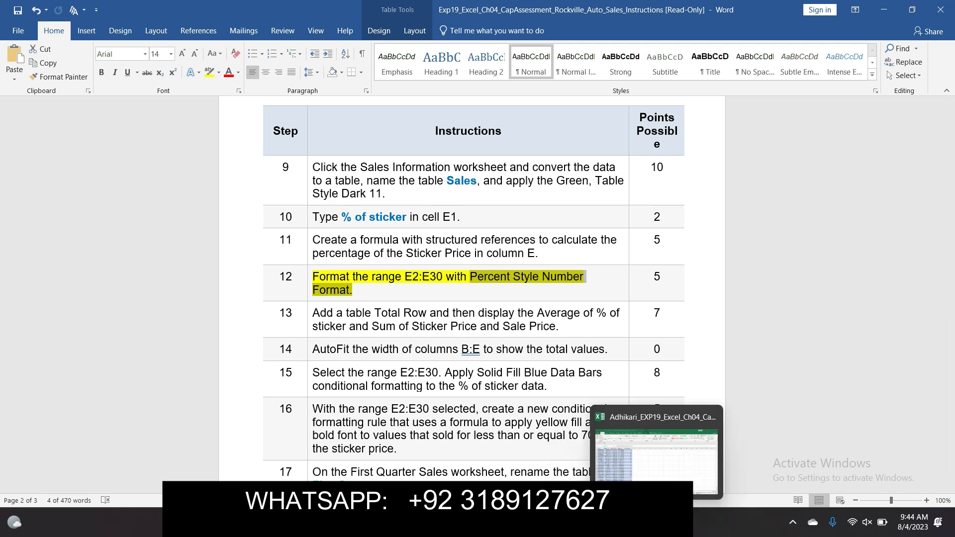
left_click(647, 465)
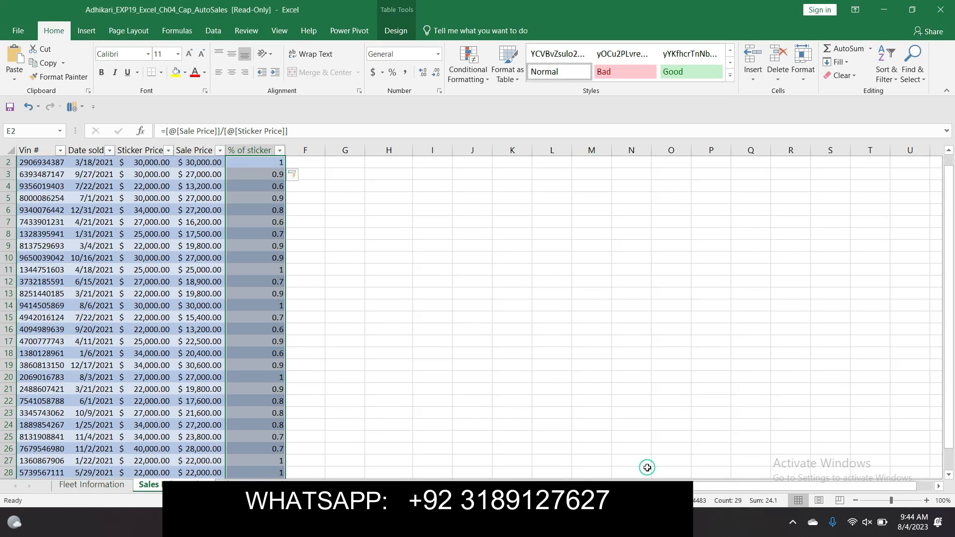
left_click(438, 54)
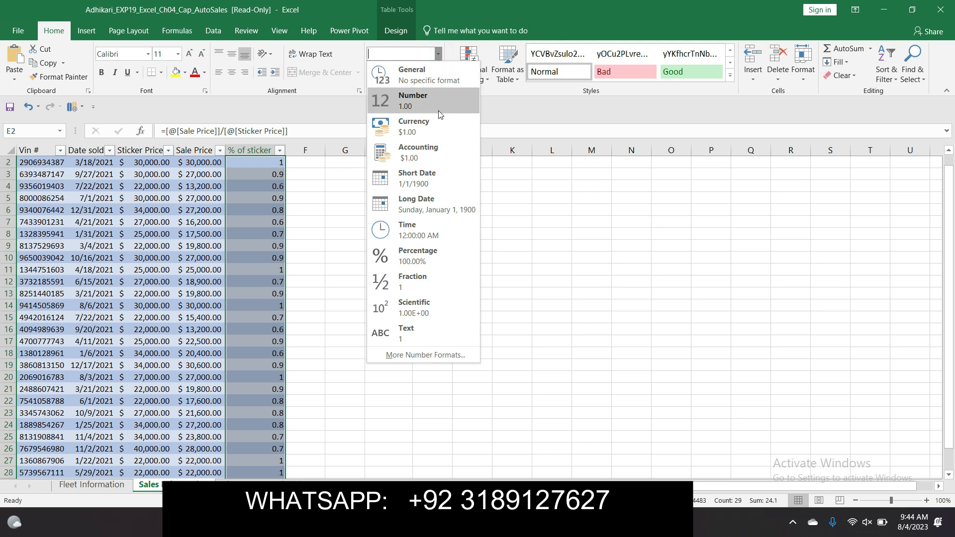
left_click(440, 255)
left_click(521, 355)
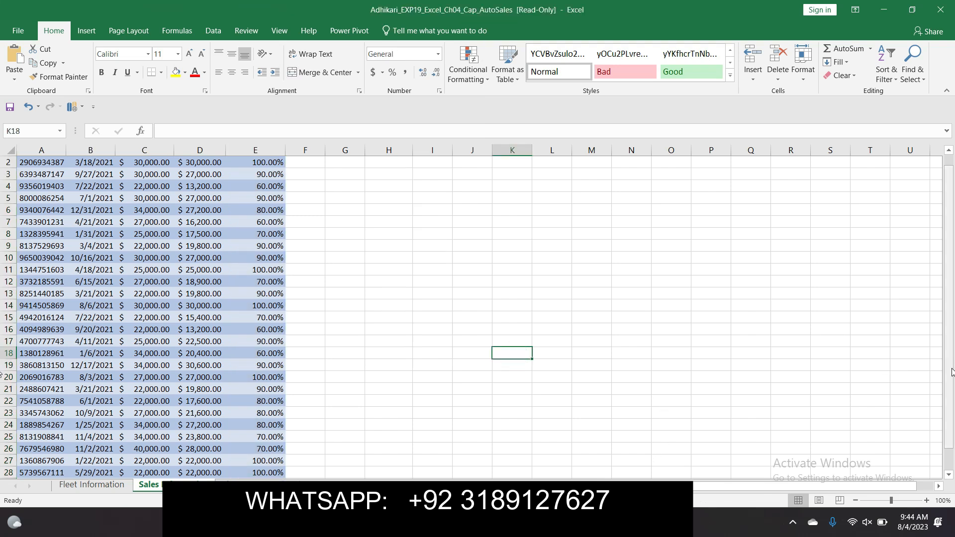
scroll(951, 372, "up", 1)
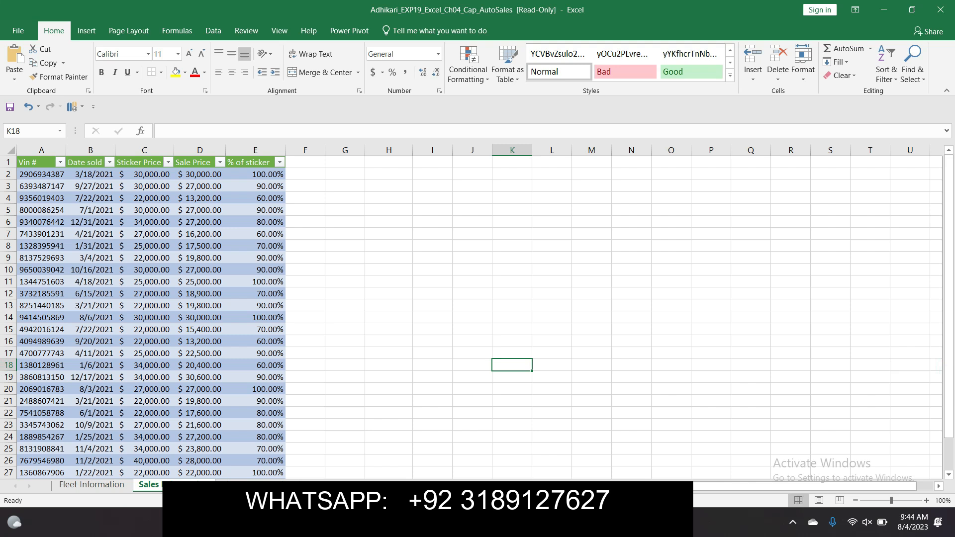
Step: Switch to the Word instructions, clear the highlight from step 12 and highlight step 13 in yellow
left_click(631, 466)
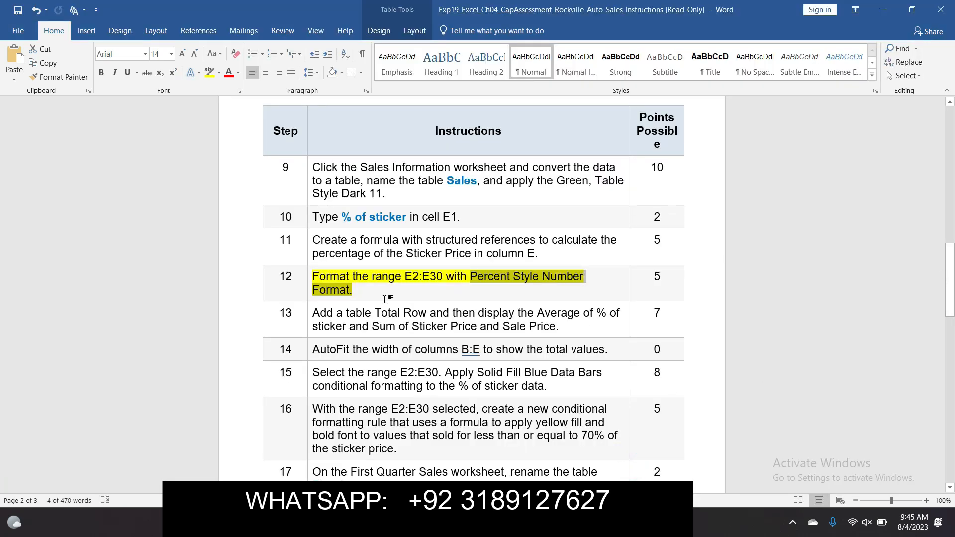
left_click(409, 292)
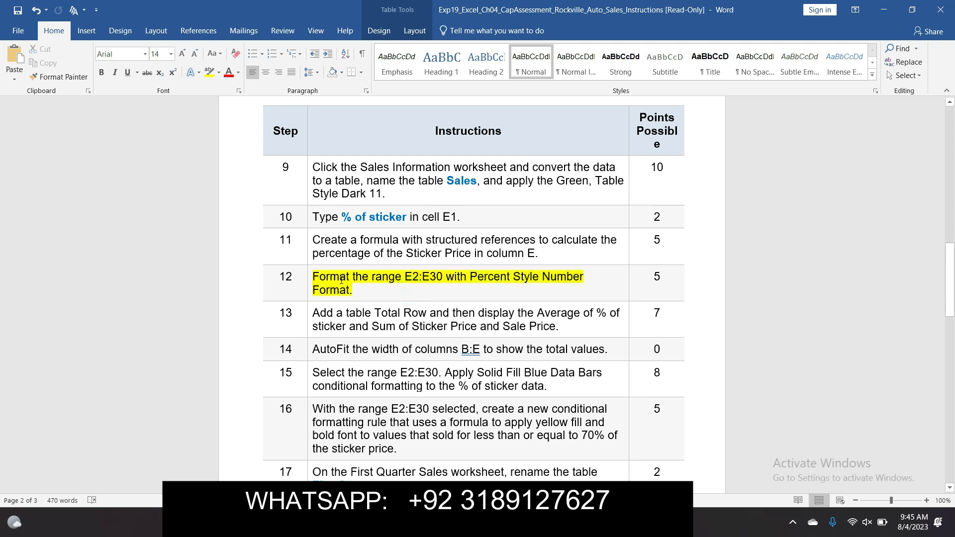
left_click(304, 277)
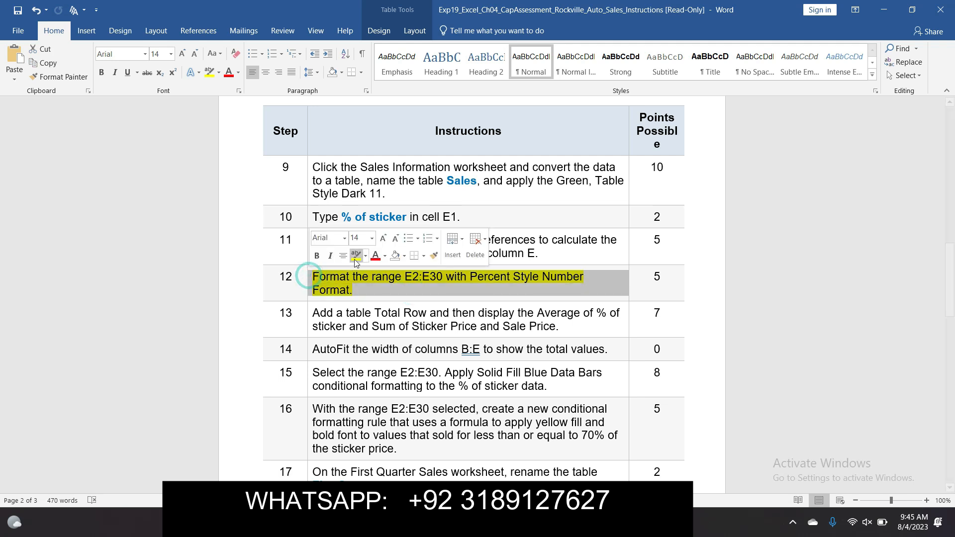
left_click(355, 256)
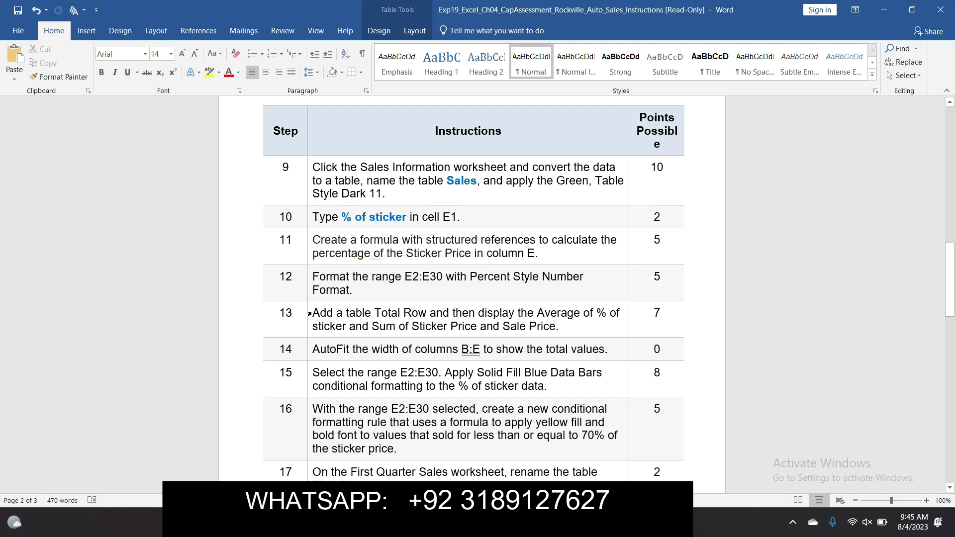
left_click(309, 315)
left_click(356, 293)
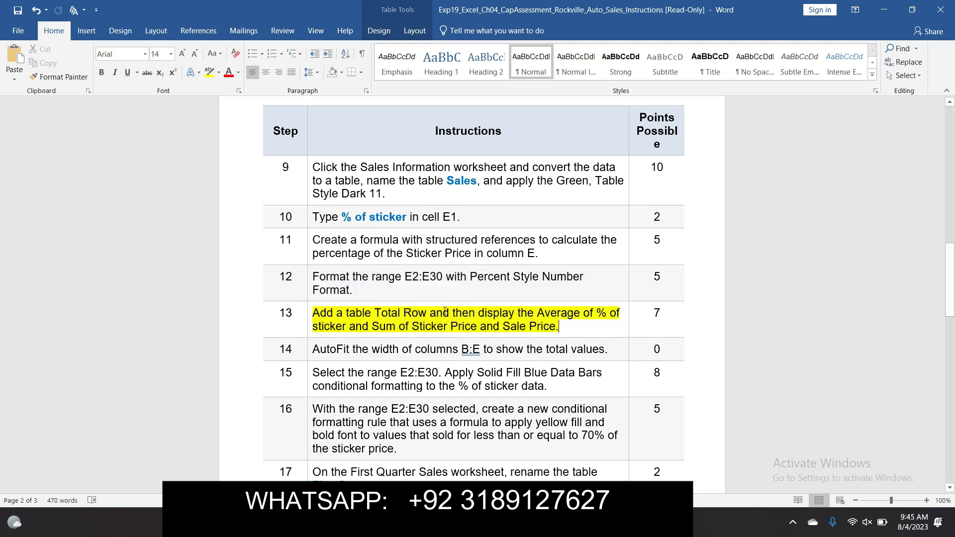
Step: Check the phrase "Add a table Total Row" in step 13, and add a Total Row to the Sales table in the Excel workbook
left_click(316, 315)
key("ctrl+shift+Right")
key("ctrl+shift+Right")
key("ctrl+shift+Right")
key("ctrl+shift+Right")
key("ctrl+shift+Right")
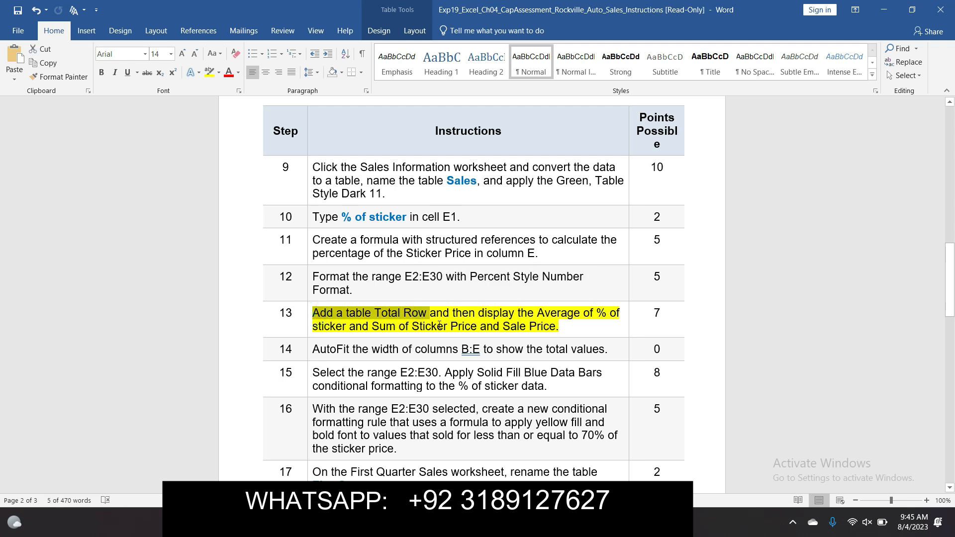
mouse_move(656, 523)
left_click(651, 467)
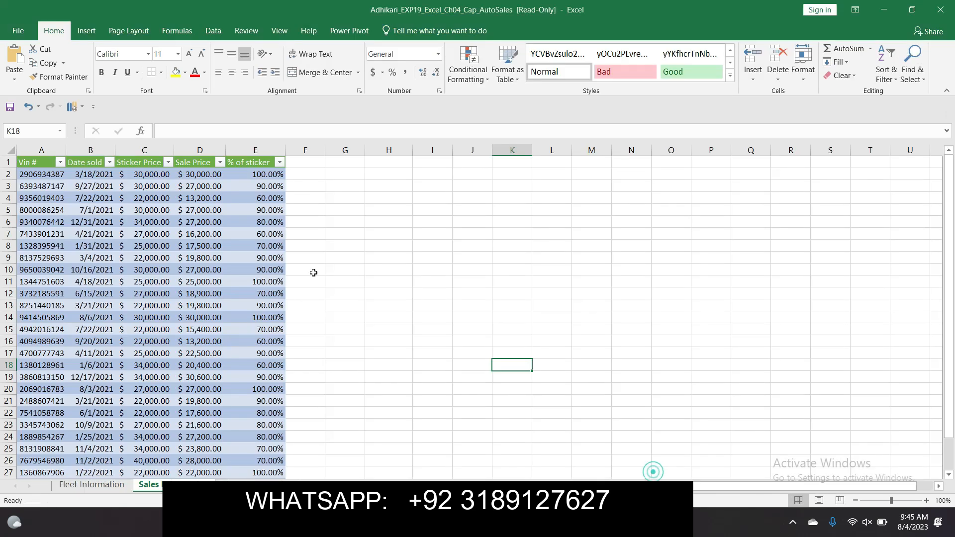
left_click_drag(30, 163, 273, 437)
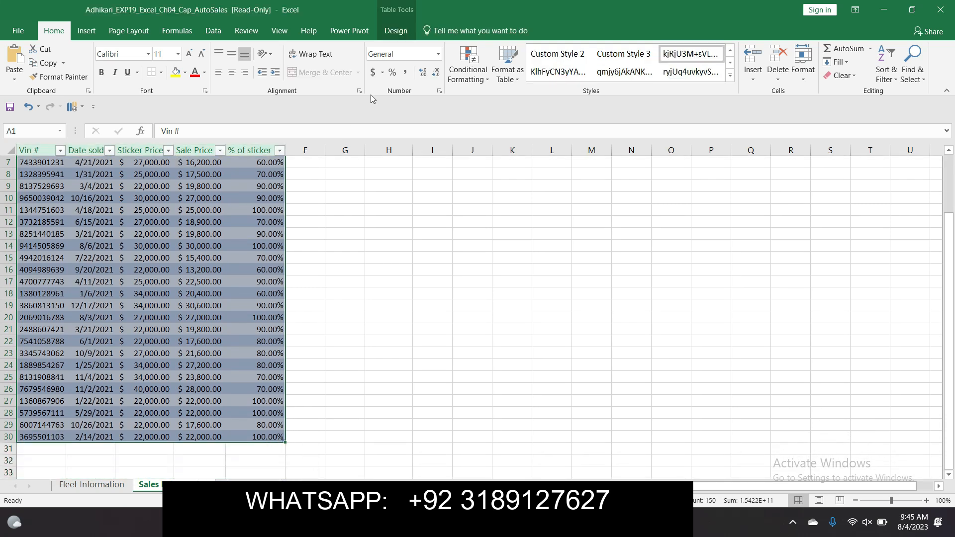
left_click(388, 33)
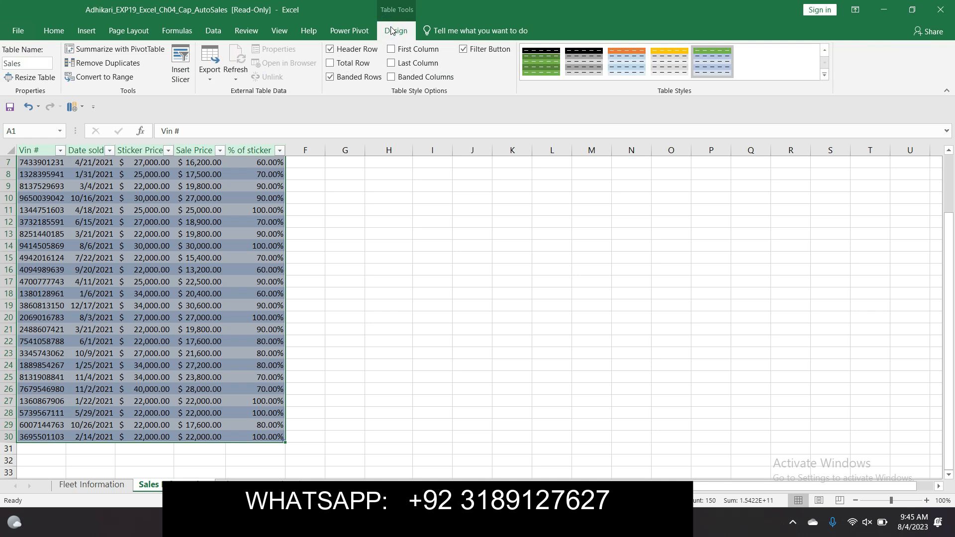
left_click(328, 62)
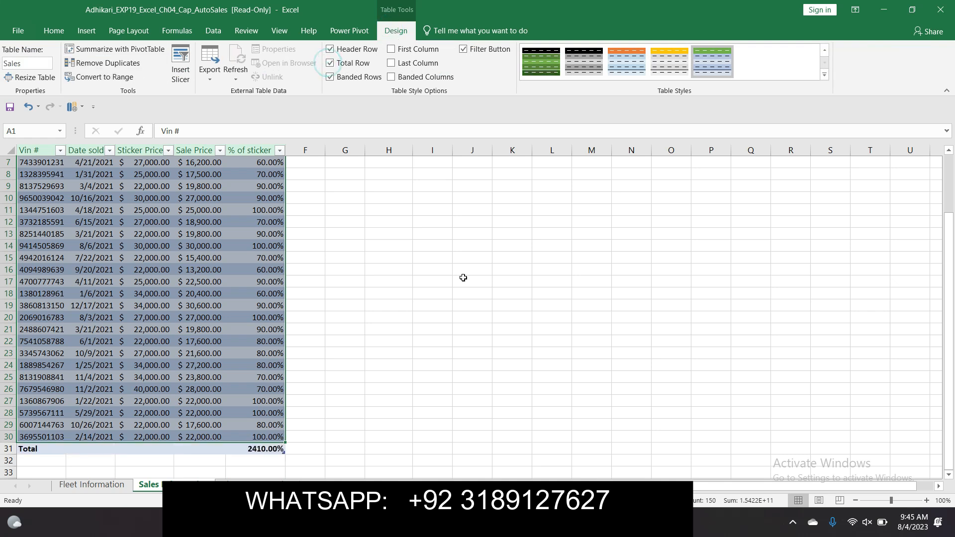
left_click(447, 322)
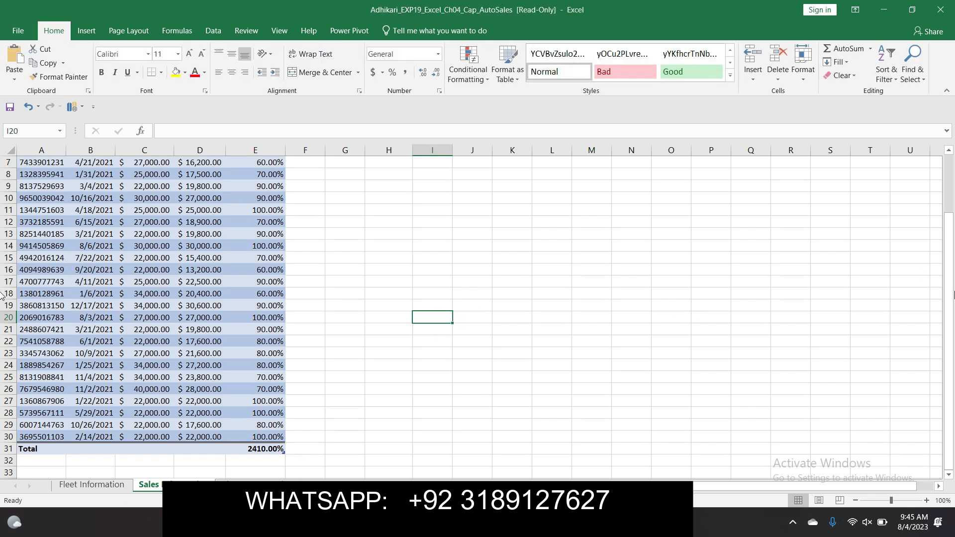
left_click_drag(949, 294, 939, 156)
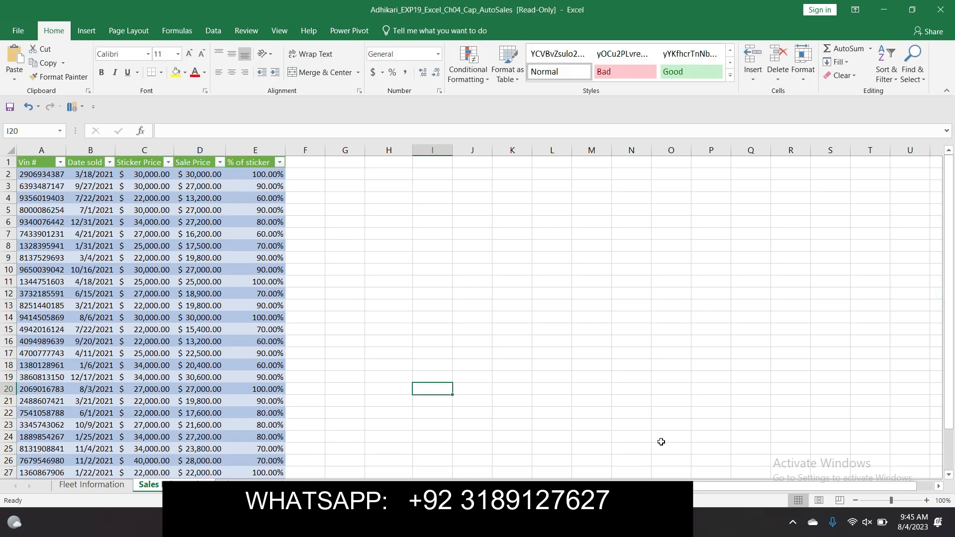
Step: Check step 13's "Average of % of sticker" requirement in Word, and set the % of sticker total in cell E31 to Average in Excel
mouse_move(629, 522)
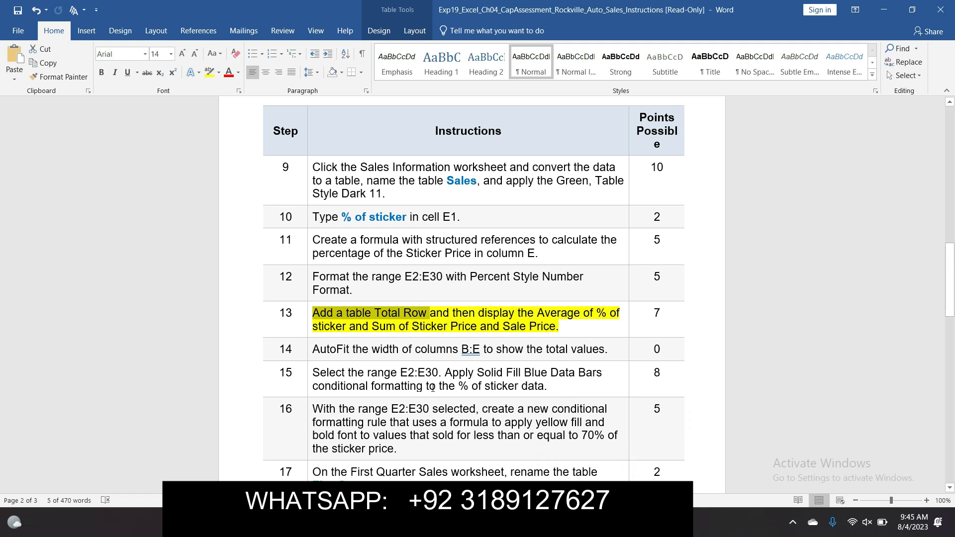
left_click_drag(478, 312, 350, 331)
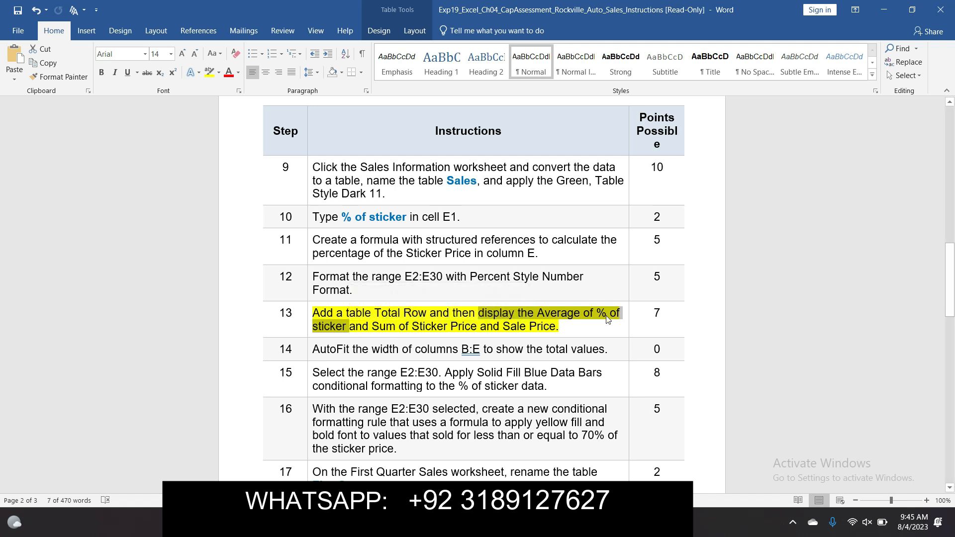
mouse_move(658, 522)
left_click(656, 466)
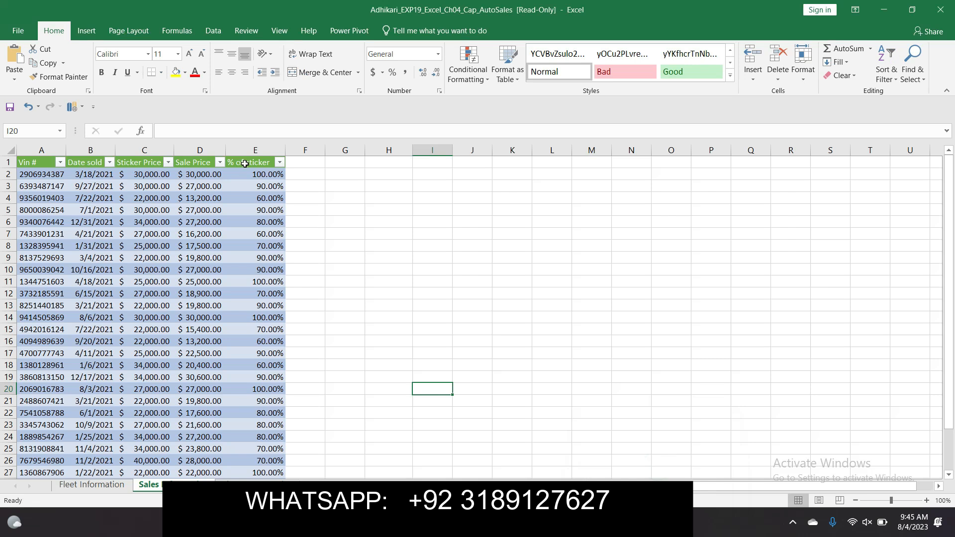
left_click_drag(949, 184, 952, 246)
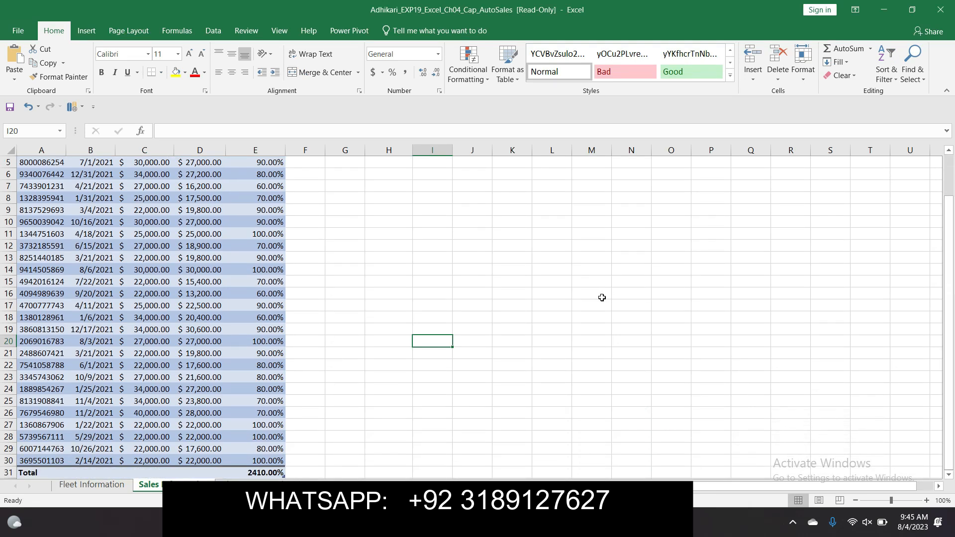
left_click(260, 473)
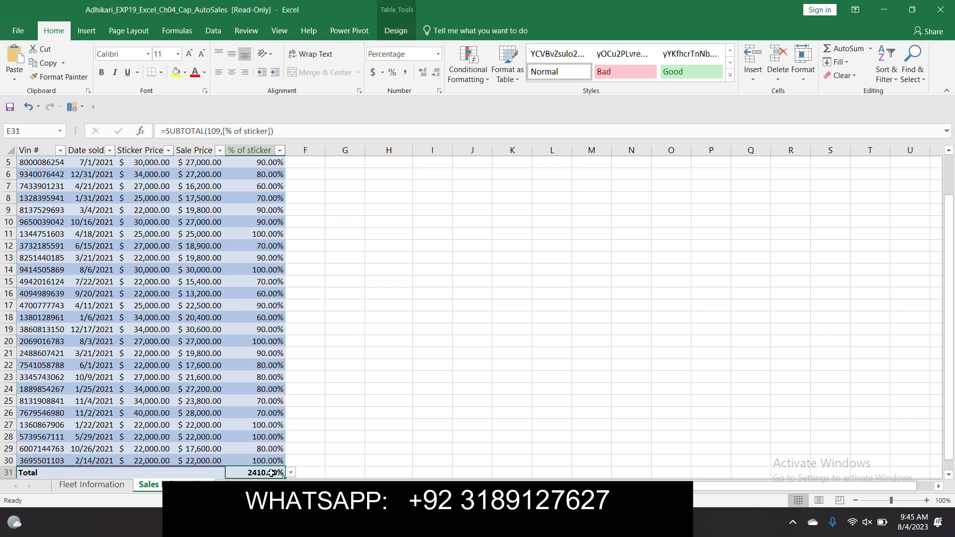
left_click(292, 474)
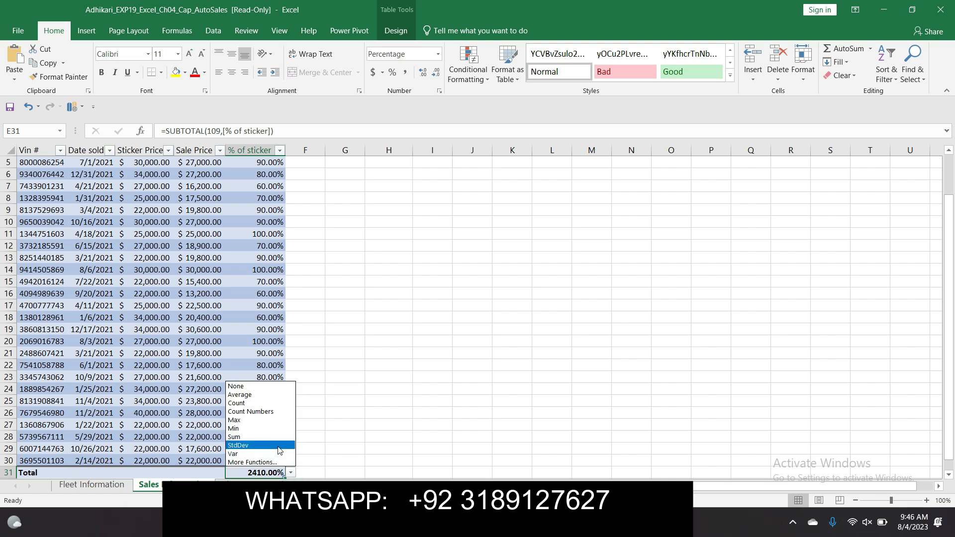
left_click(273, 395)
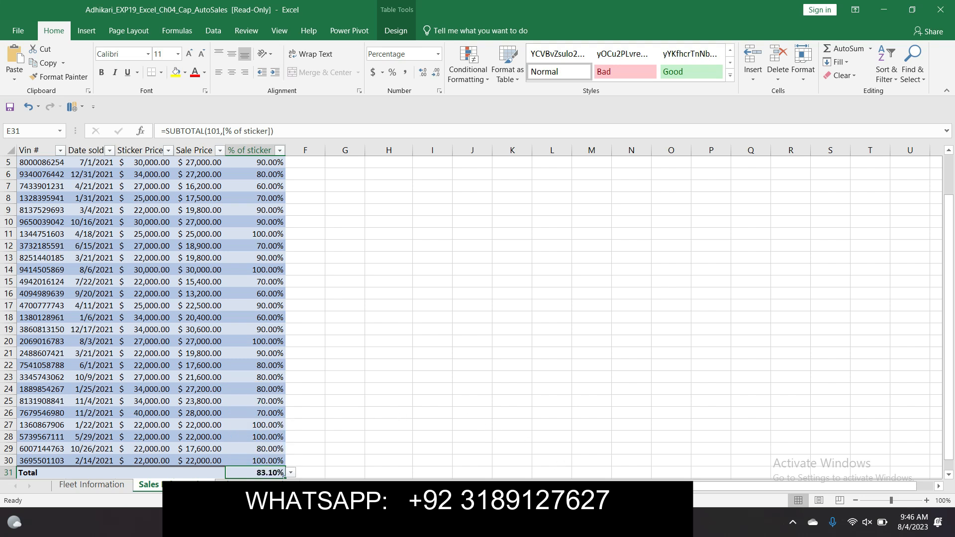
Step: Check step 13's phrase "Sum of Sticker Price" in Word, and set the Sticker Price total in cell C31 to Sum in Excel
mouse_move(630, 522)
left_click(631, 450)
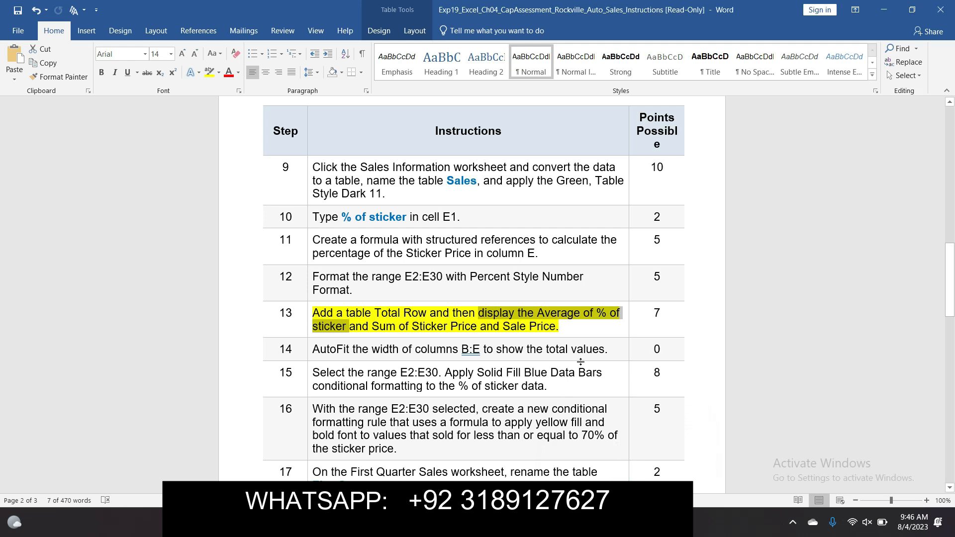
left_click(574, 325)
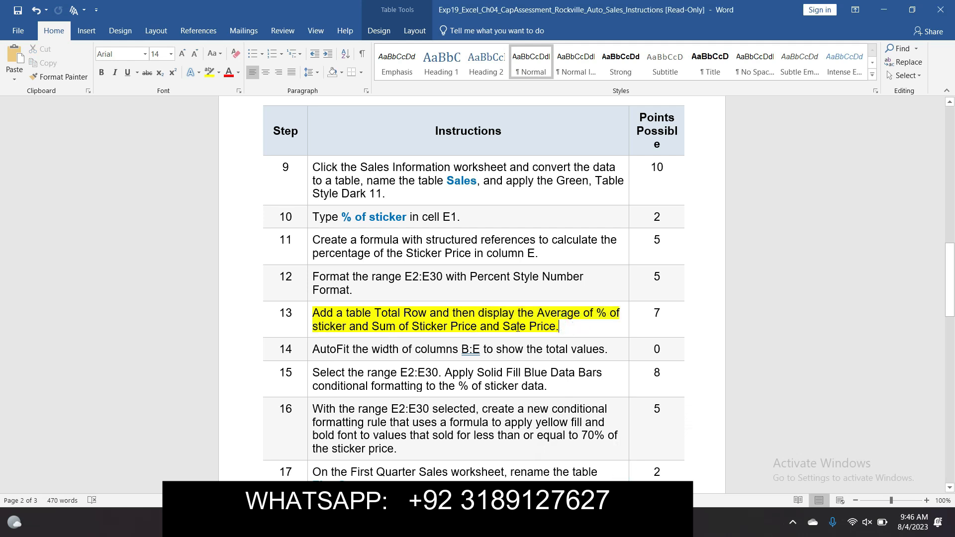
left_click_drag(372, 326, 481, 326)
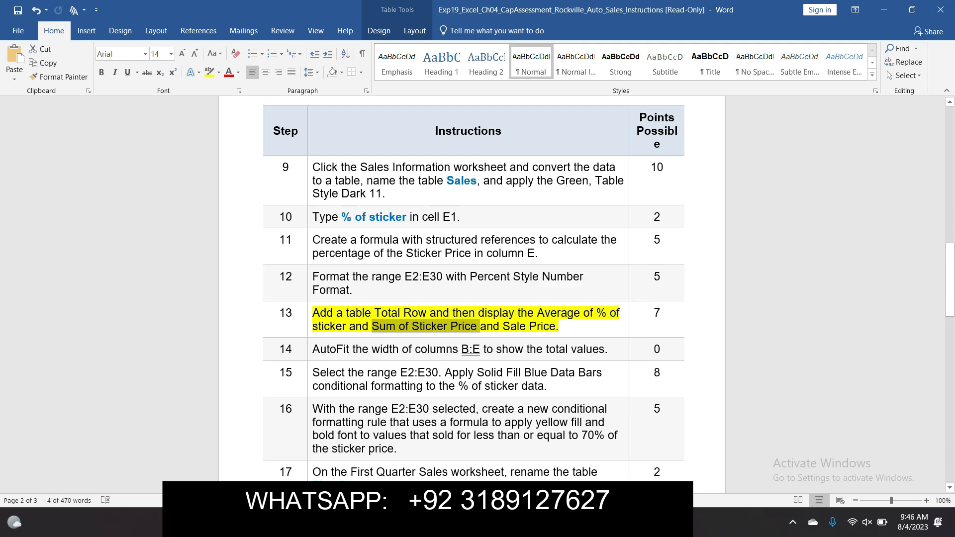
mouse_move(652, 523)
left_click(642, 472)
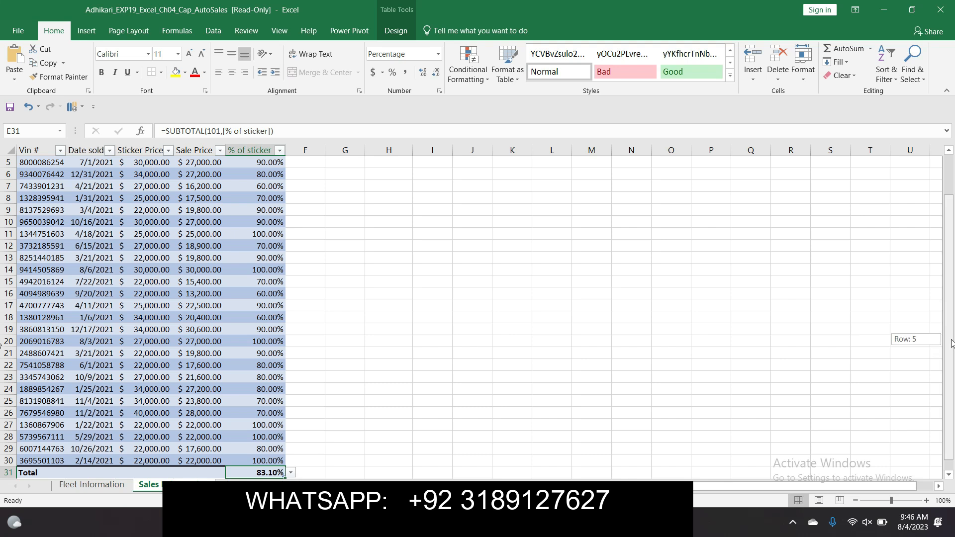
scroll(942, 339, "down", 1)
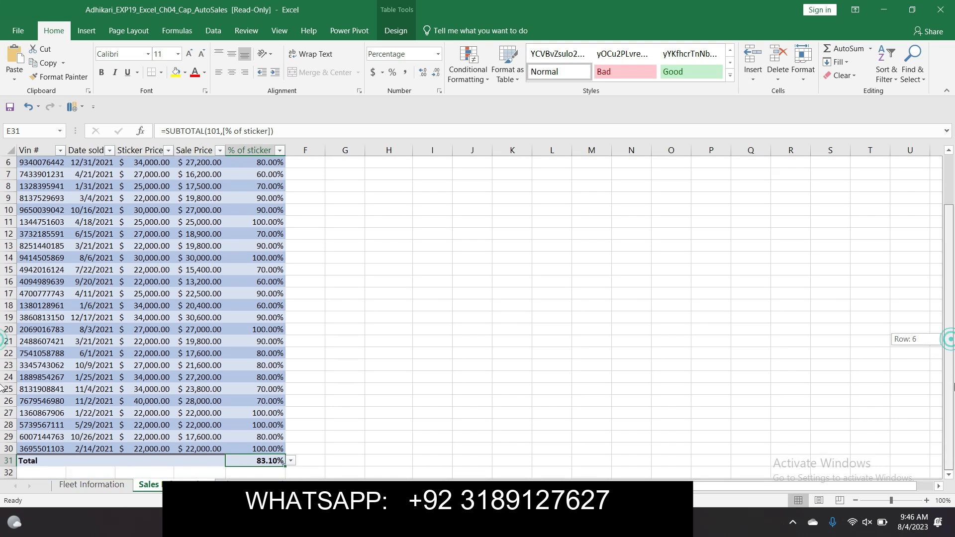
left_click(155, 458)
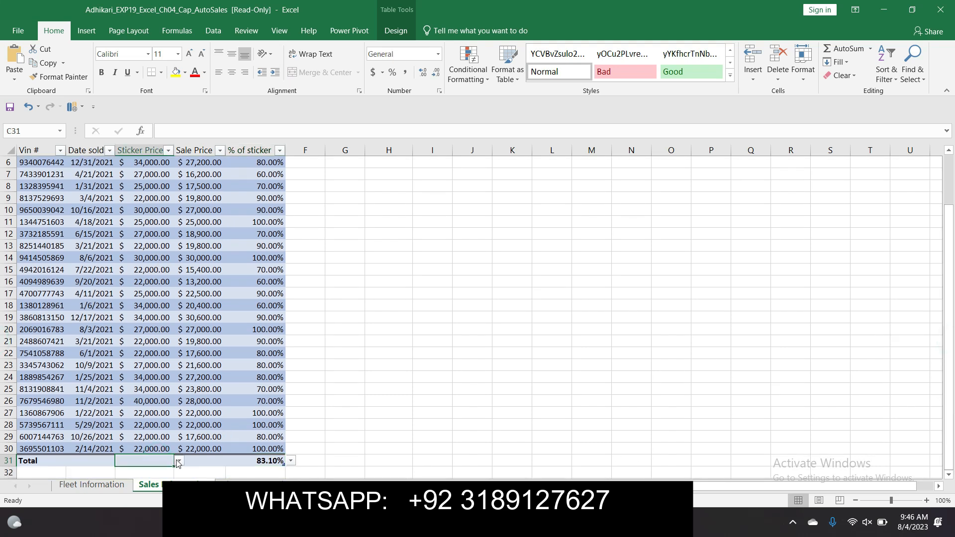
left_click(178, 461)
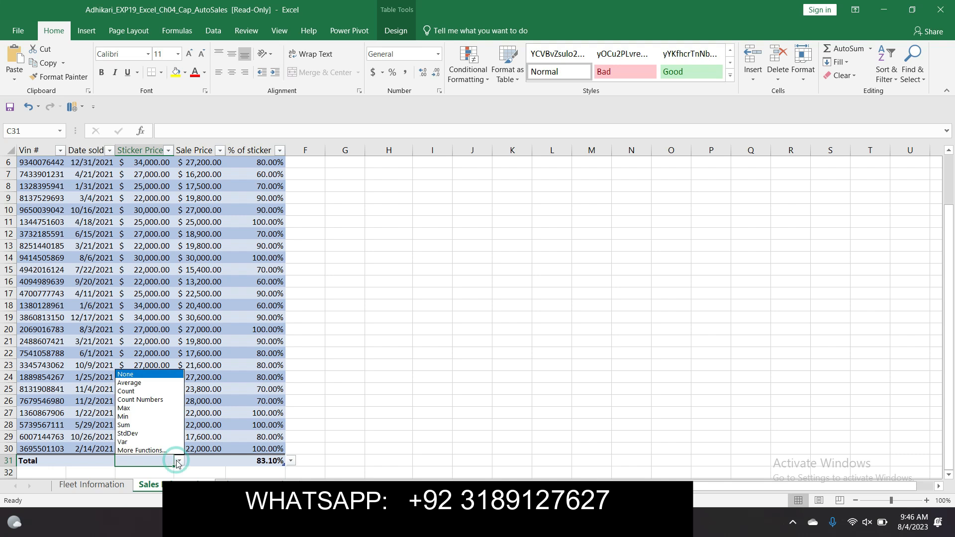
left_click(155, 424)
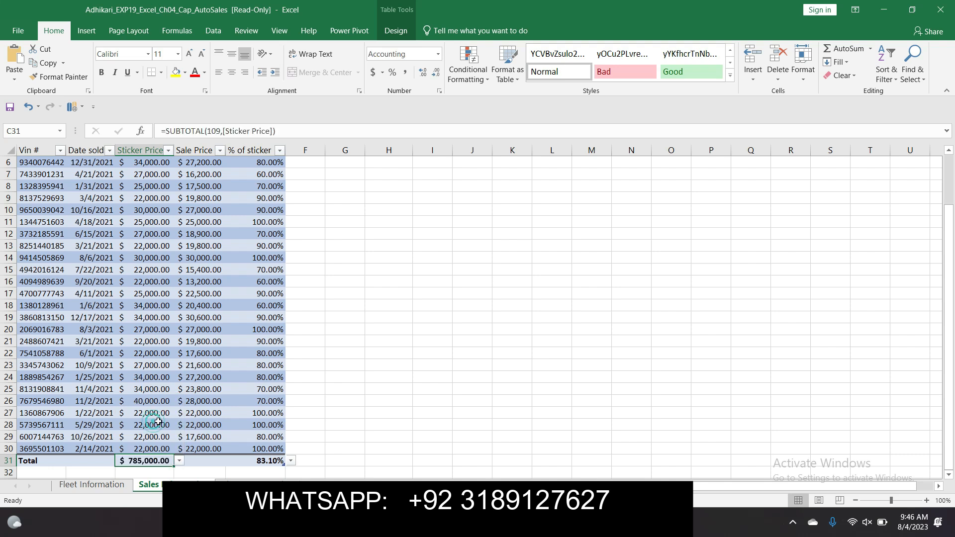
Step: Check step 13's "Sale Price" requirement in Word, and set the Sale Price total in cell D31 to Sum in Excel
left_click(615, 467)
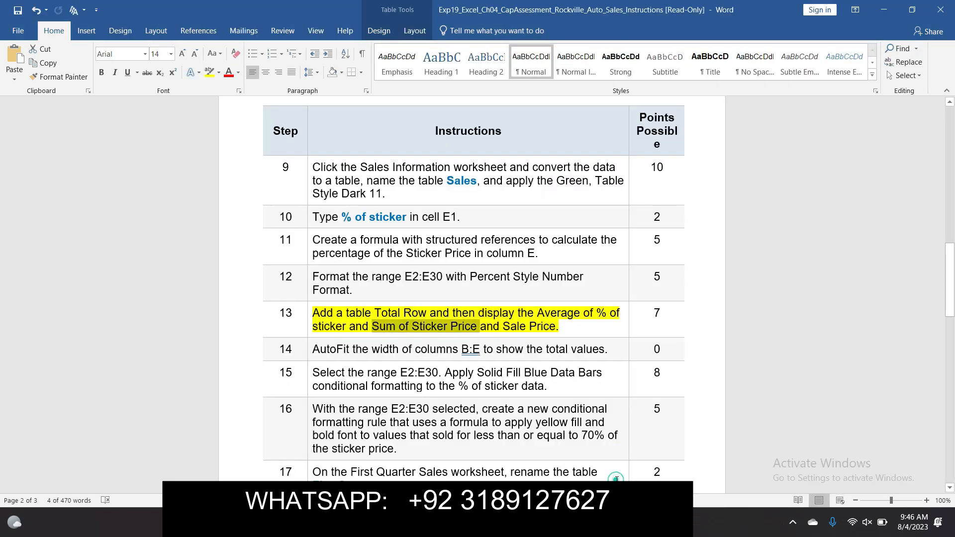
left_click_drag(507, 325, 546, 329)
mouse_move(657, 523)
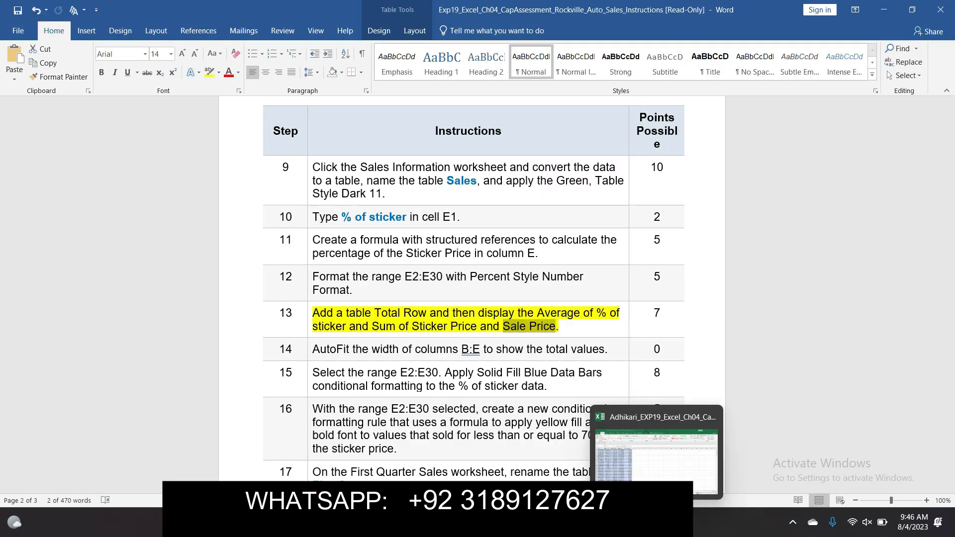
left_click(656, 452)
left_click(218, 461)
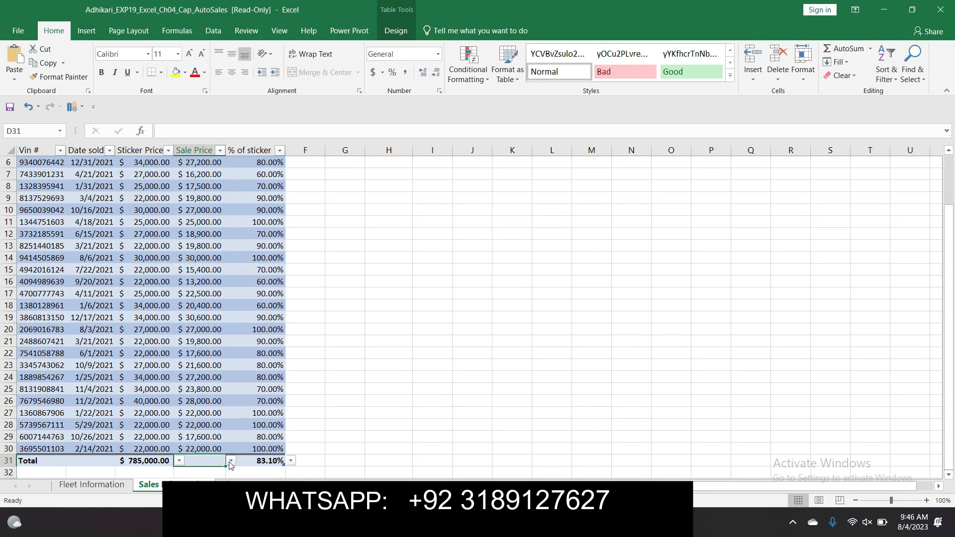
left_click(230, 462)
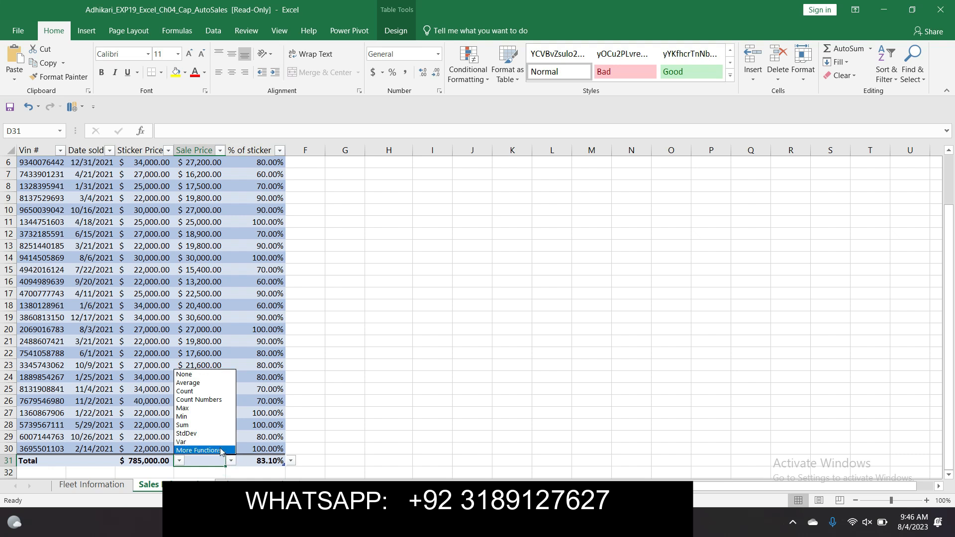
left_click(213, 426)
Step: Widen column D so the Sale Price total fits, and switch back to the Word instructions
left_click(384, 444)
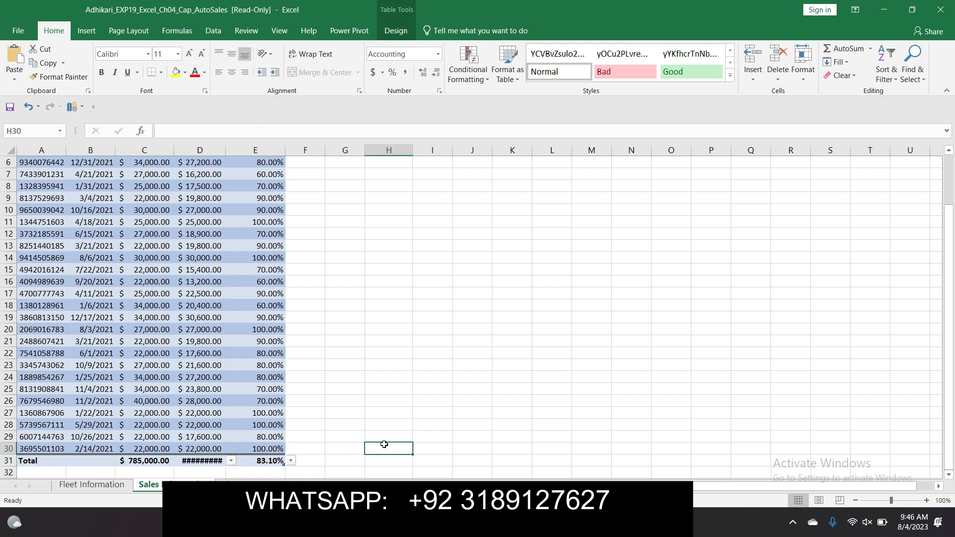
left_click_drag(227, 154, 250, 156)
left_click(440, 328)
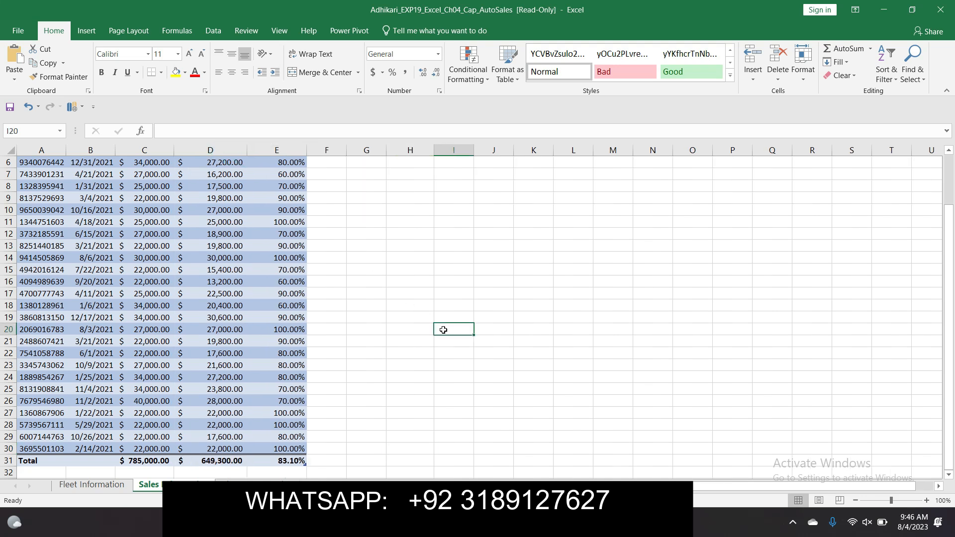
mouse_move(629, 522)
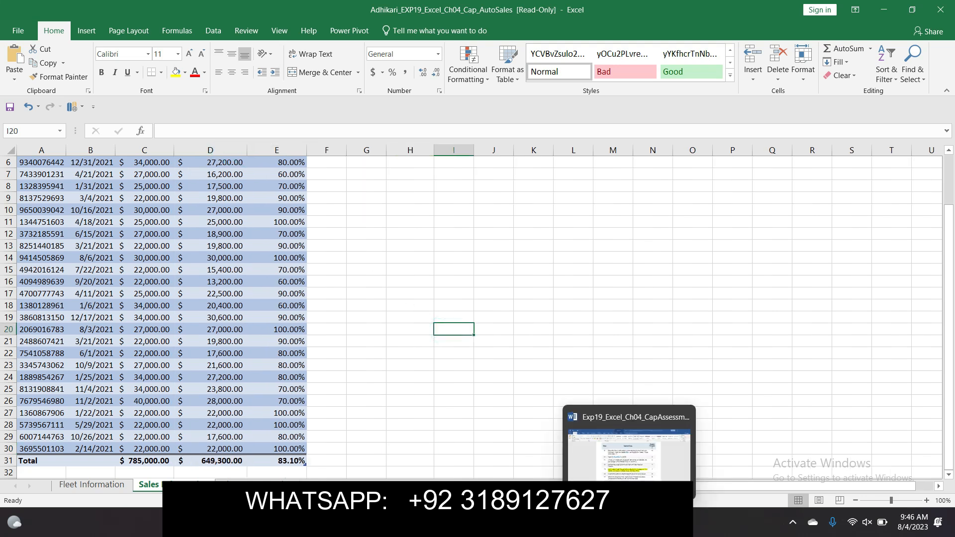
left_click(637, 464)
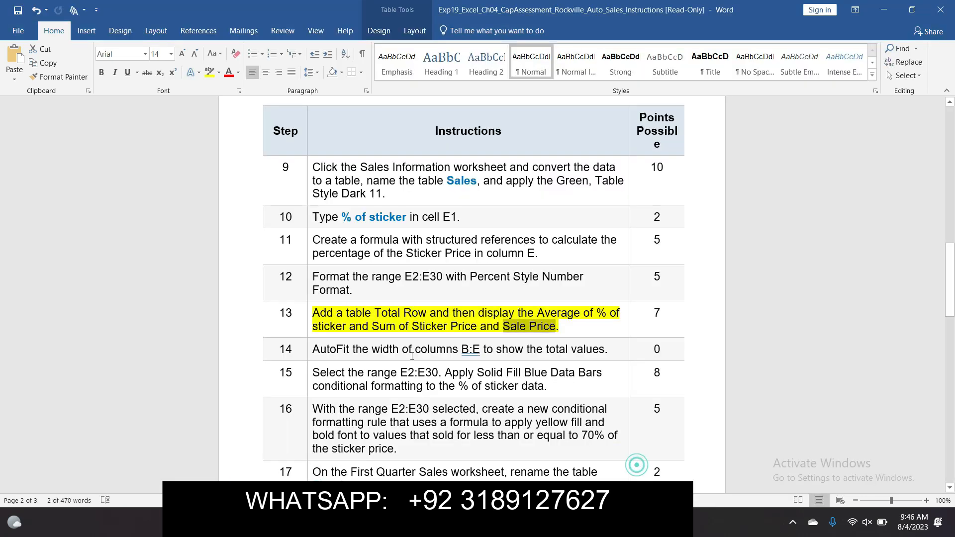
Step: Clear the highlight from step 13 in the Word instructions and highlight step 14 in yellow
left_click(308, 315)
left_click(353, 290)
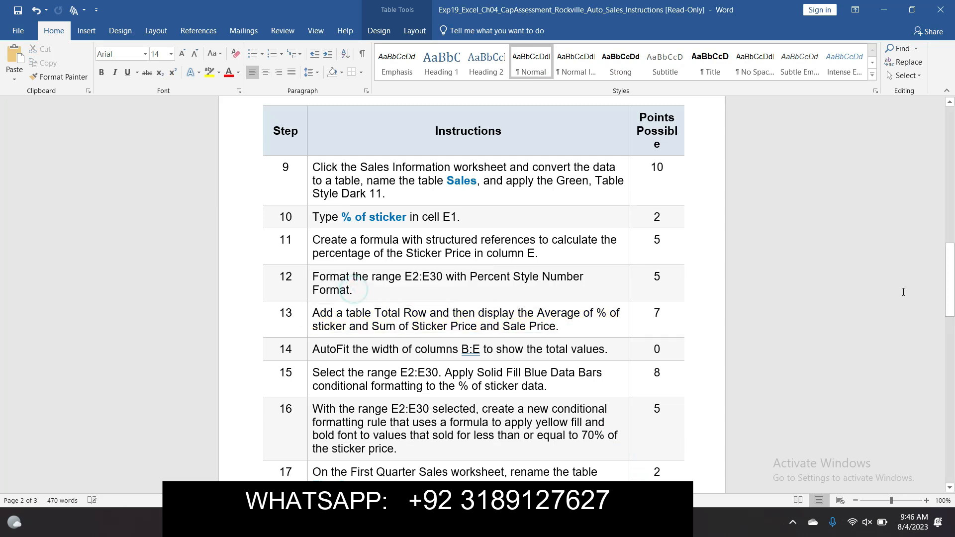
mouse_move(950, 274)
left_mouse_down()
mouse_move(951, 343)
mouse_move(951, 285)
left_mouse_up()
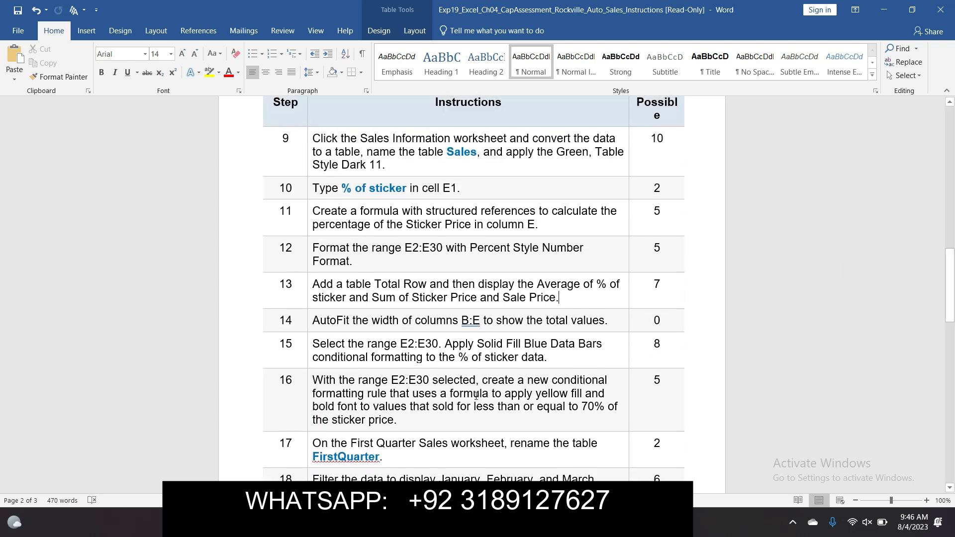
left_click(310, 322)
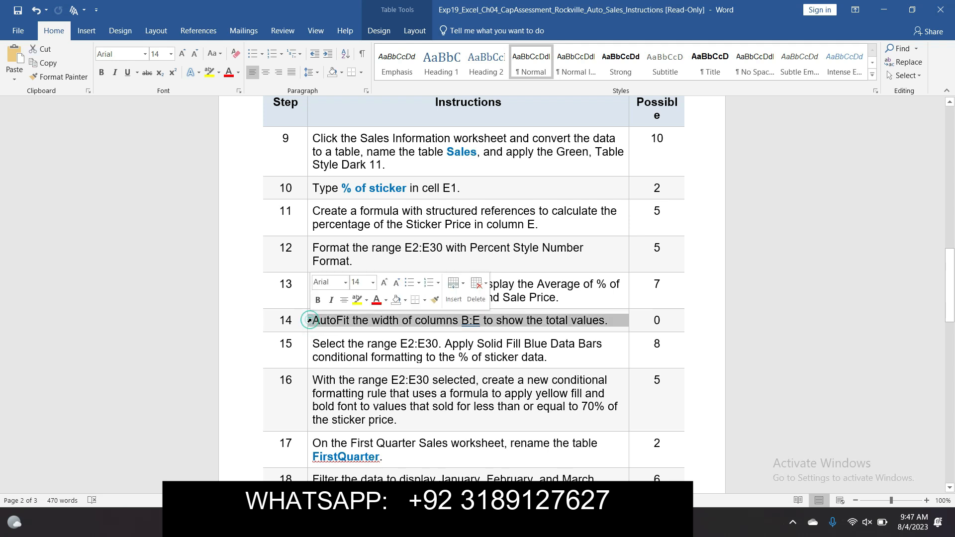
left_click(357, 300)
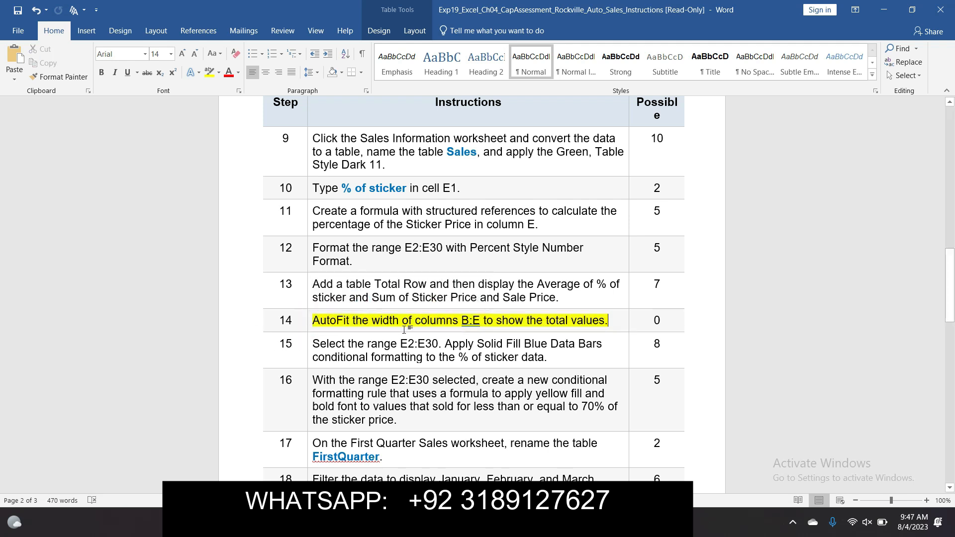
Step: Check the column range B:E named in step 14, and switch to the Excel workbook
double_click(469, 322)
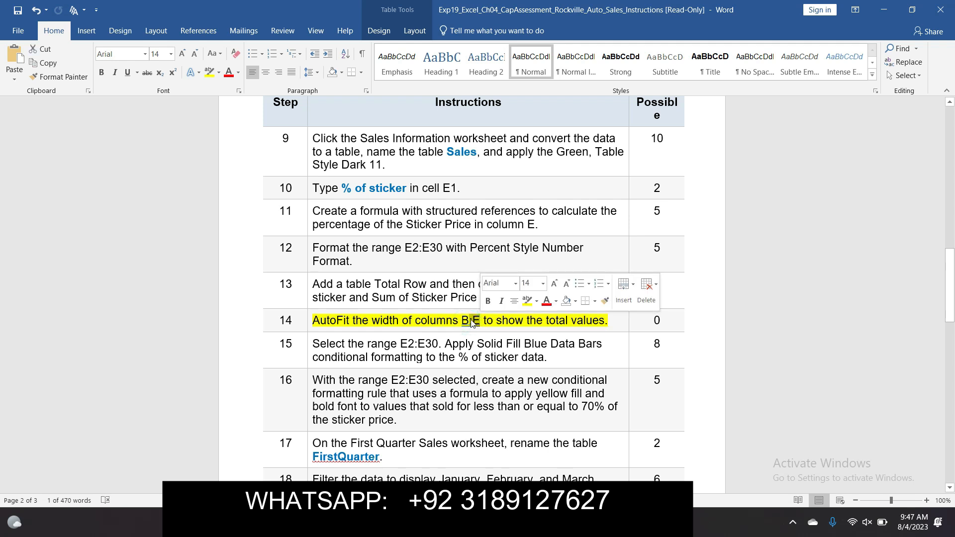
left_click(465, 321)
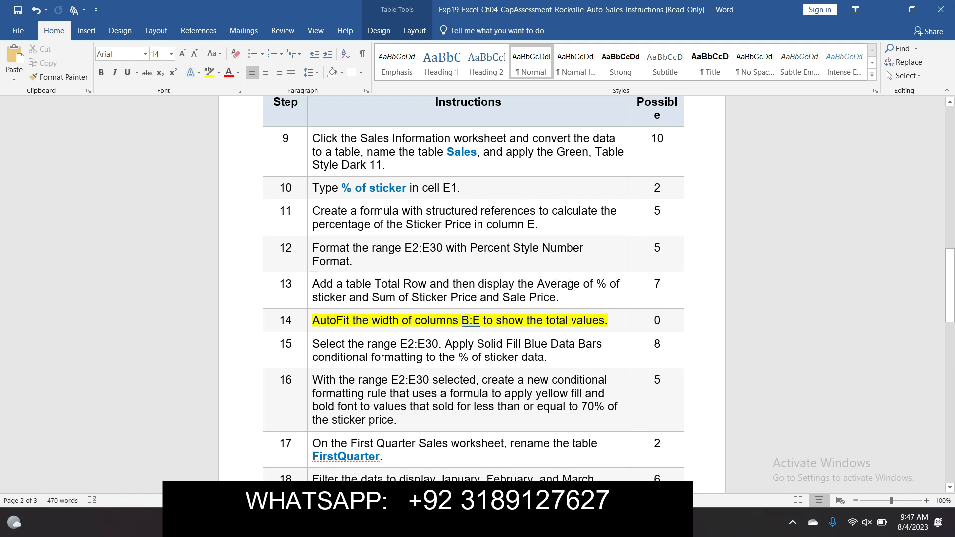
left_click_drag(462, 321, 480, 322)
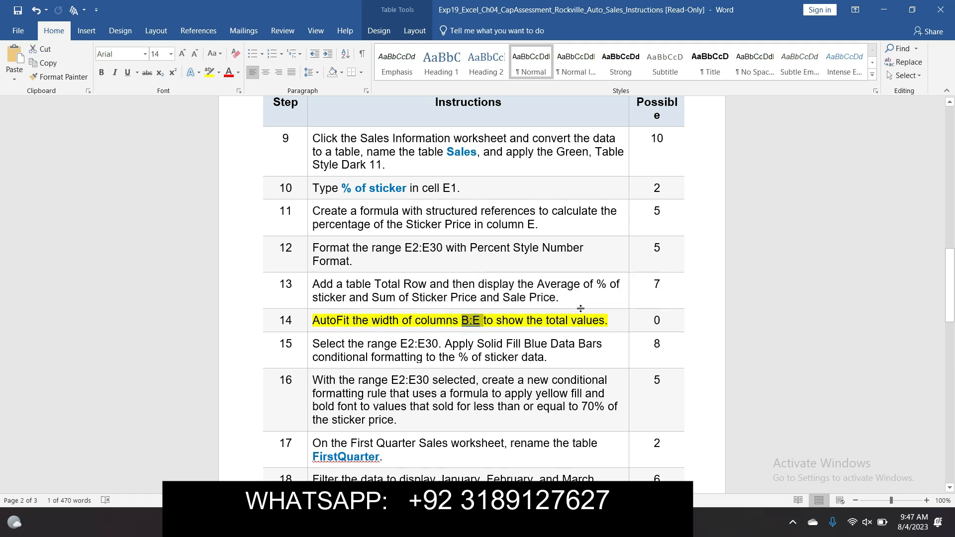
mouse_move(659, 523)
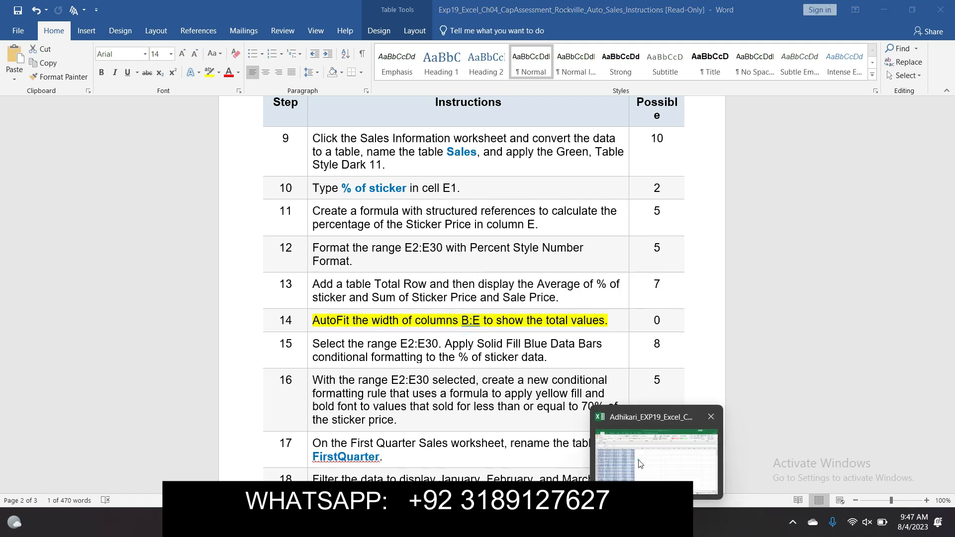
left_click(659, 450)
Step: AutoFit the width of columns B through E on the Sales Information worksheet
left_click_drag(947, 343, 947, 295)
left_click(90, 149)
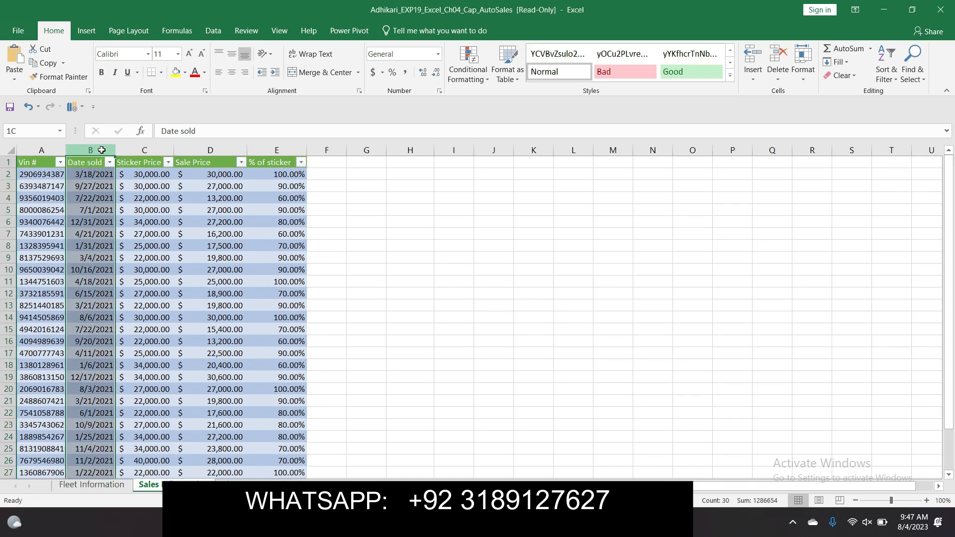
left_click(129, 149)
left_click_drag(90, 150, 264, 199)
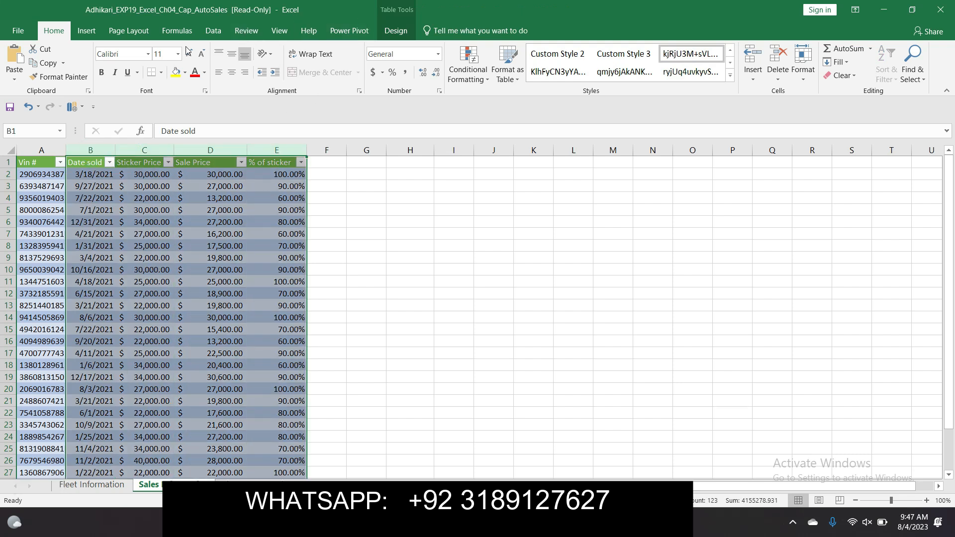
left_click(78, 33)
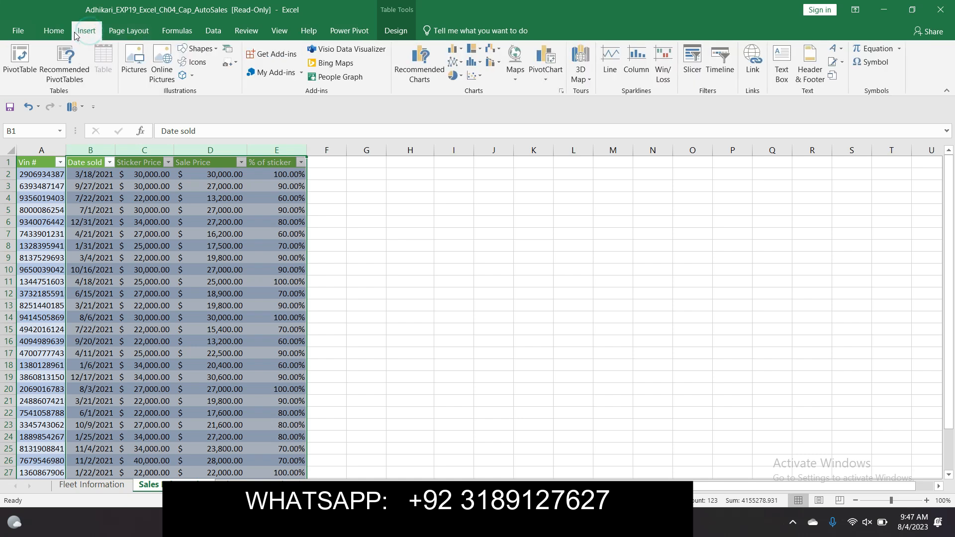
left_click(54, 31)
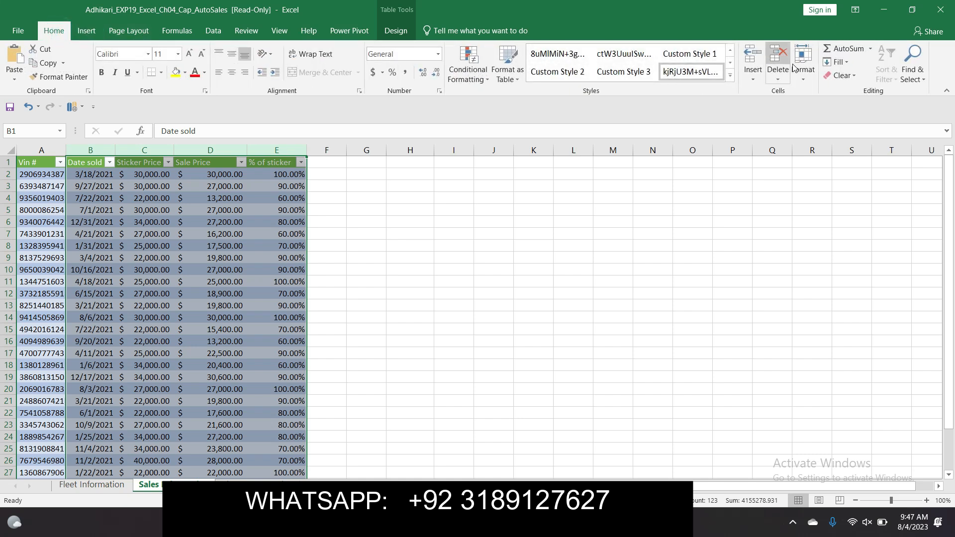
left_click(802, 79)
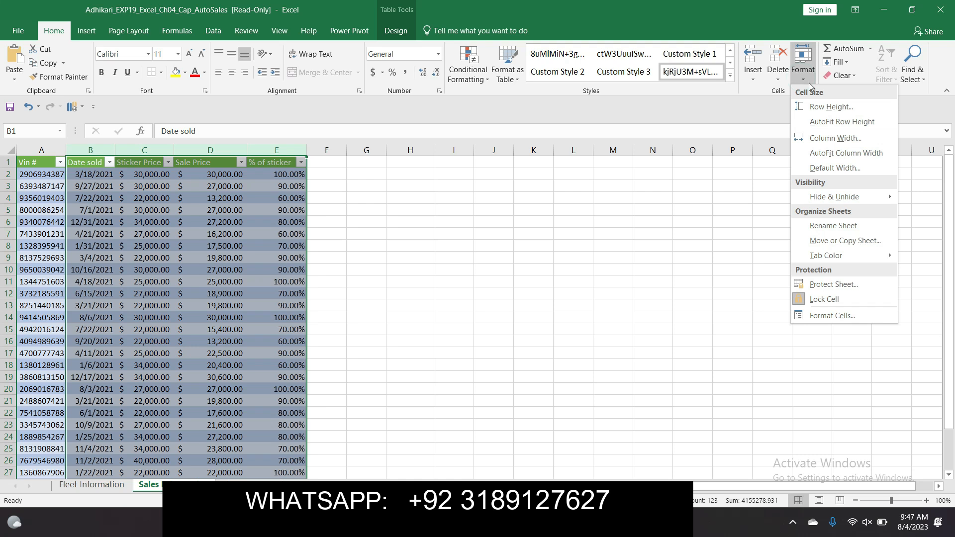
left_click(839, 153)
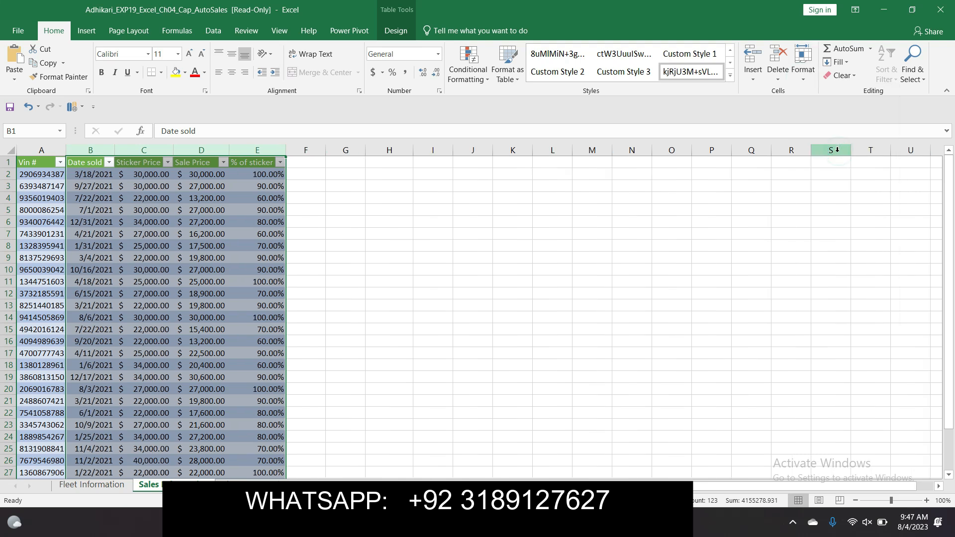
left_click(607, 267)
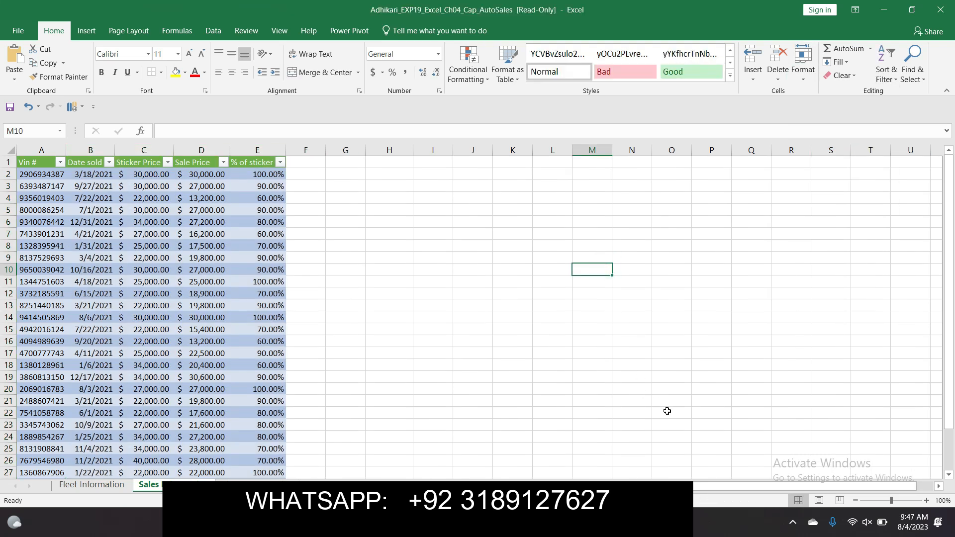
Step: Switch back to the Word instructions, clear the highlight from step 14 and highlight step 15 in yellow
mouse_move(629, 523)
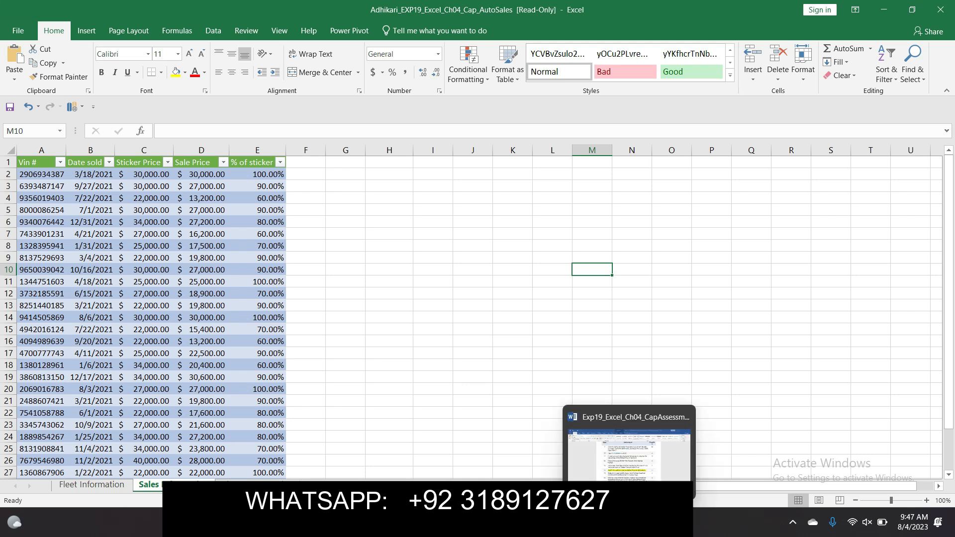
left_click(629, 453)
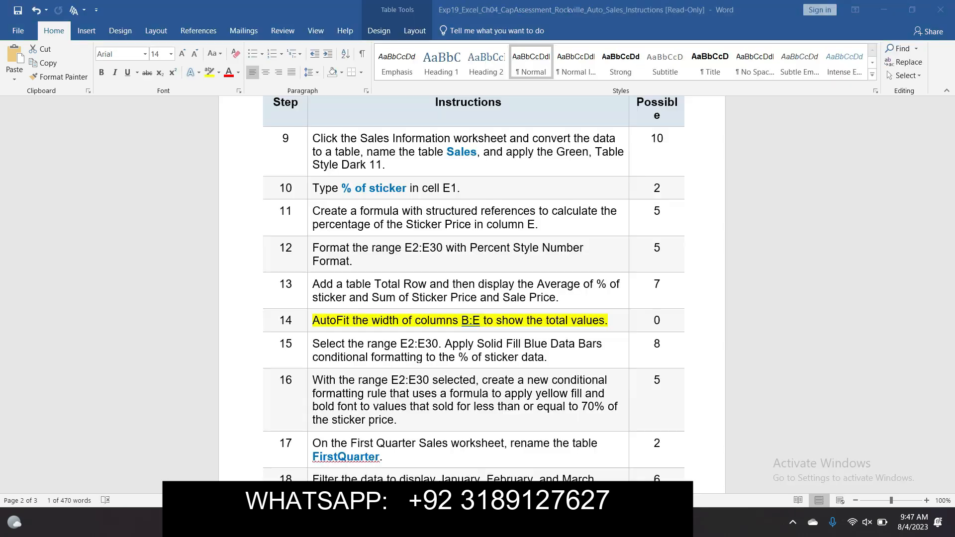
left_click(308, 321)
left_click(356, 299)
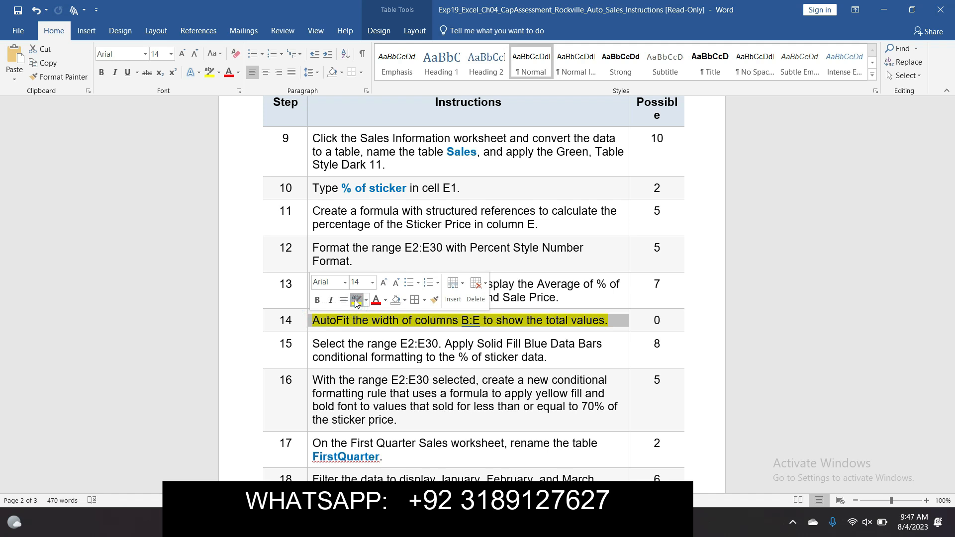
left_click(309, 343)
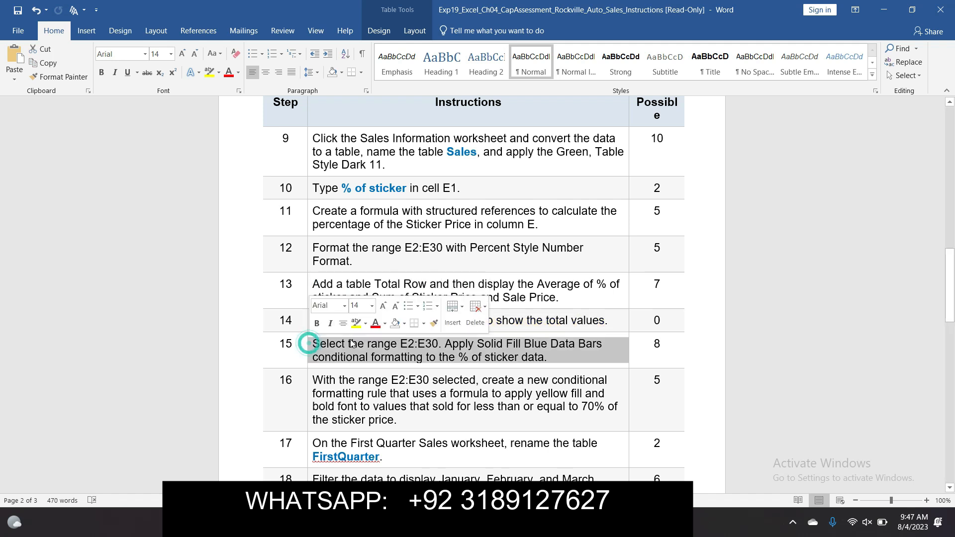
left_click(356, 325)
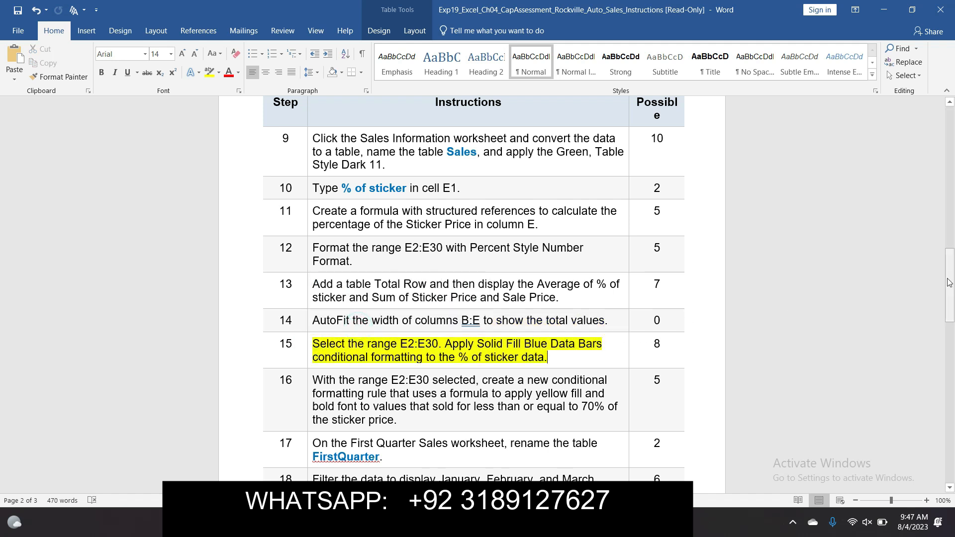
Step: Look over the remaining instructions through step 21, and close the Word document without saving the changes
left_click_drag(951, 281, 950, 310)
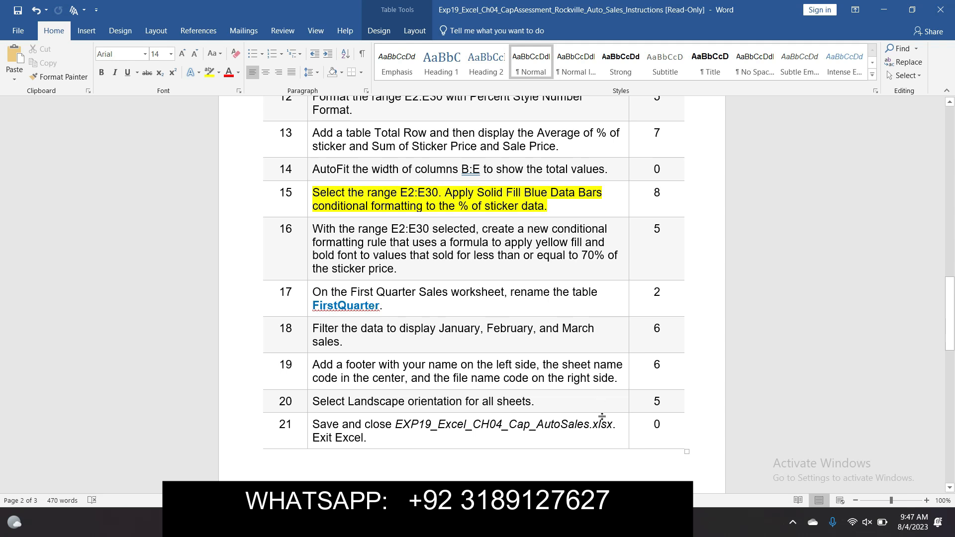
left_click_drag(950, 339, 875, 89)
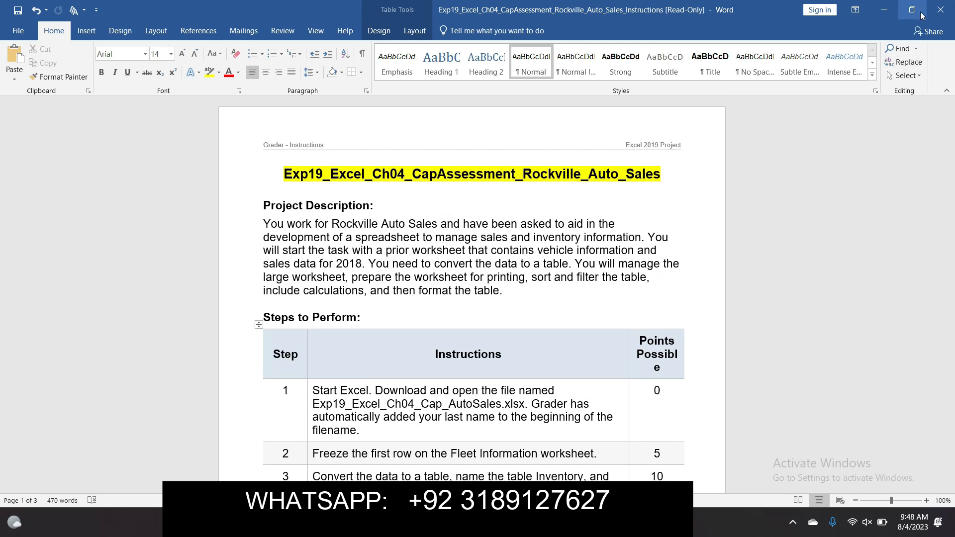
left_click(941, 11)
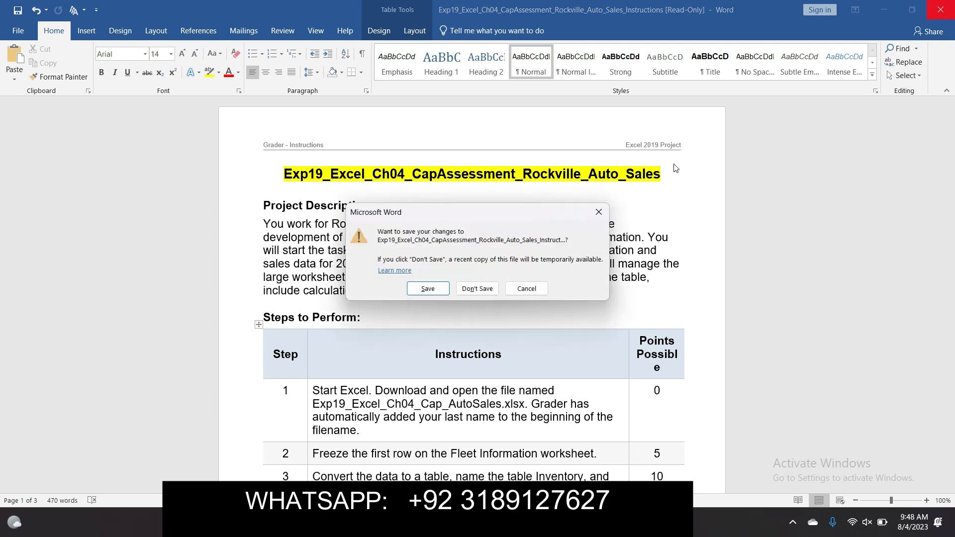
left_click(478, 289)
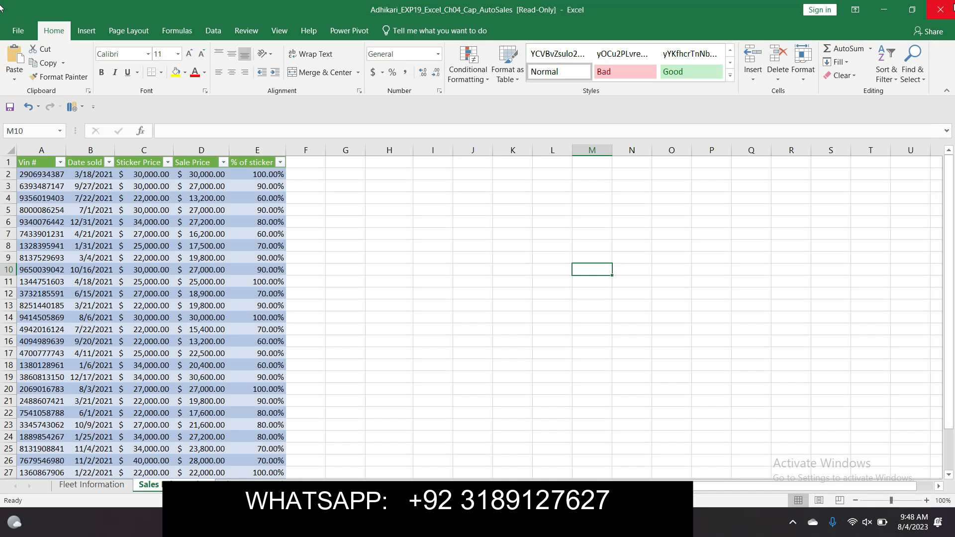
Step: Close the Excel workbook without saving, and close the File Explorer window containing the project files
left_click(953, 8)
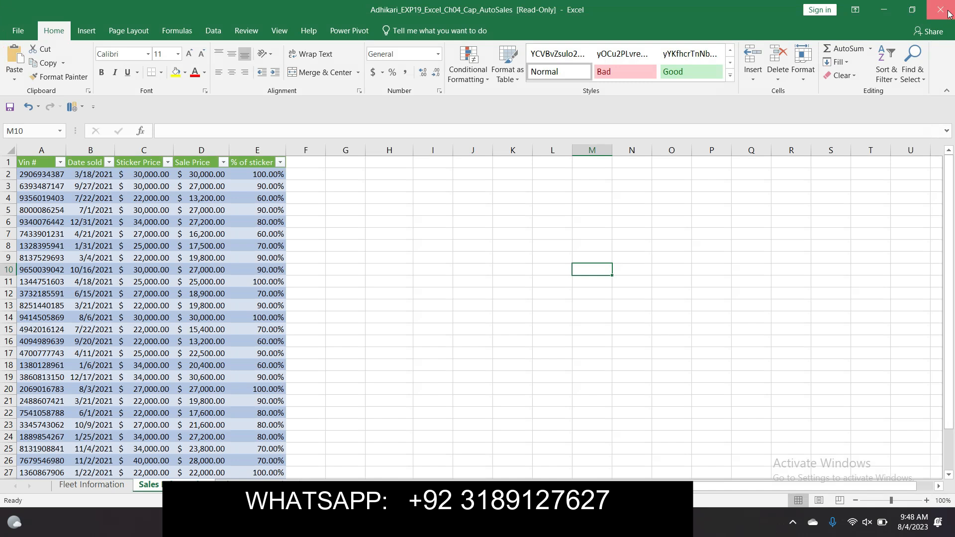
left_click(476, 290)
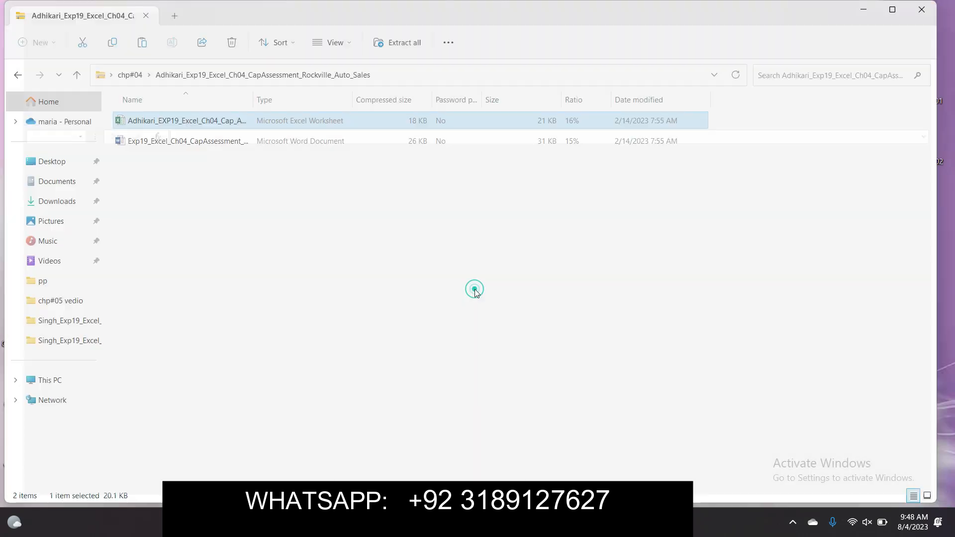
left_click(918, 15)
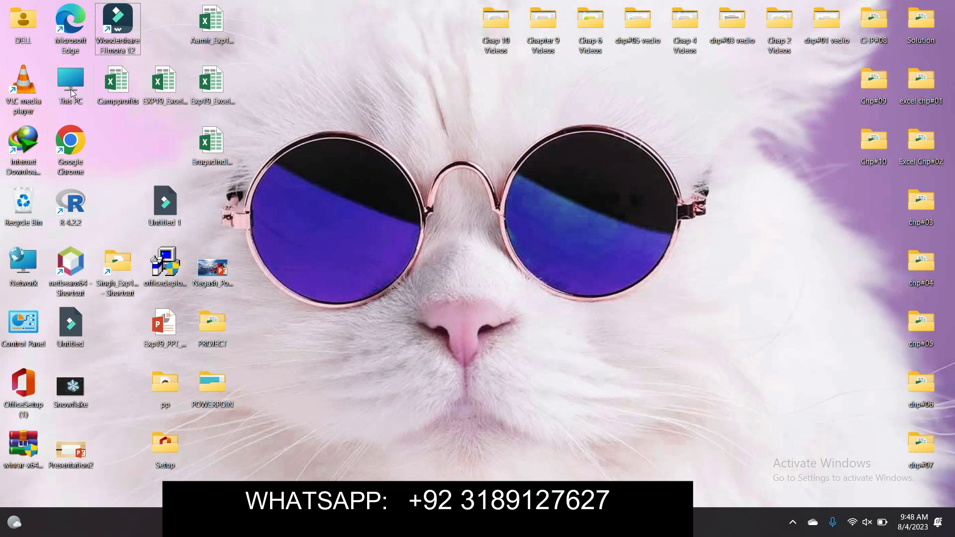